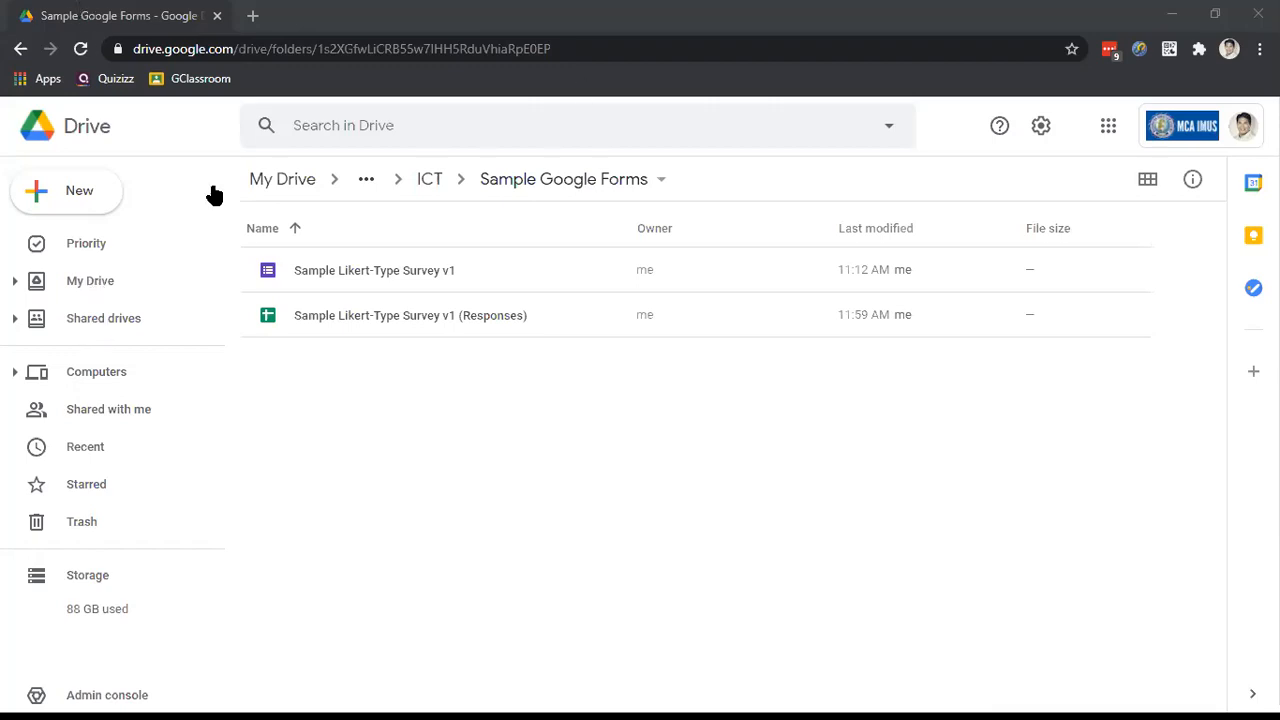
- Go to drive.mcaimus.edu.ph to open the school account's Drive
left_click(240, 48)
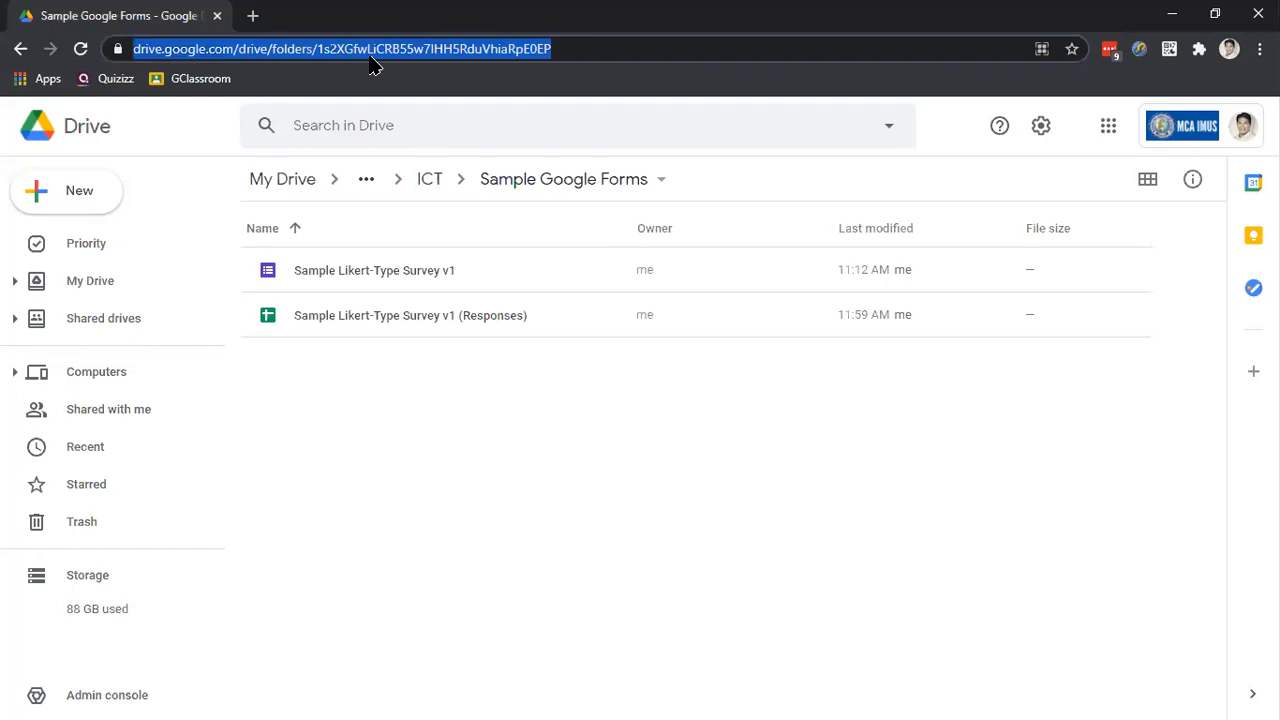
type("DRIVE.MC")
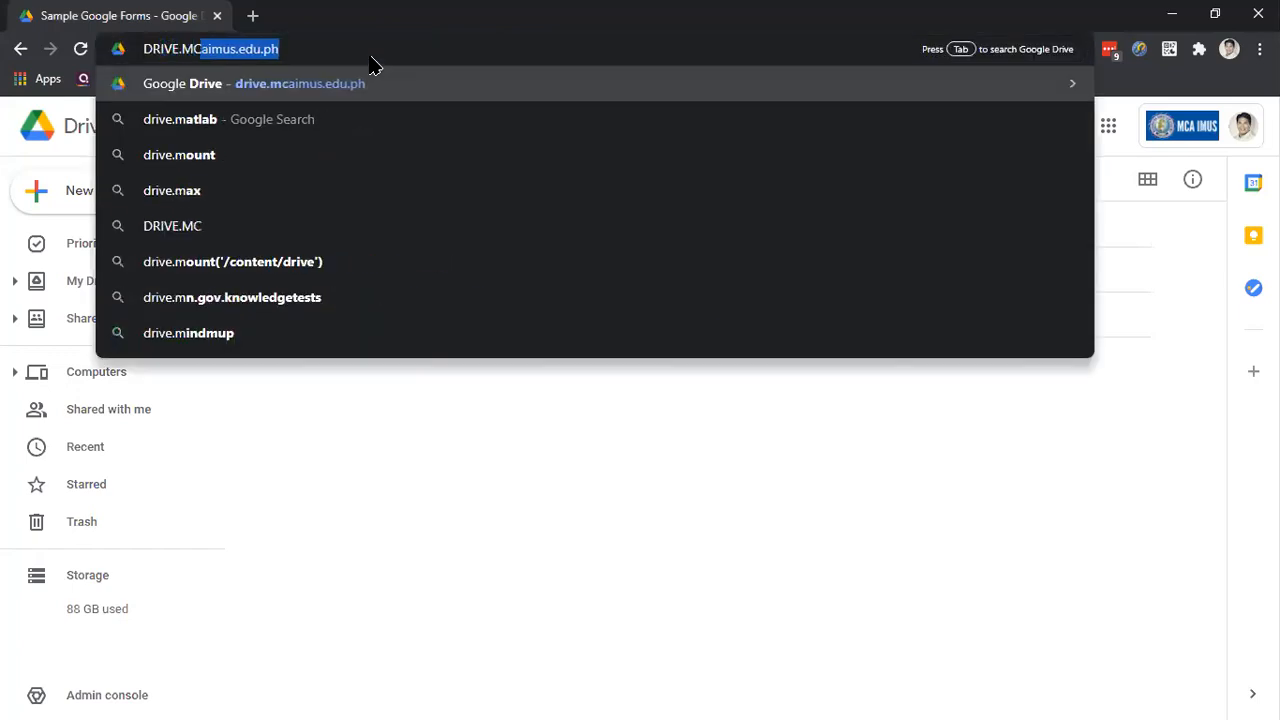
type("AIMUS.EDU.PH")
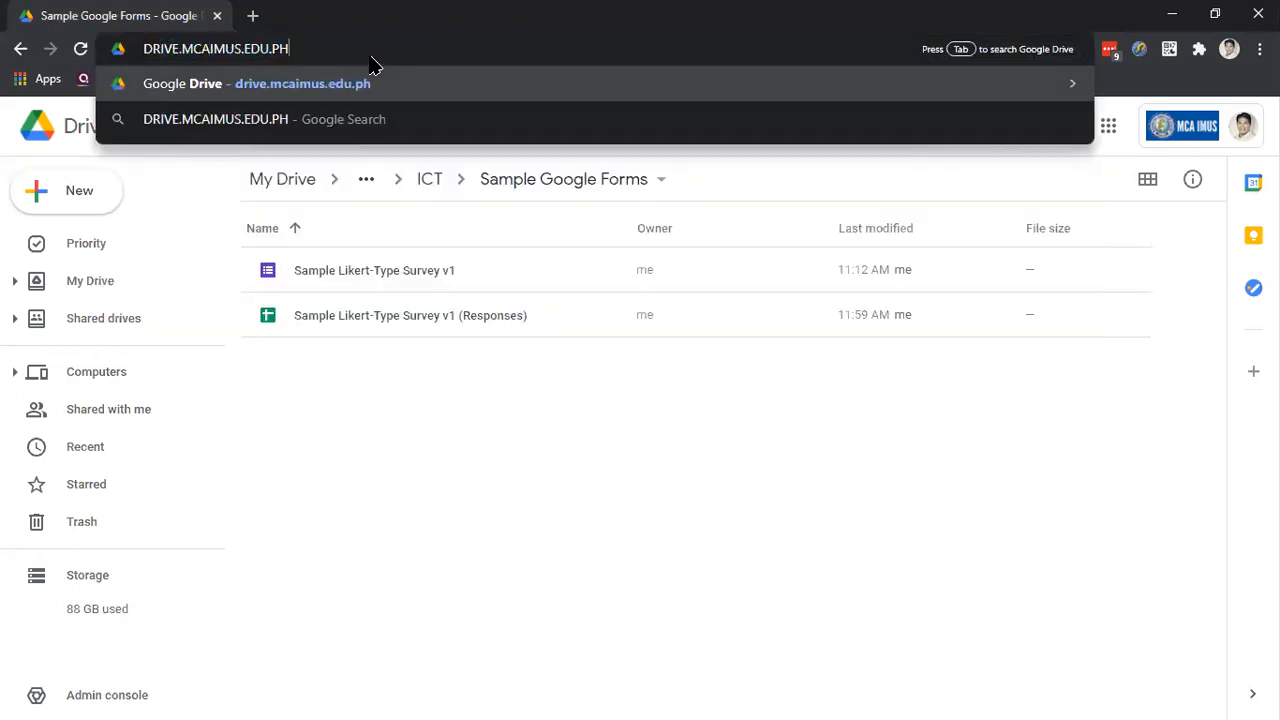
key("Return")
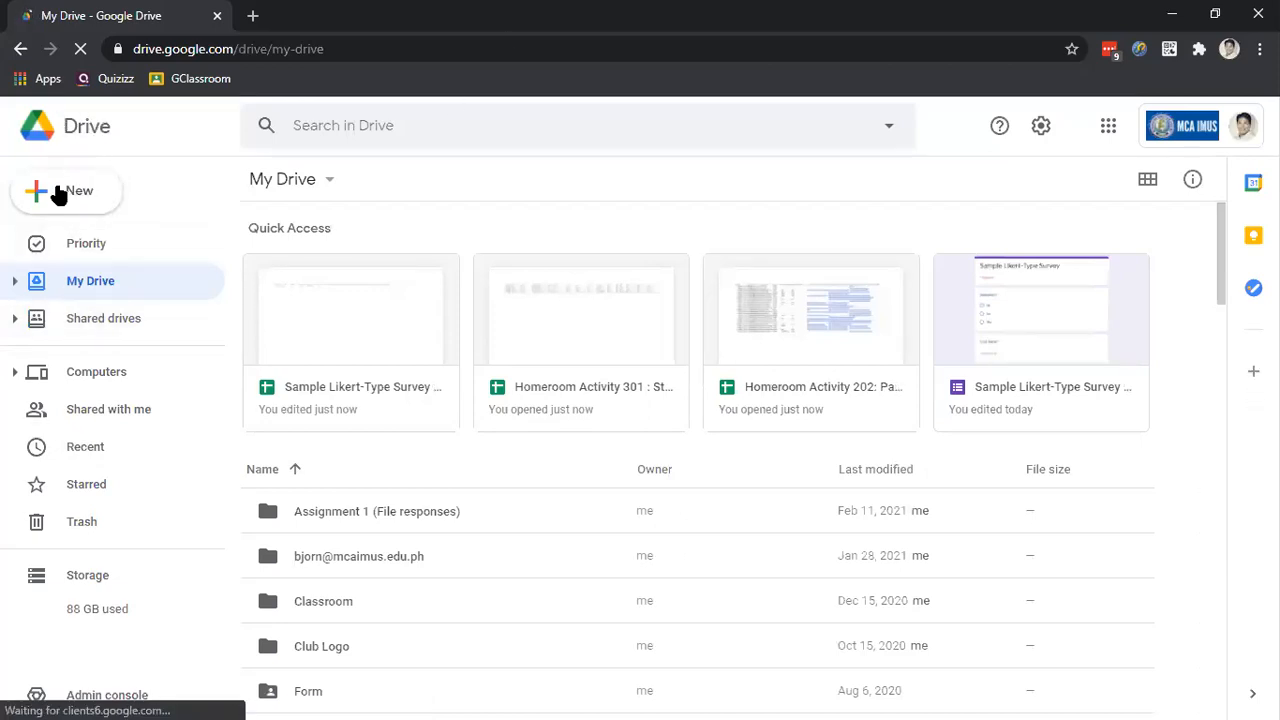
left_click(92, 214)
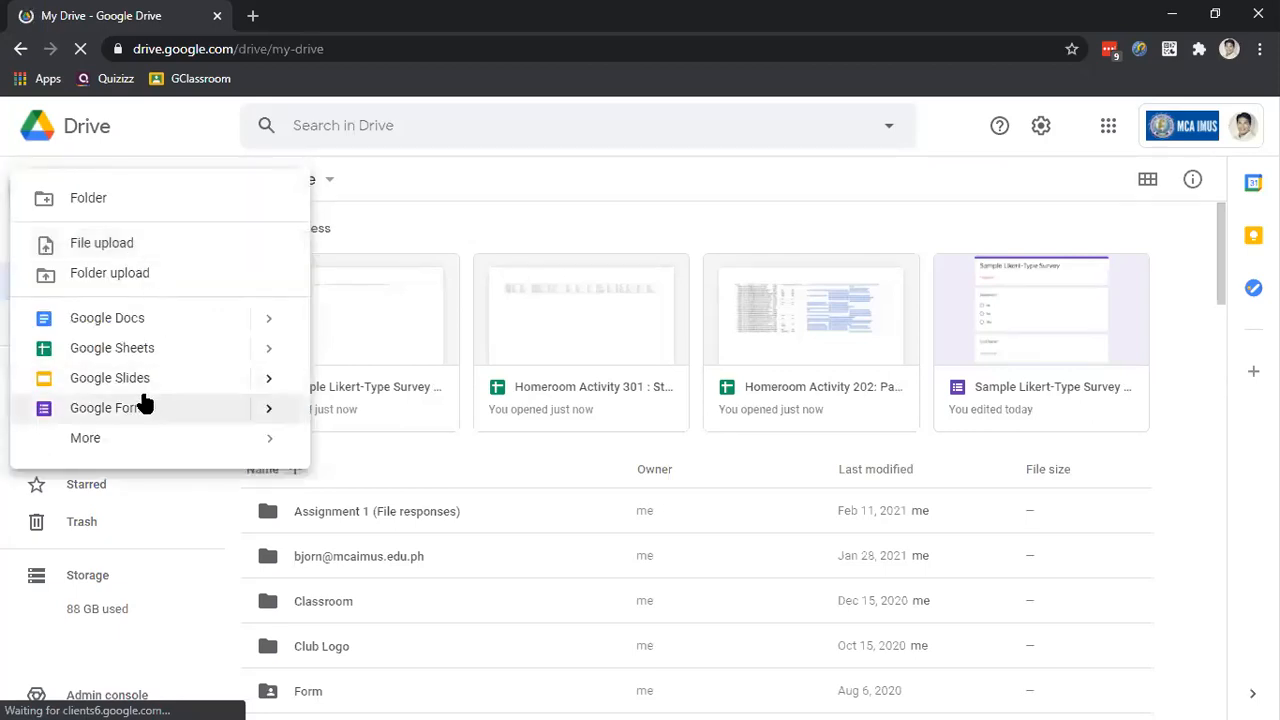
left_click(451, 211)
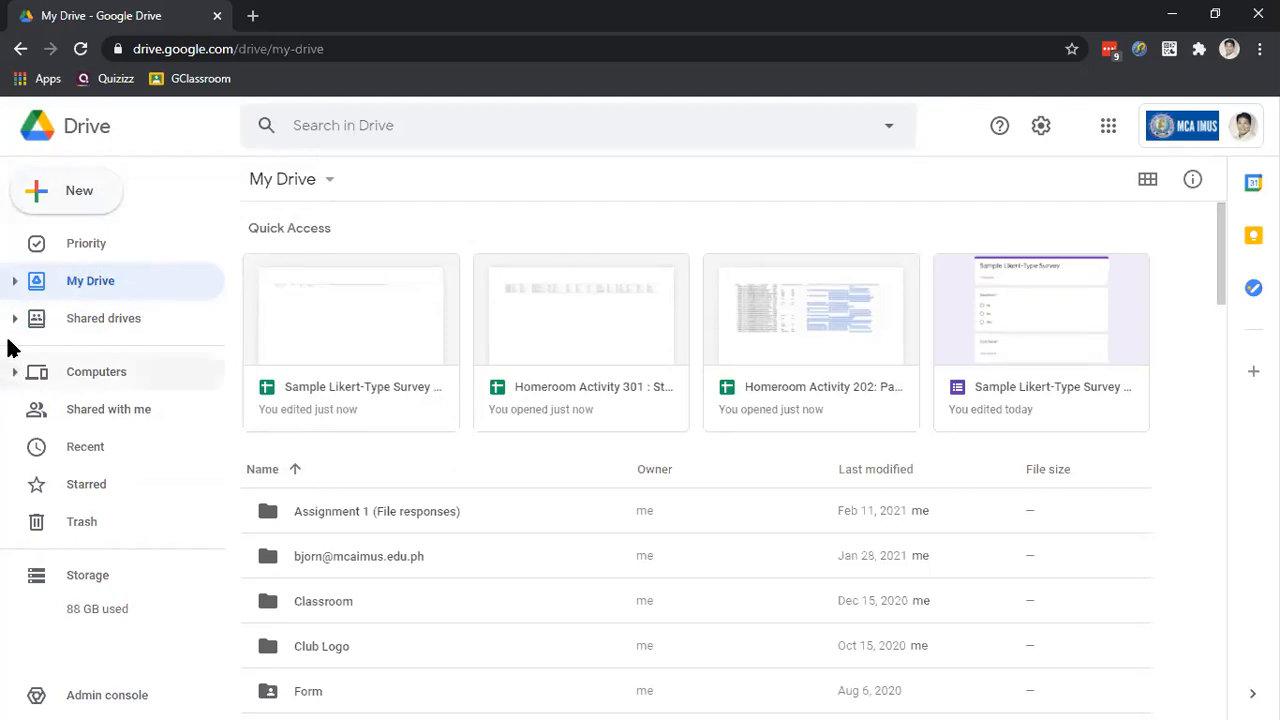
left_click(14, 281)
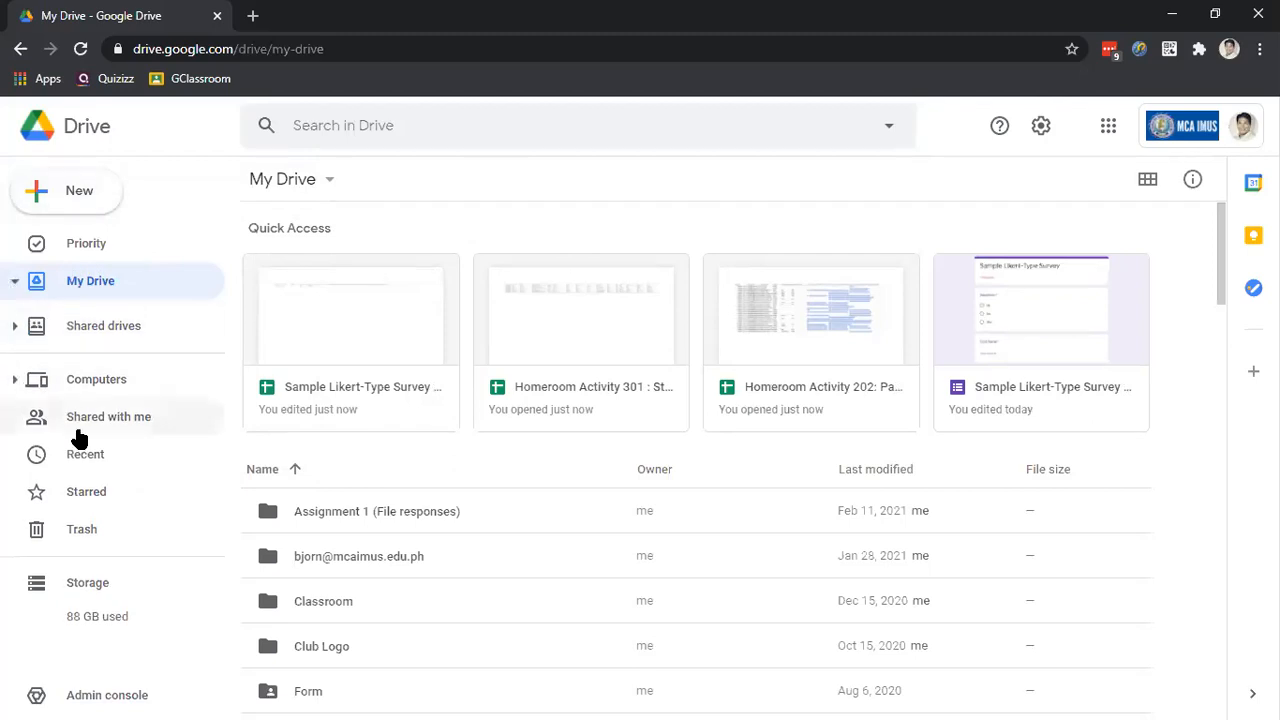
scroll(129, 437, "down", 3)
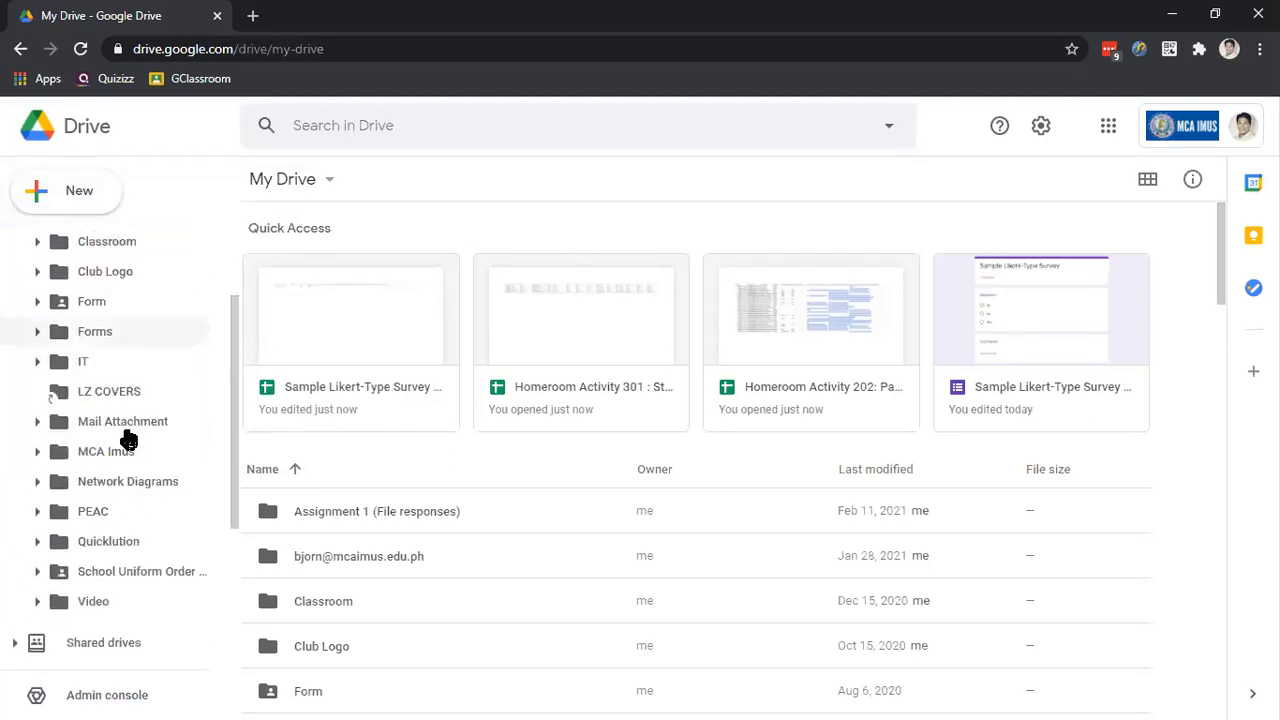
scroll(38, 320, "up", 3)
- Create a new blank Google Form and title it "Likert-type Survey for ABM-HUMSS"
left_click(75, 182)
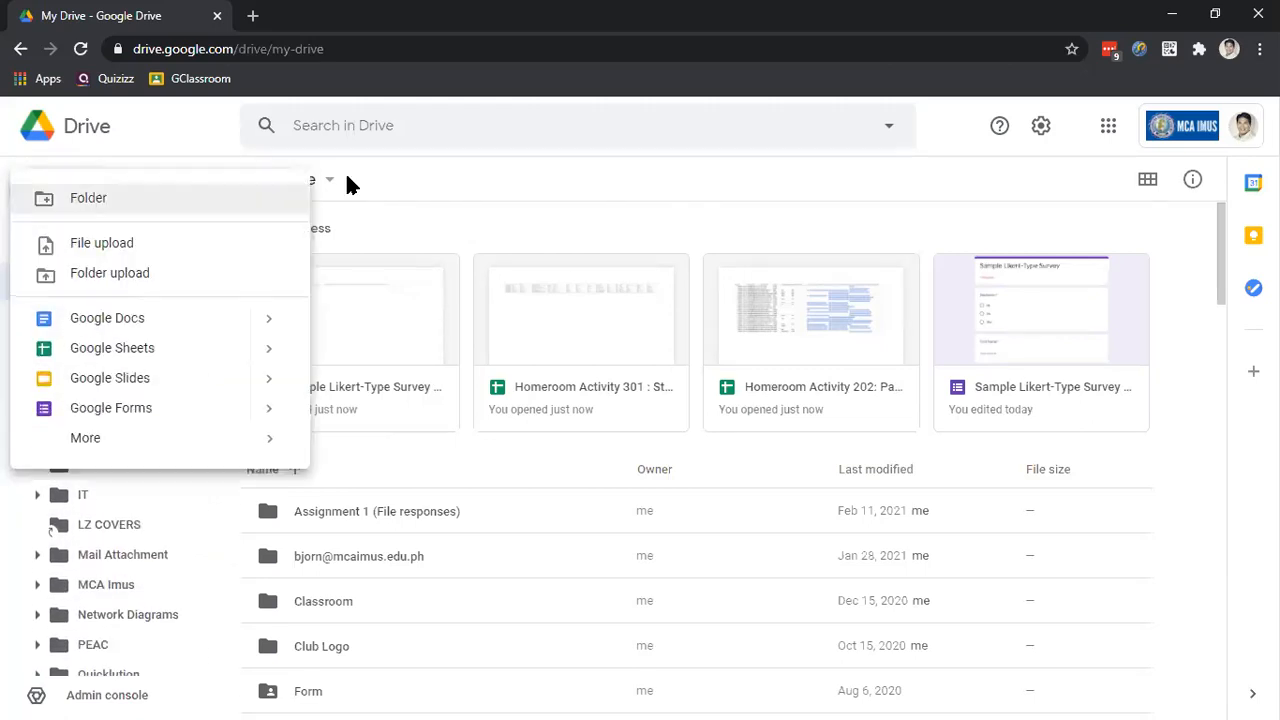
left_click(111, 408)
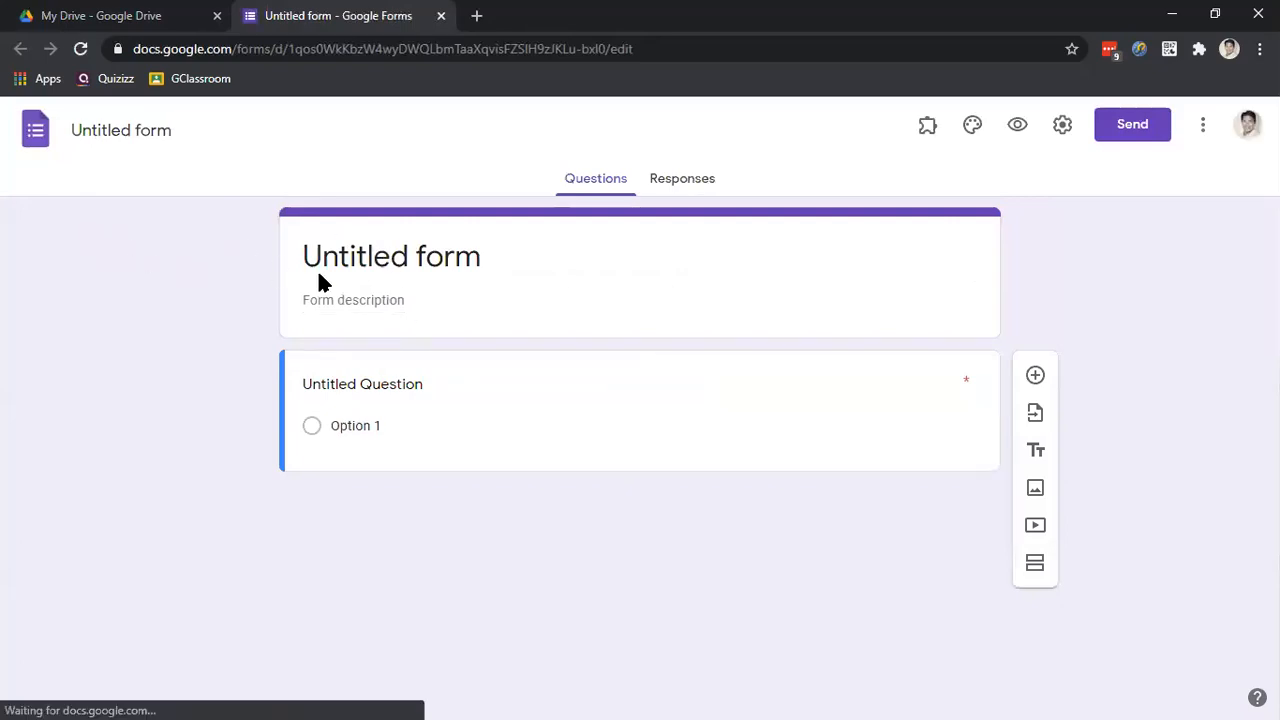
left_click(386, 252)
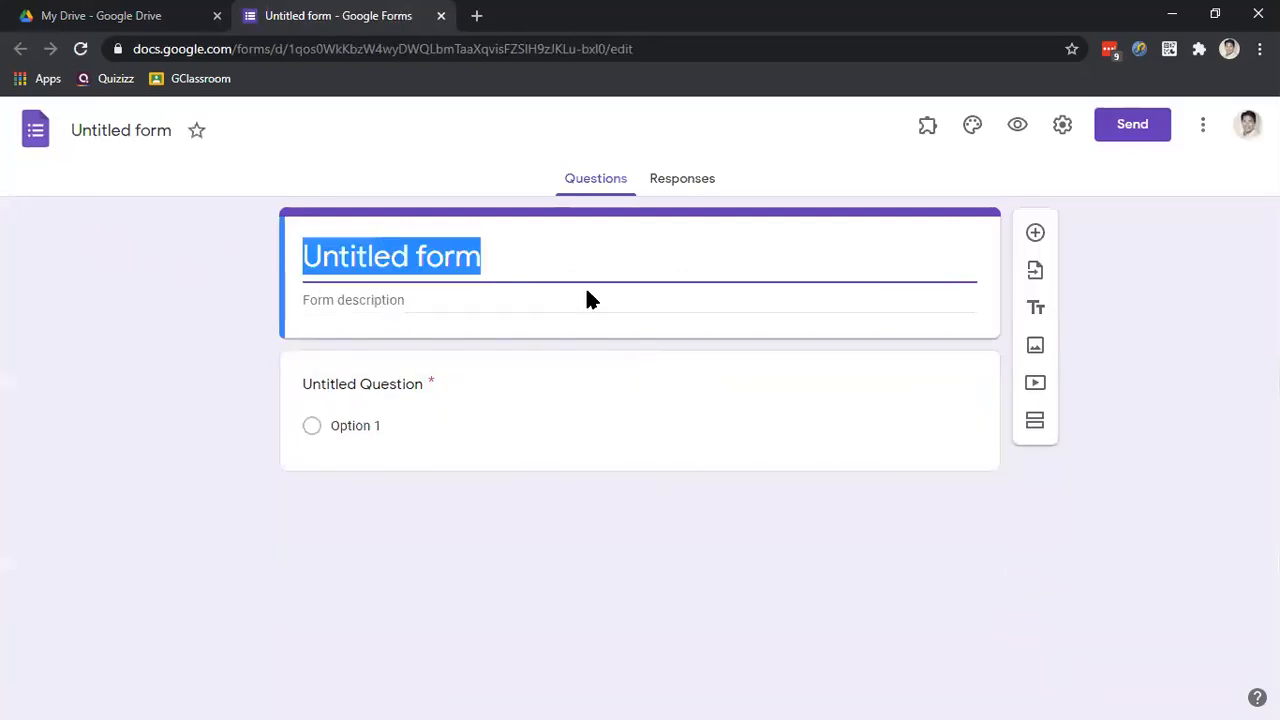
type("S")
key("BackSpace")
type("Sa")
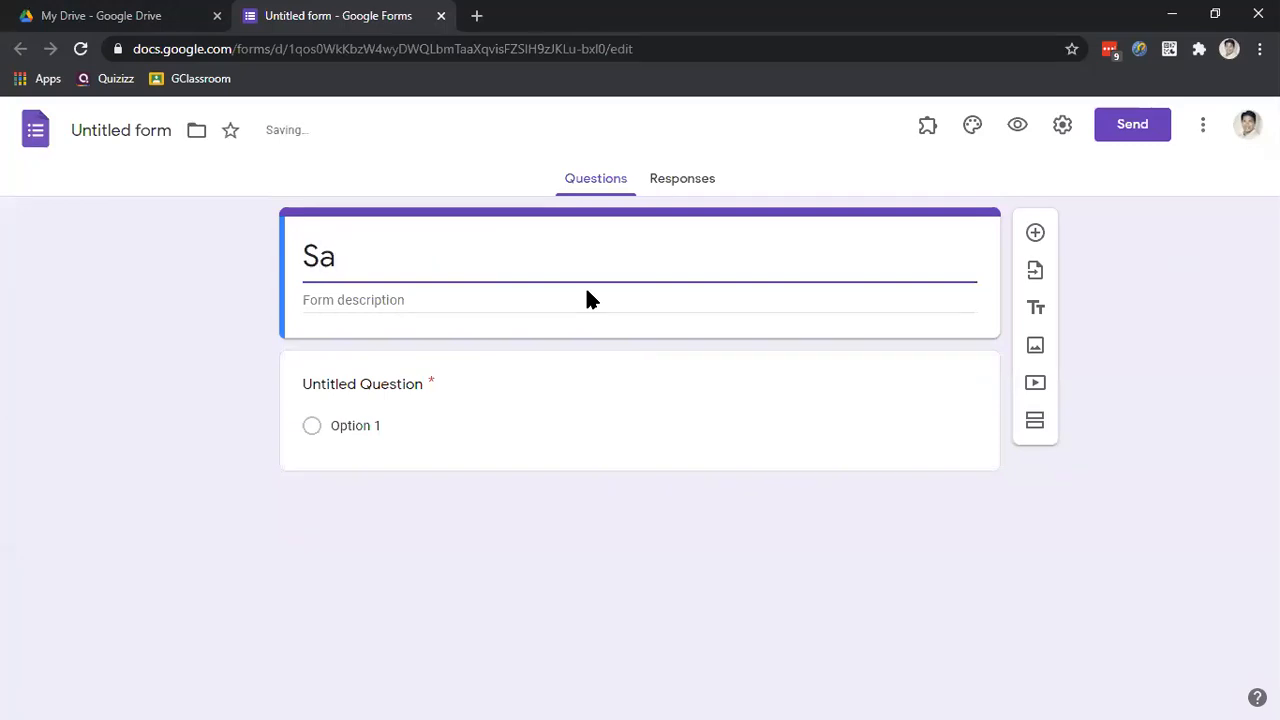
key("BackSpace")
key("BackSpace")
type("Liket")
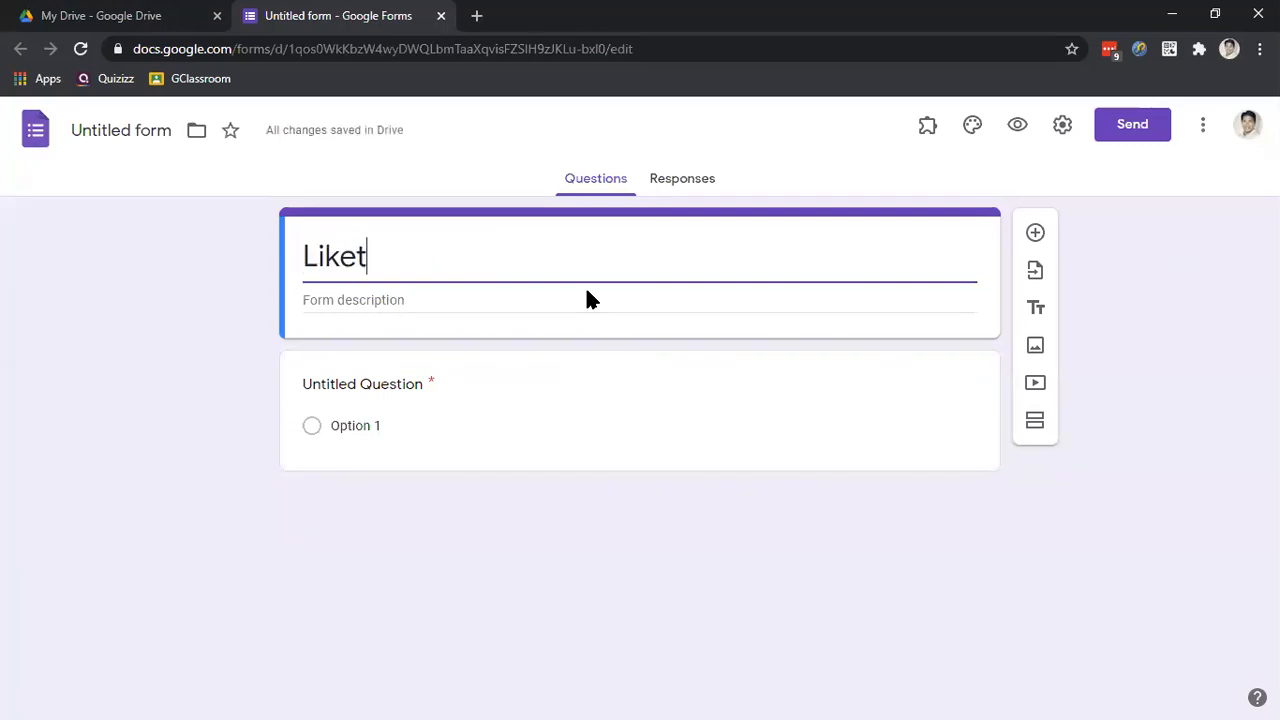
key("BackSpace")
type("rt-type Surver")
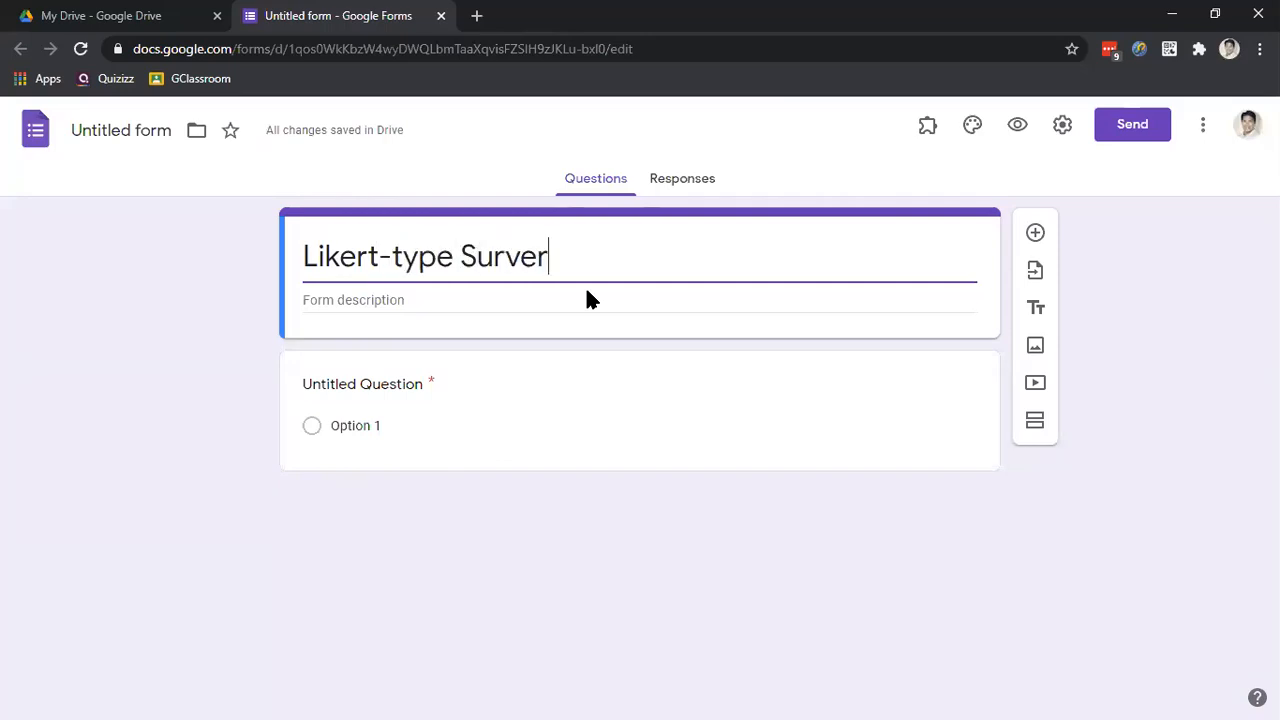
key("BackSpace")
key("BackSpace")
type("y for ABM-H")
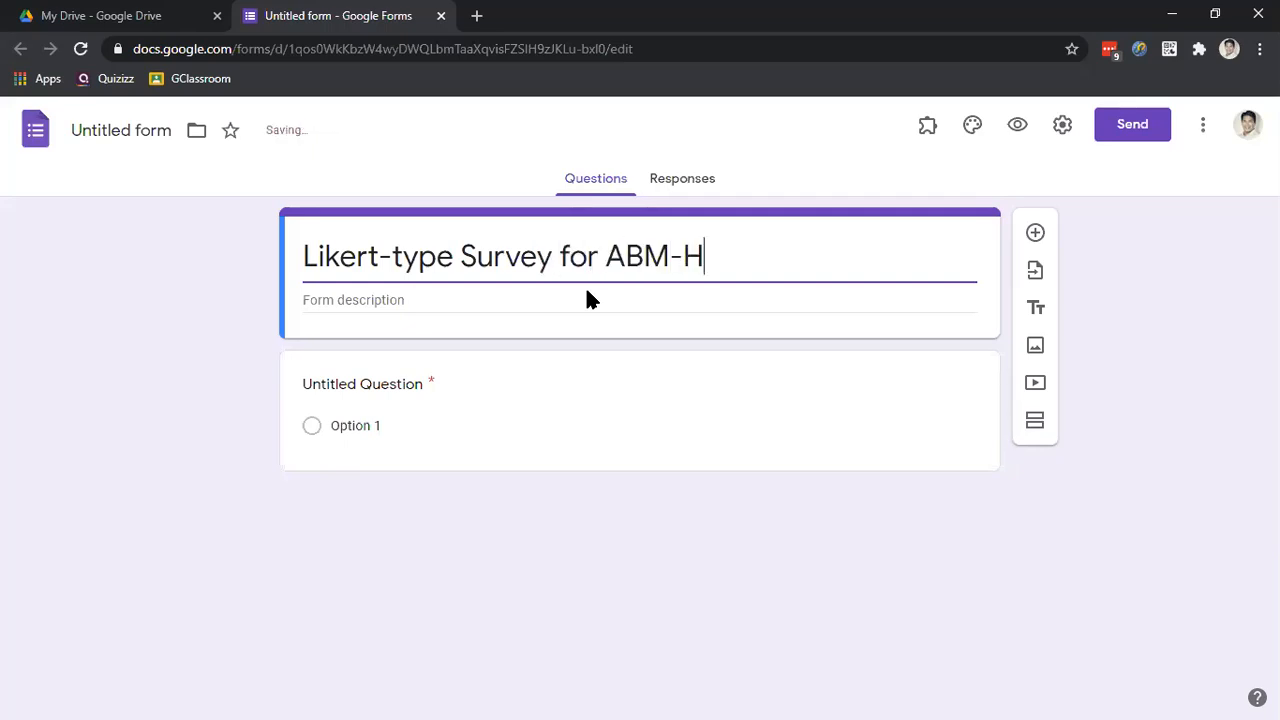
type("UMSS")
- Insert "ICT" before "ABM-HUMSS" in the form title
key("Left")
key("Left")
key("Left")
key("Left")
key("Left")
key("Left")
key("Left")
key("Left")
key("Left")
type("ICT")
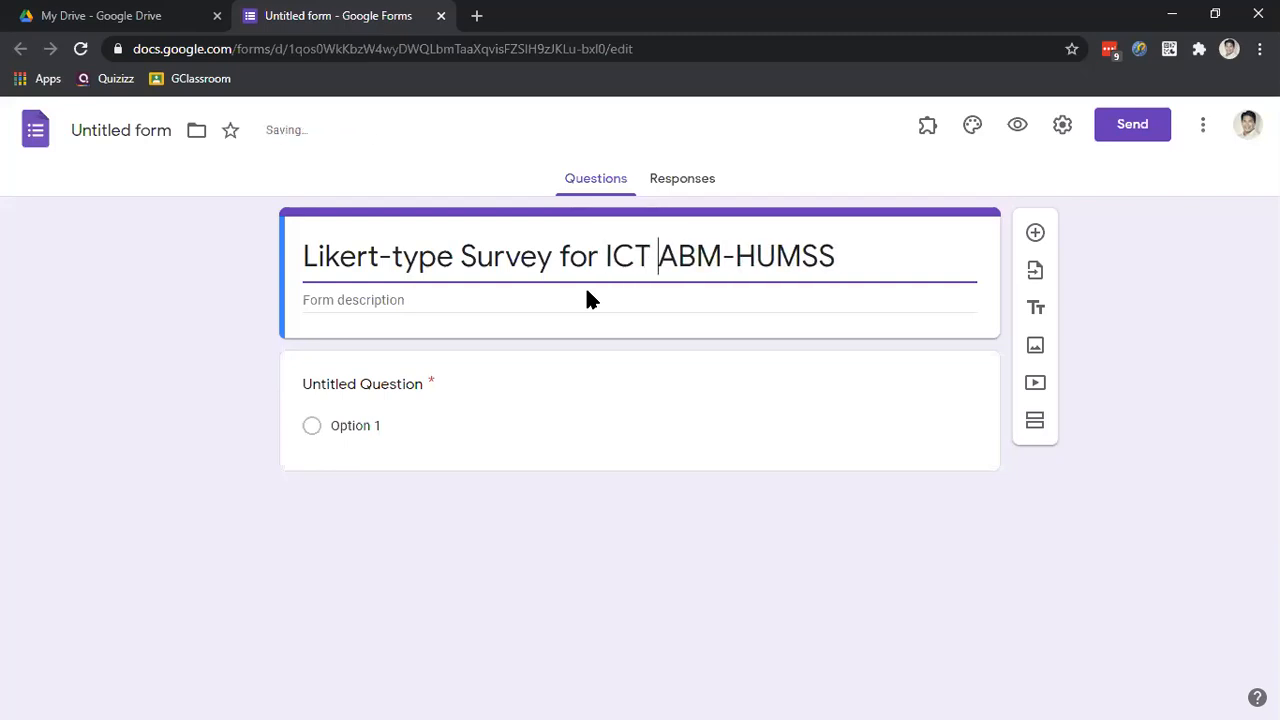
- Name the form's file after its title, "Likert-type Survey for ICT ABM-HUMSS"
key("ctrl+a")
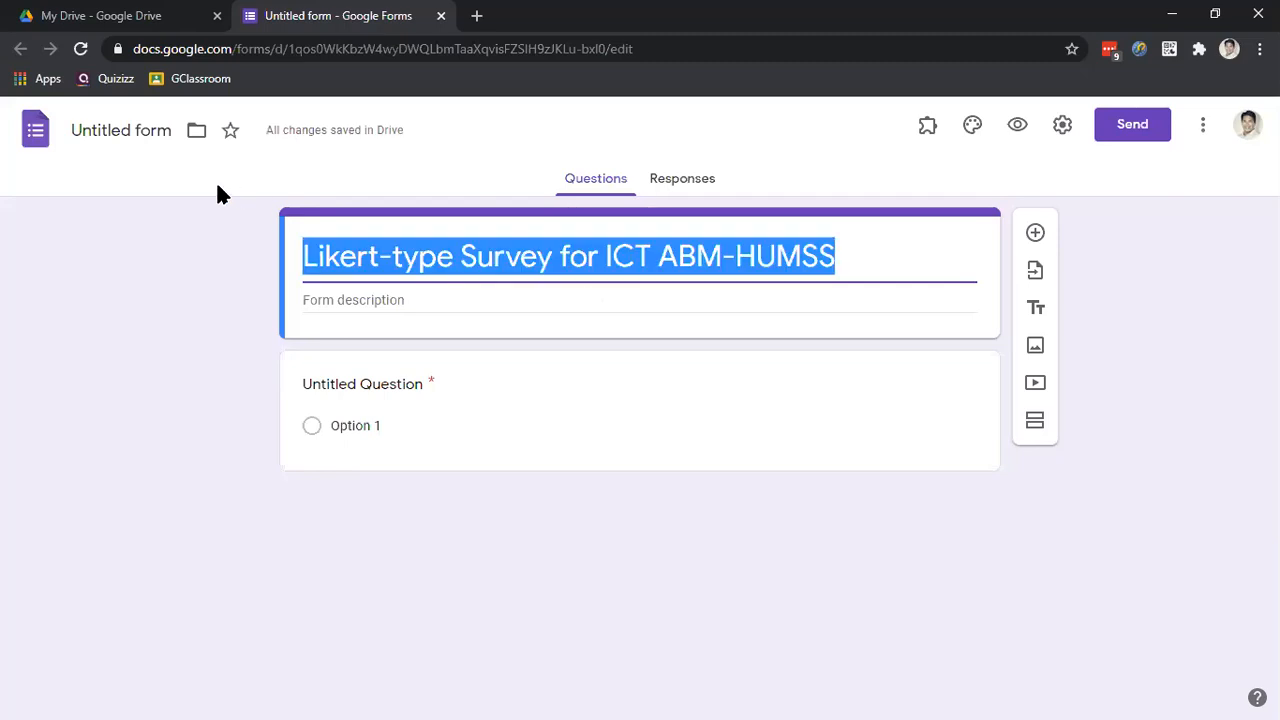
left_click(128, 137)
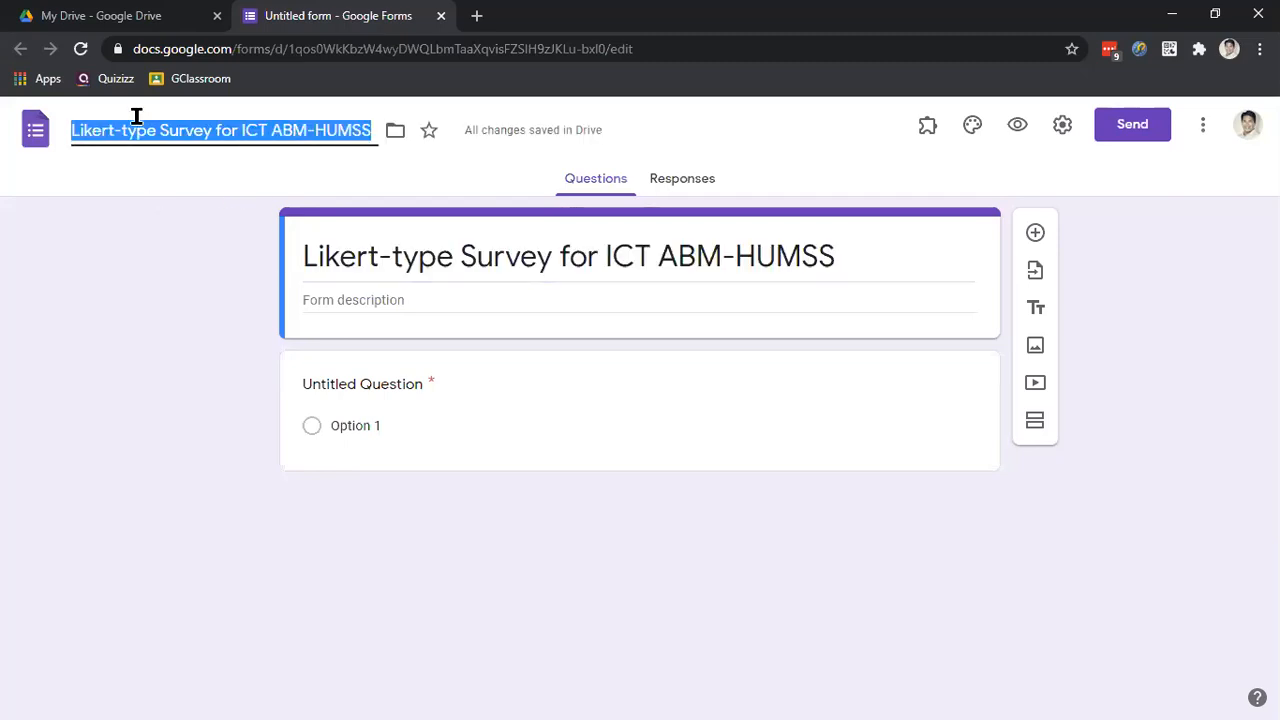
key("End")
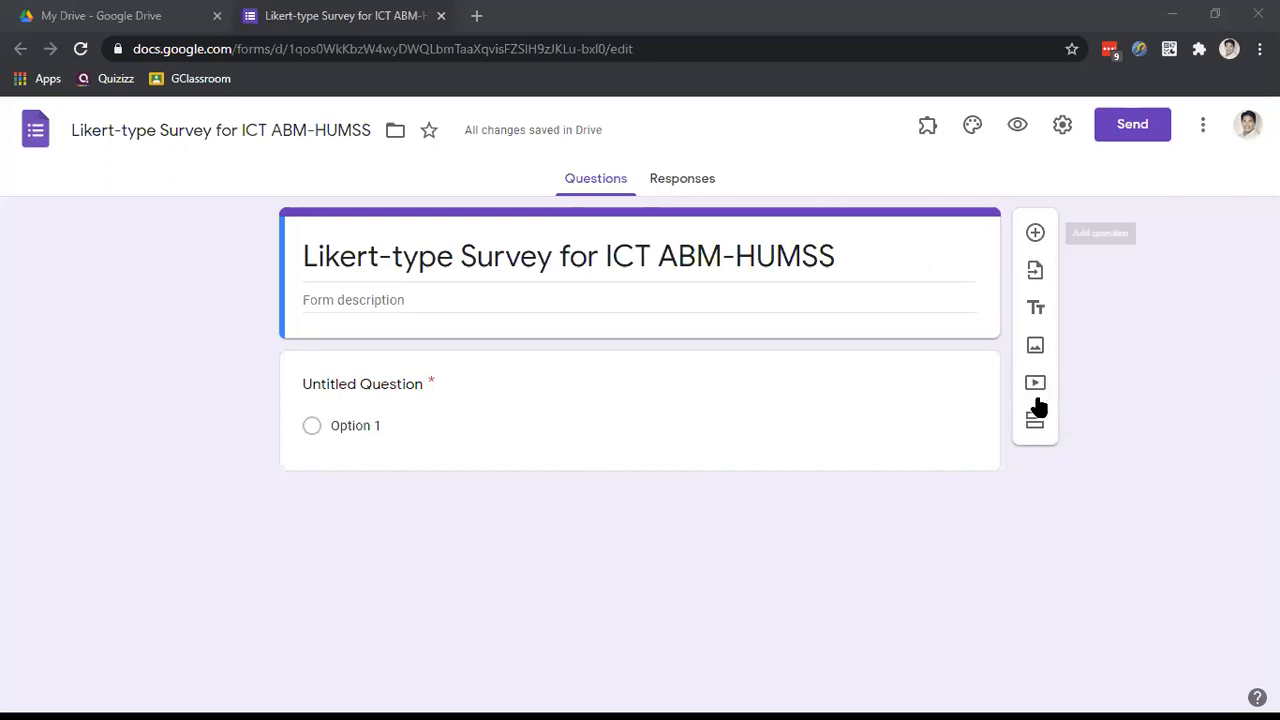
- Set the untitled first question's text to "Salutation"
left_click(386, 386)
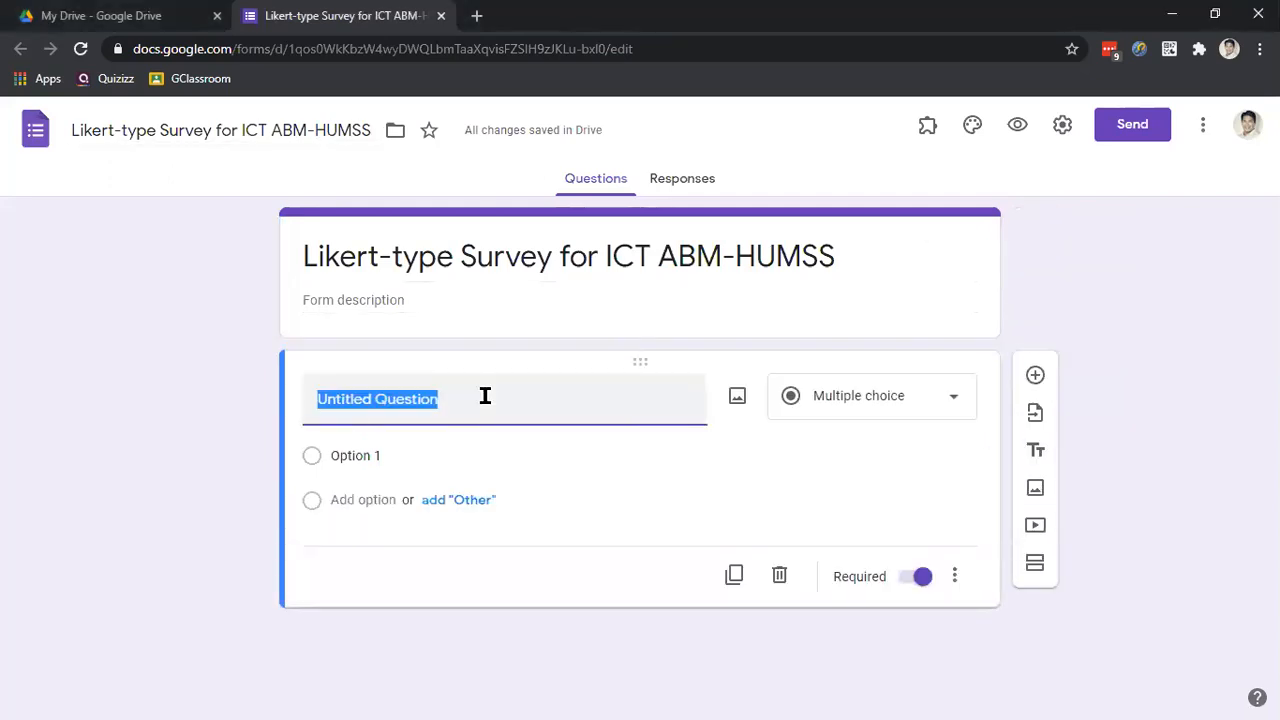
type("m")
key("BackSpace")
type("sA")
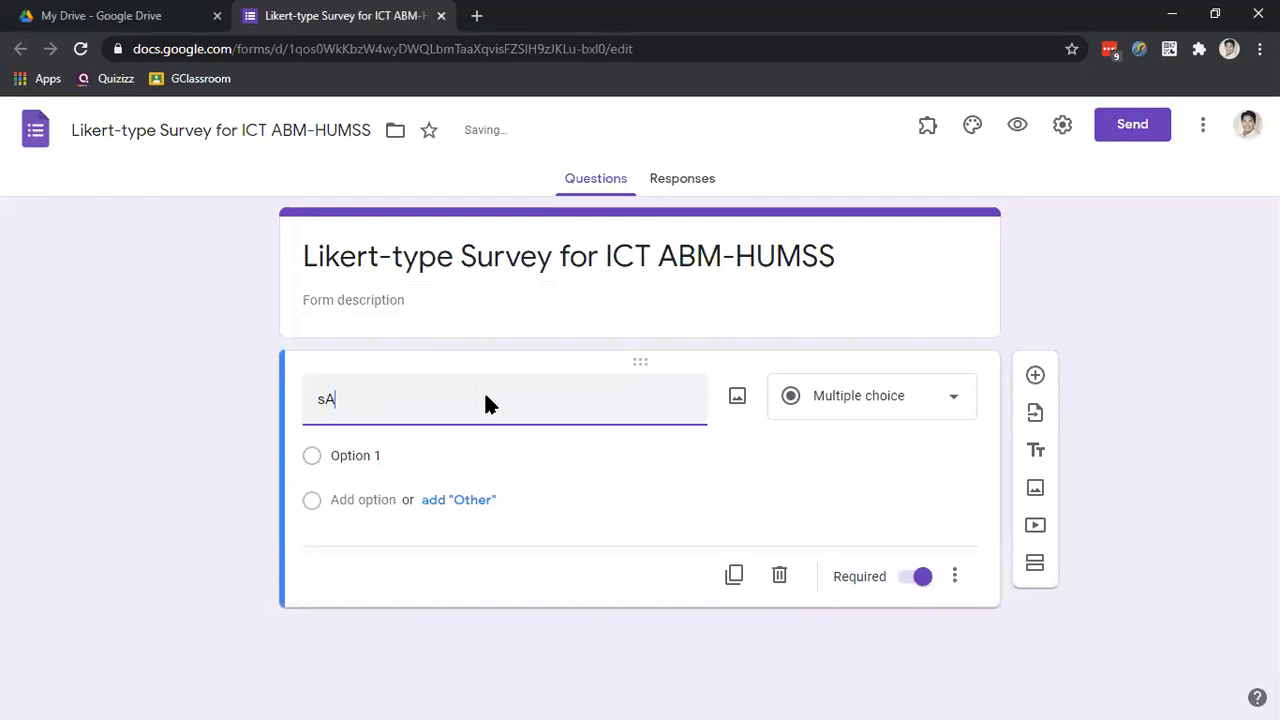
key("BackSpace")
key("BackSpace")
type("Salutation")
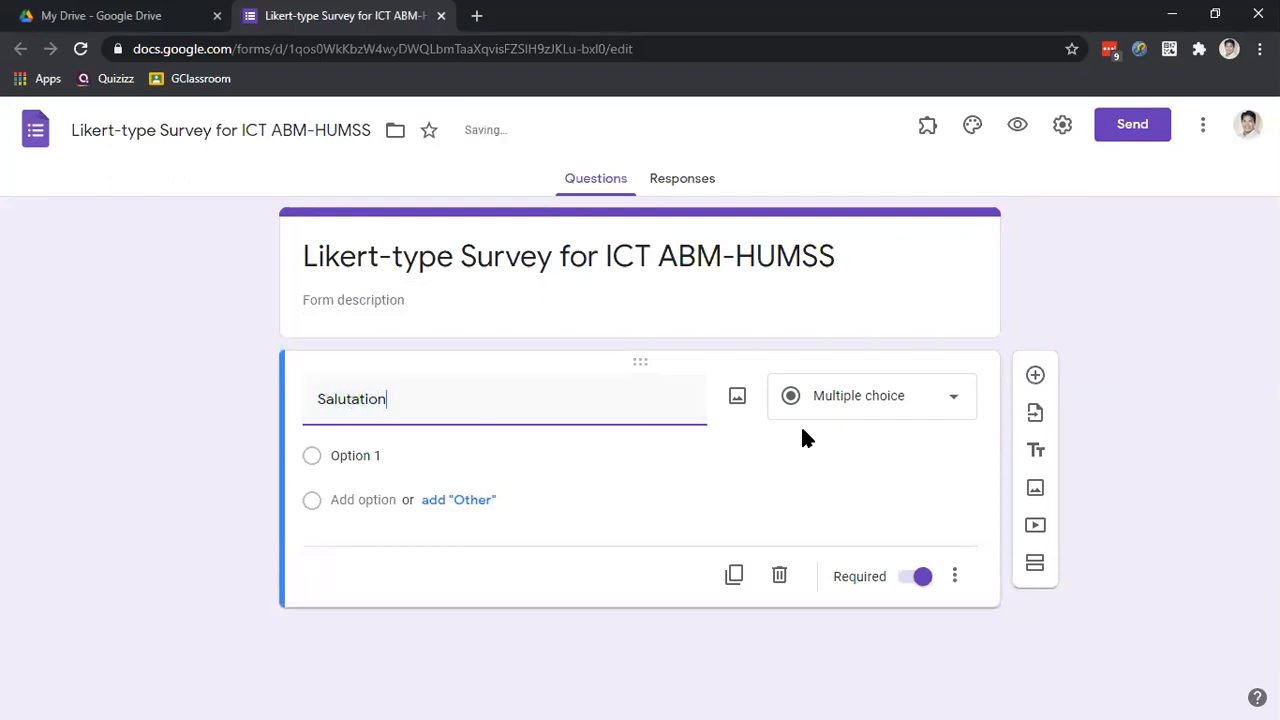
- Give the Salutation question the answer options "Mr.", "Ms." and "Mrs."
left_click(558, 467)
type("M")
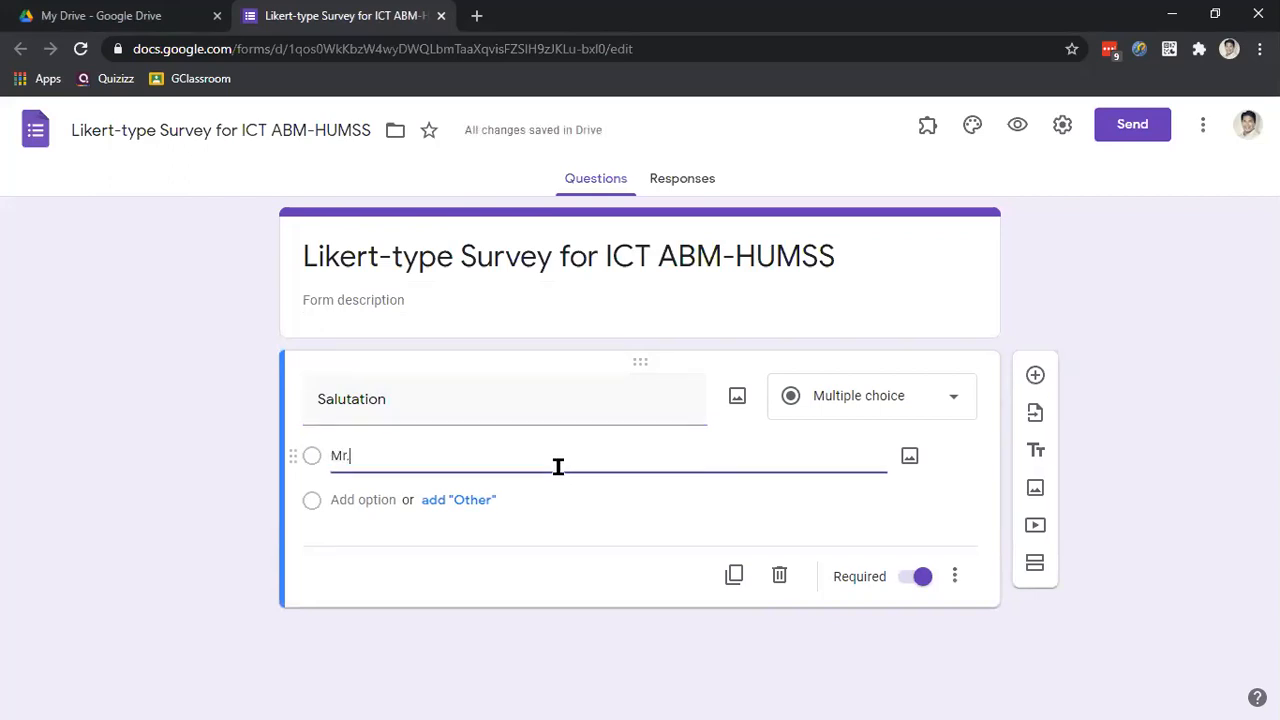
type("r.")
key("Return")
type("Ms.")
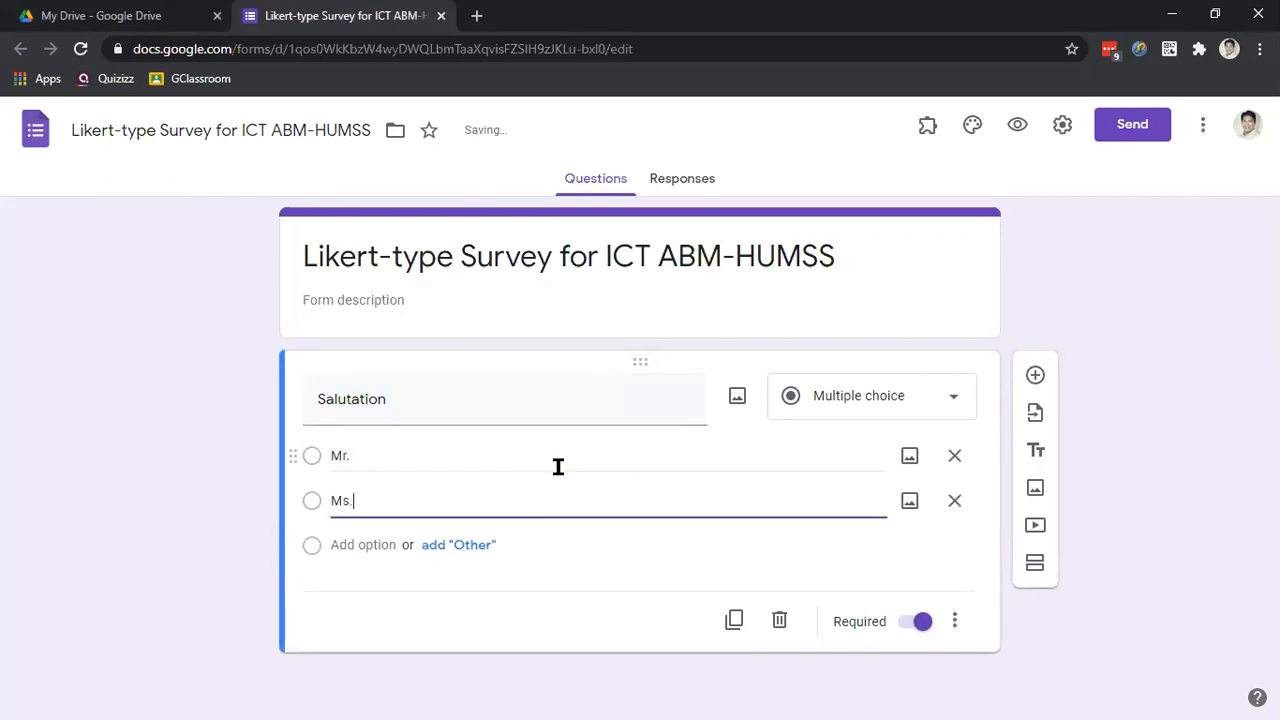
key("Return")
type("Mrs.")
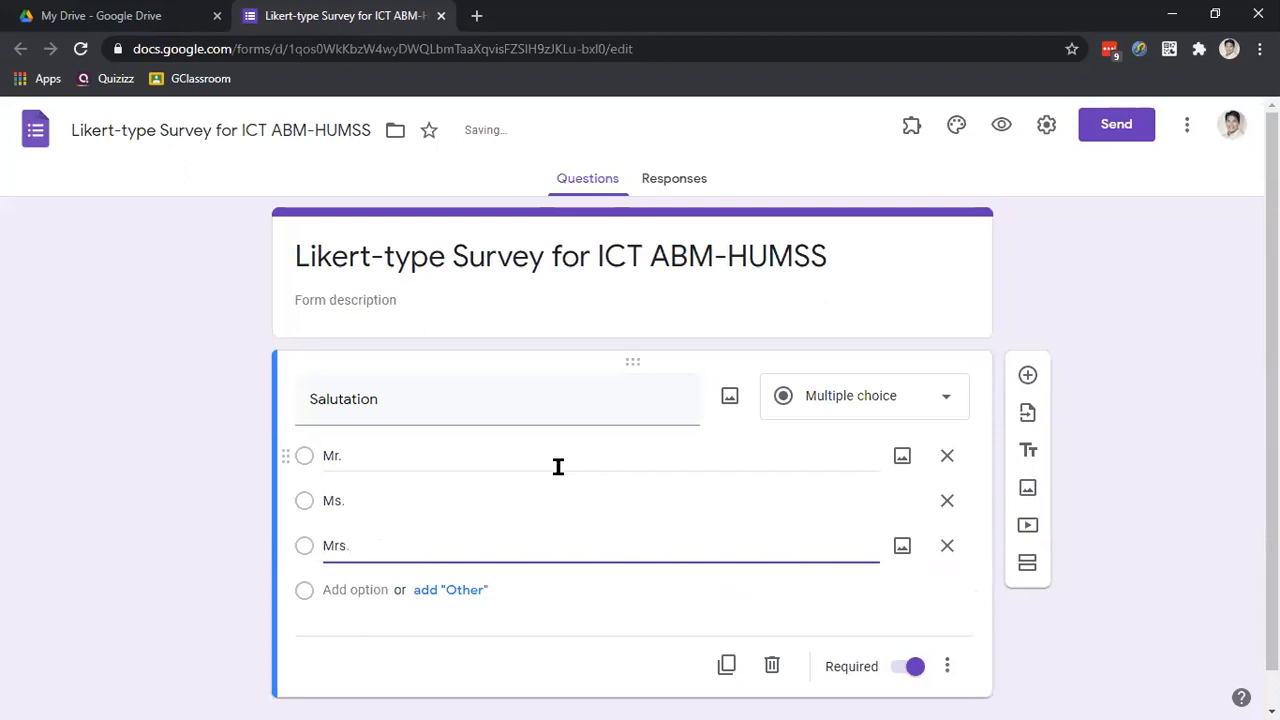
- Duplicate the Salutation question, retitle the copy "First Name" and change its type to Short answer
scroll(348, 546, "down", 1)
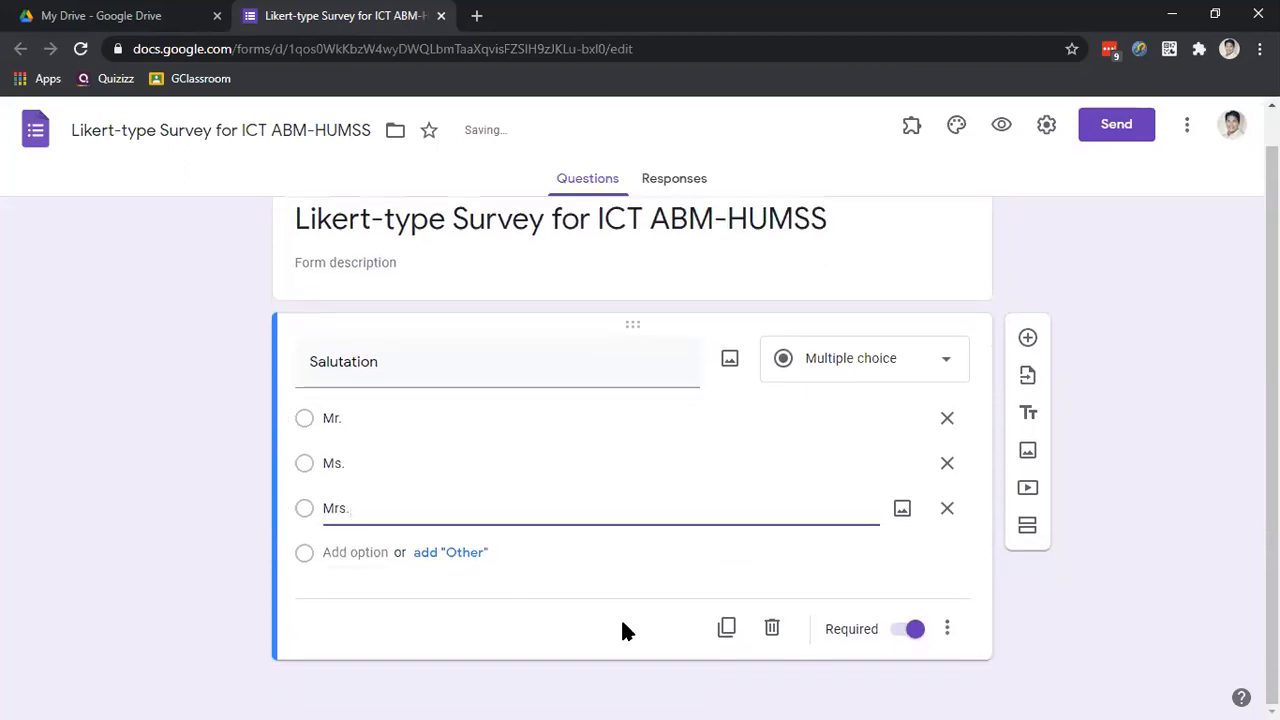
left_click(724, 630)
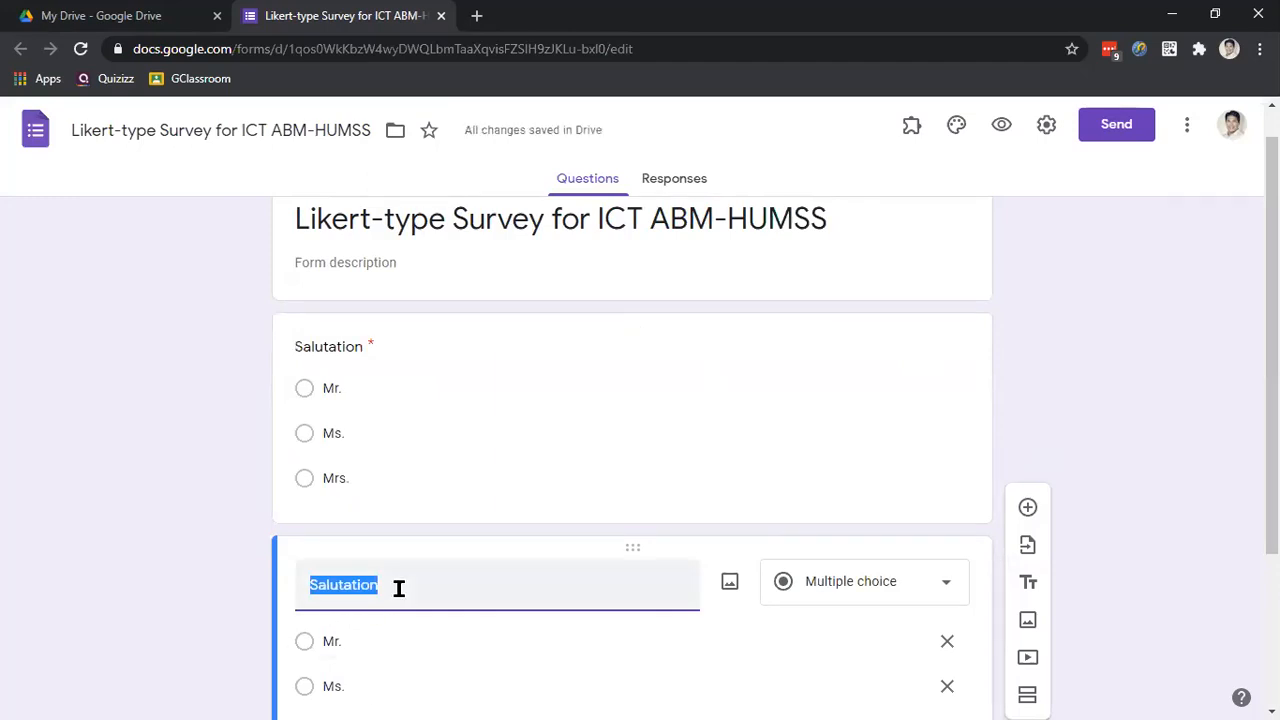
type("First Name")
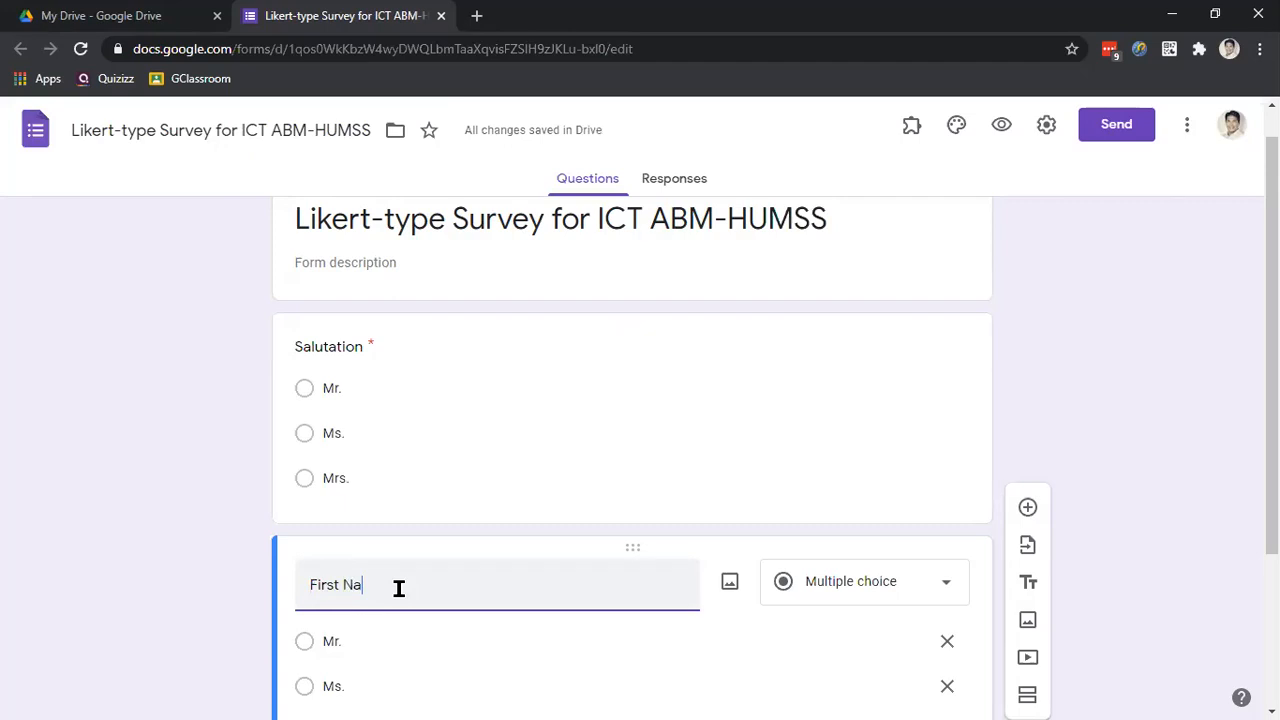
scroll(382, 585, "down", 1)
scroll(382, 585, "down", 1)
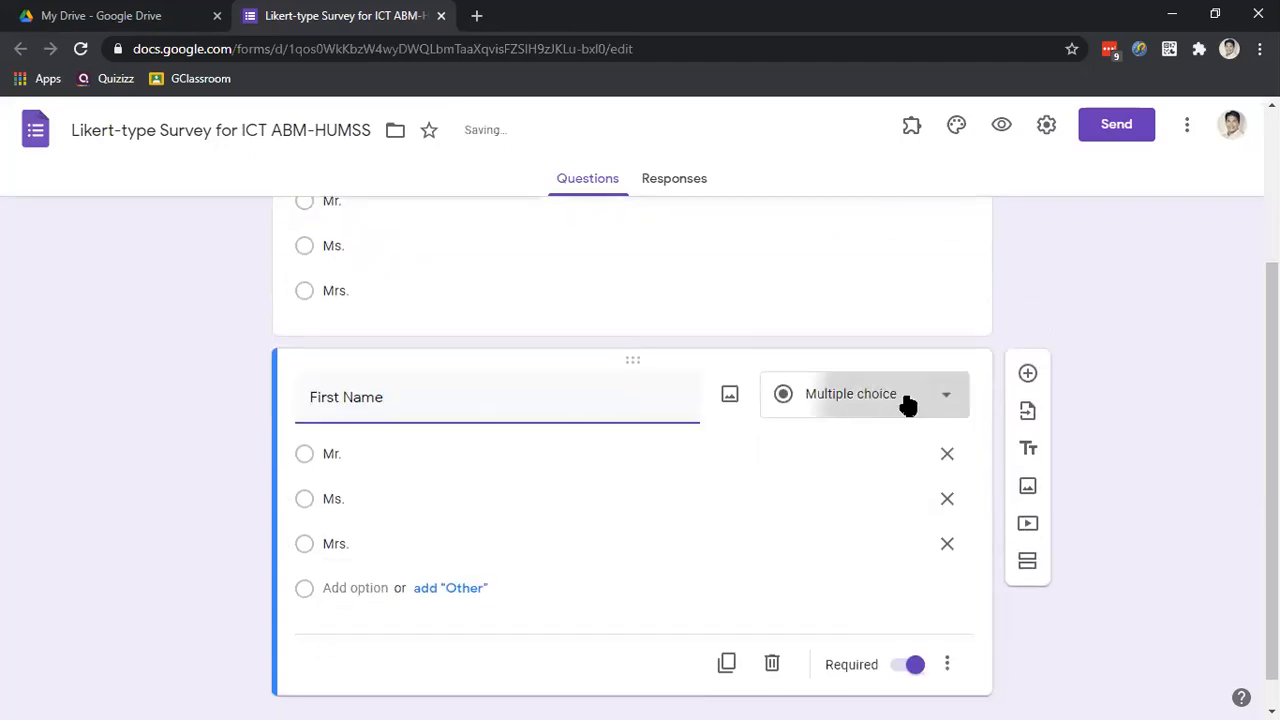
left_click(906, 404)
left_click(905, 160)
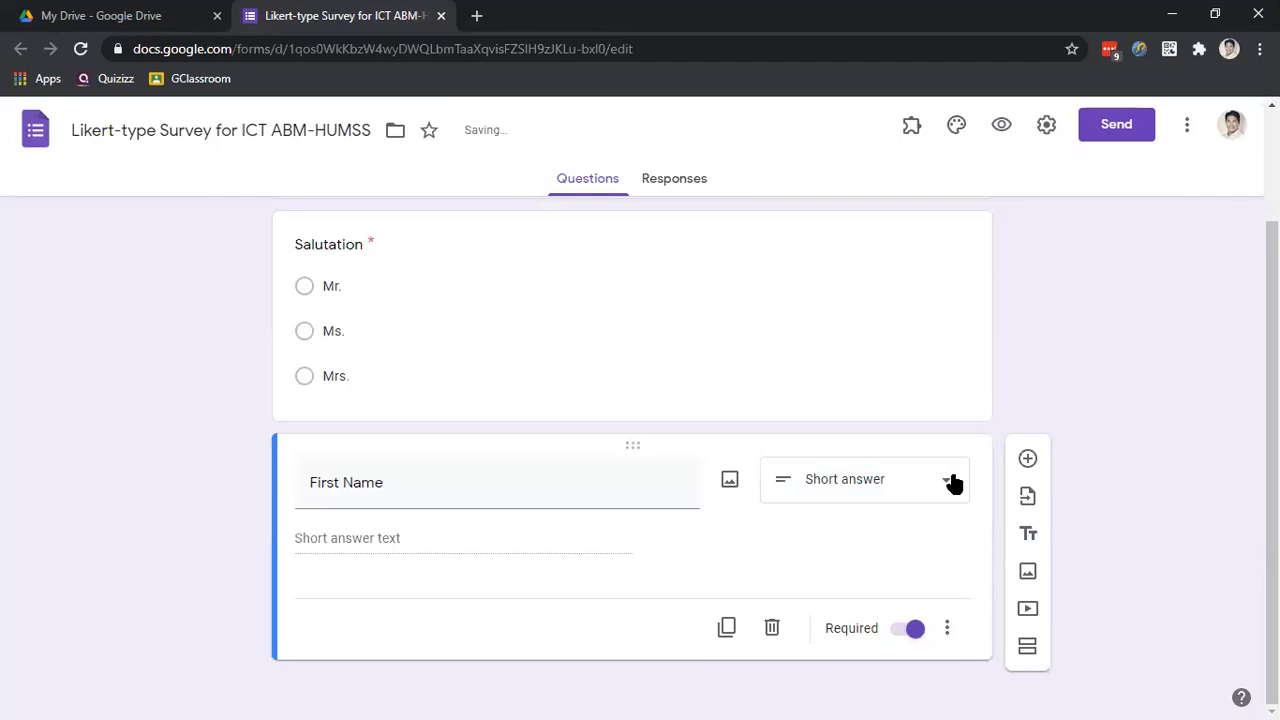
- Duplicate the First Name question and retitle the copy "Last Name"
left_click(727, 628)
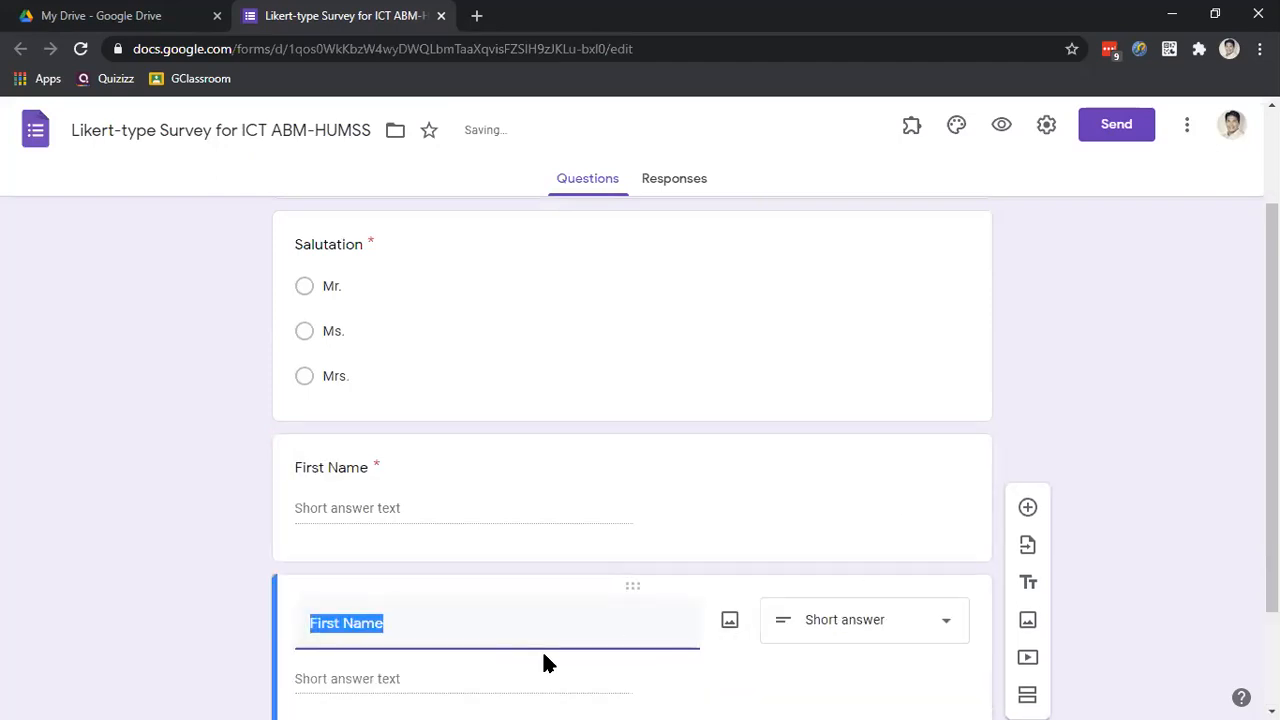
type("S")
key("BackSpace")
type("S")
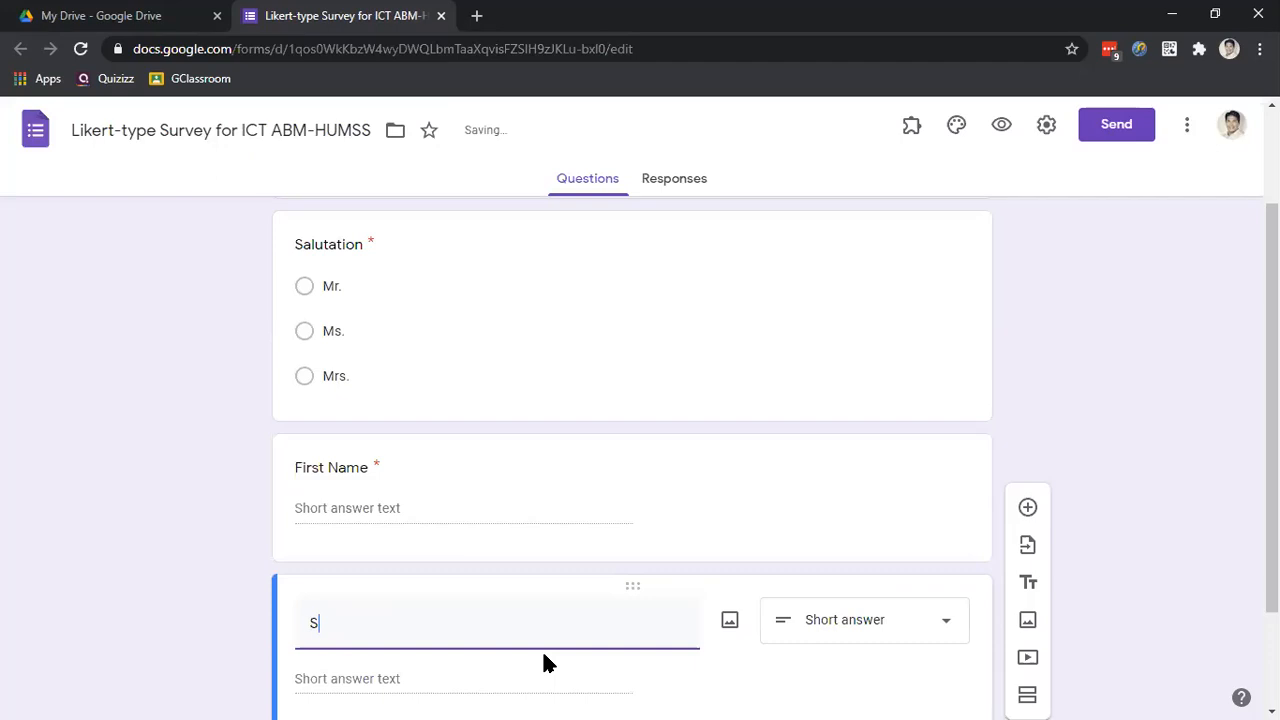
key("BackSpace")
type("Last Name")
- Duplicate the Last Name question and retitle the copy "Barangay"
scroll(600, 530, "down", 1)
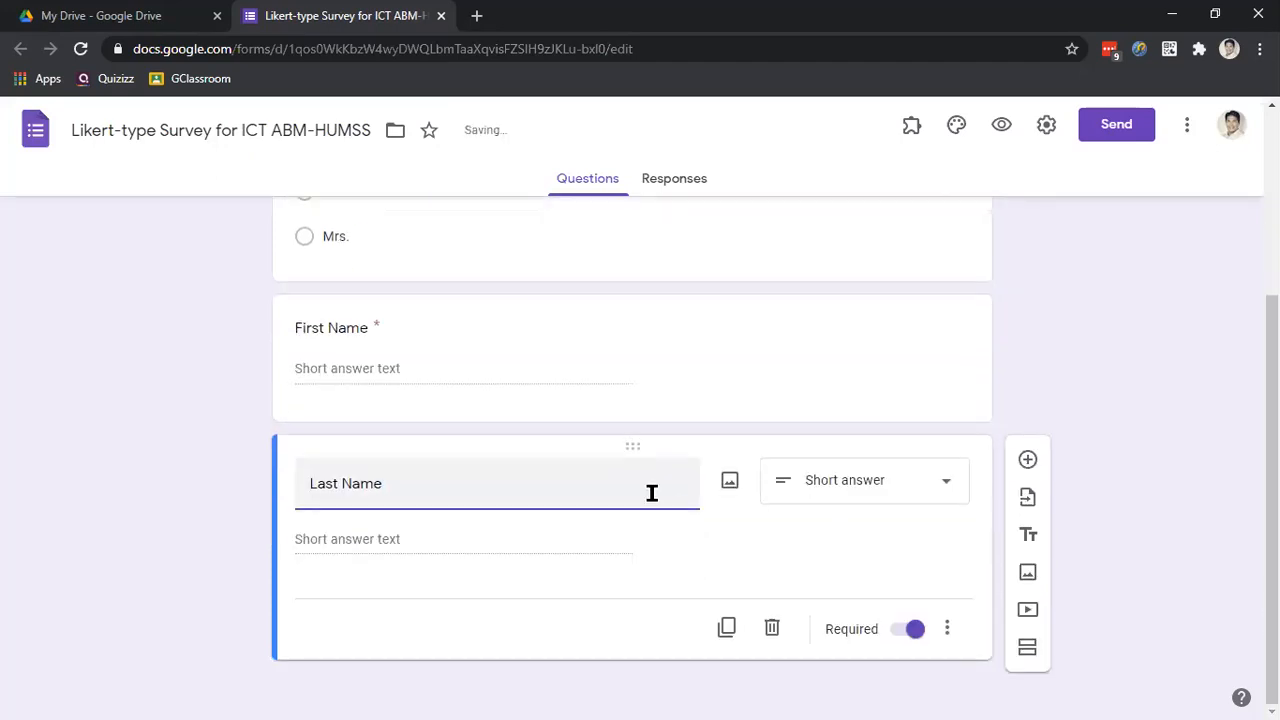
left_click(727, 627)
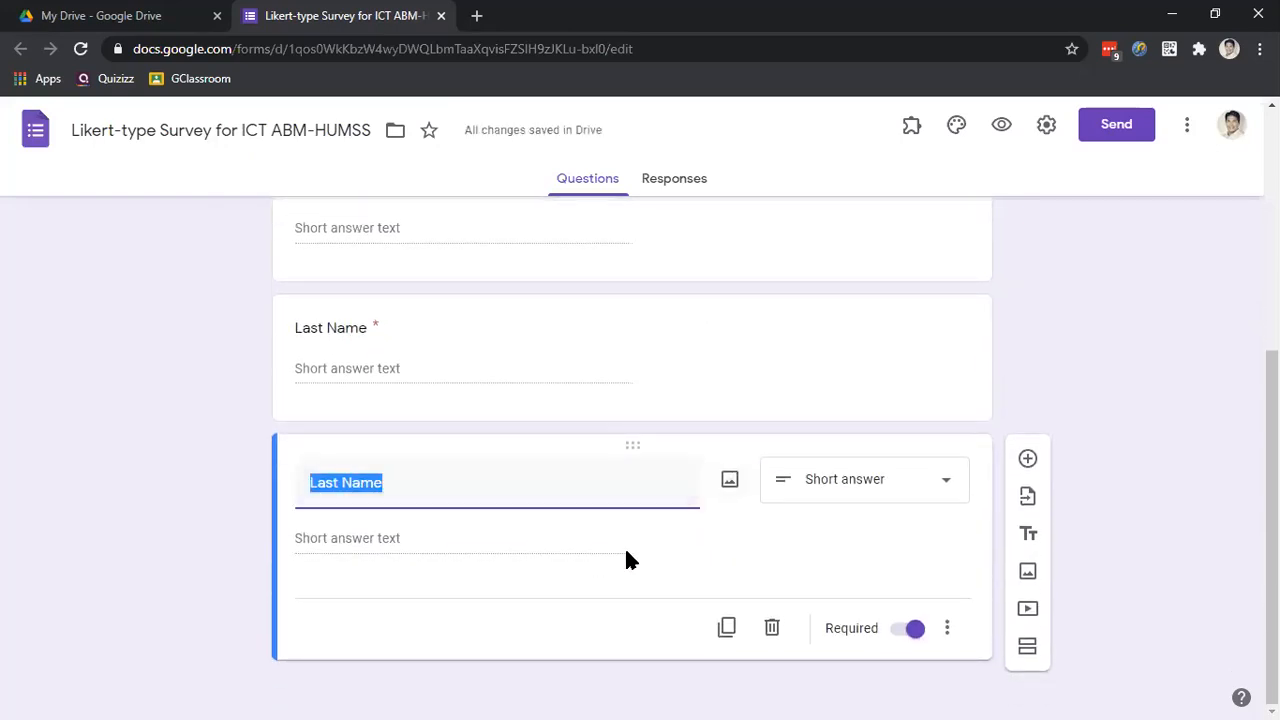
type("Barangay")
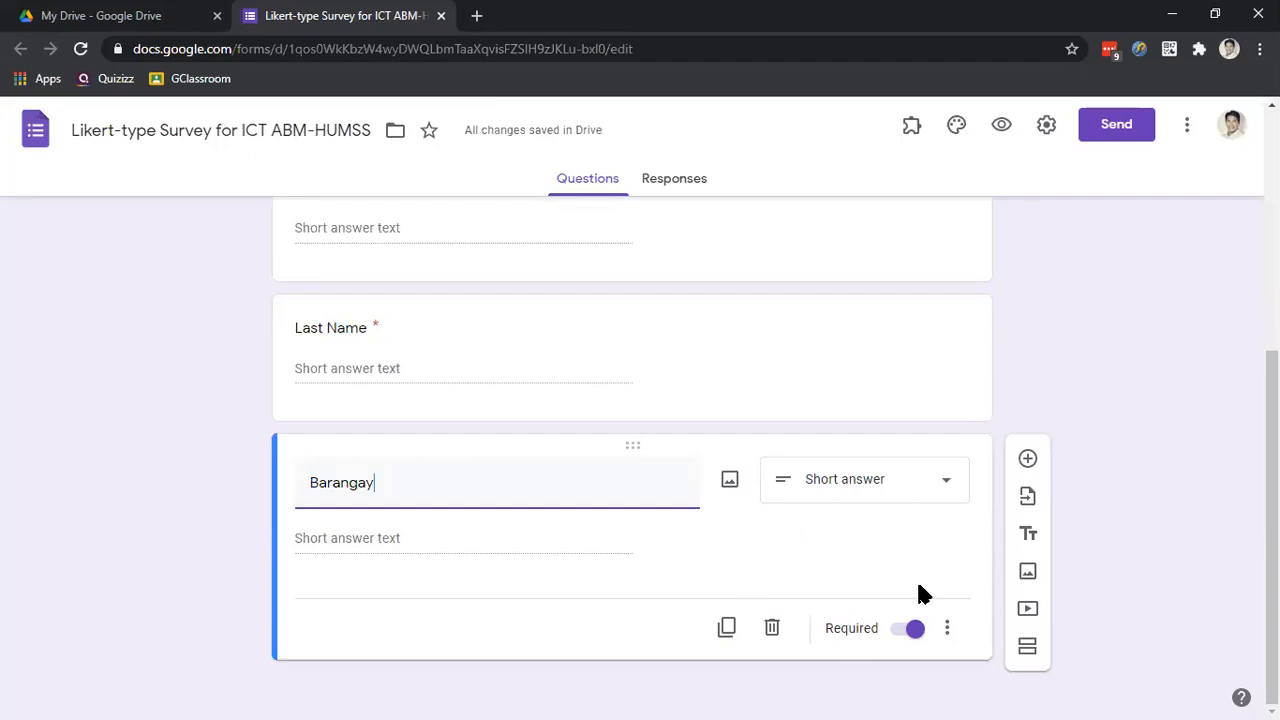
- Add a new section after the Barangay question and title it "Survey"
left_click(1027, 646)
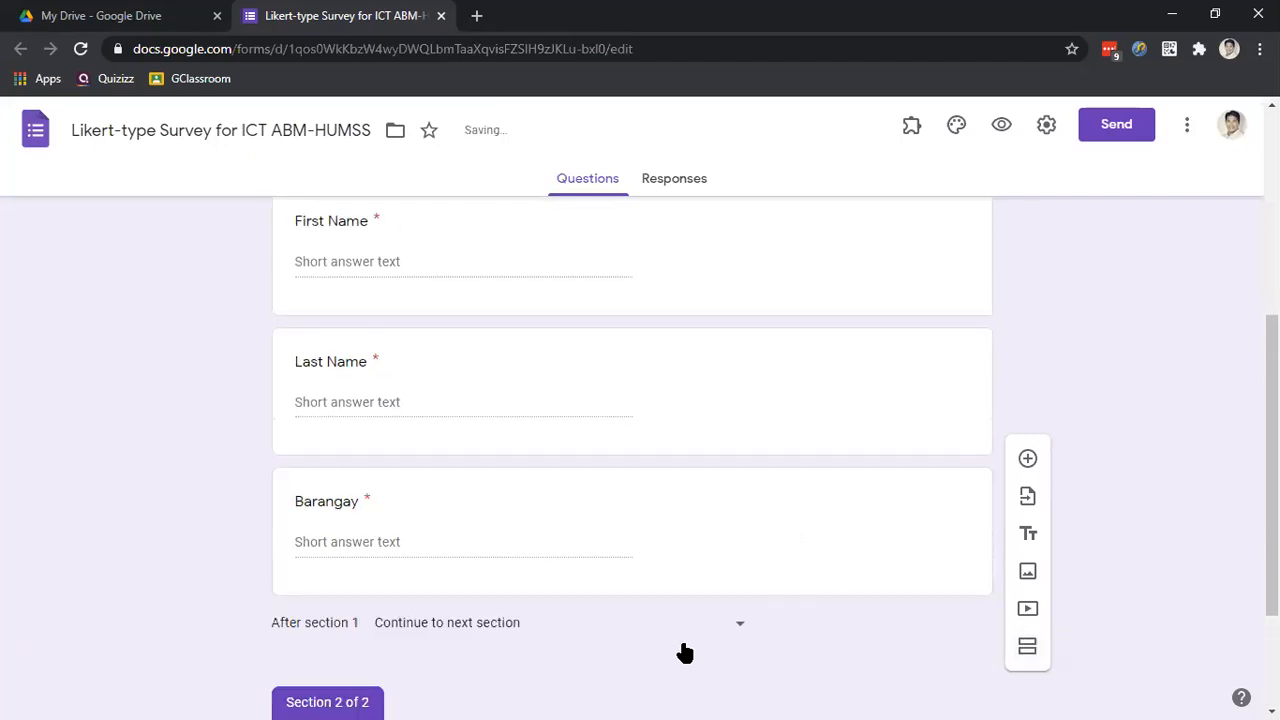
scroll(613, 505, "down", 2)
left_click(447, 580)
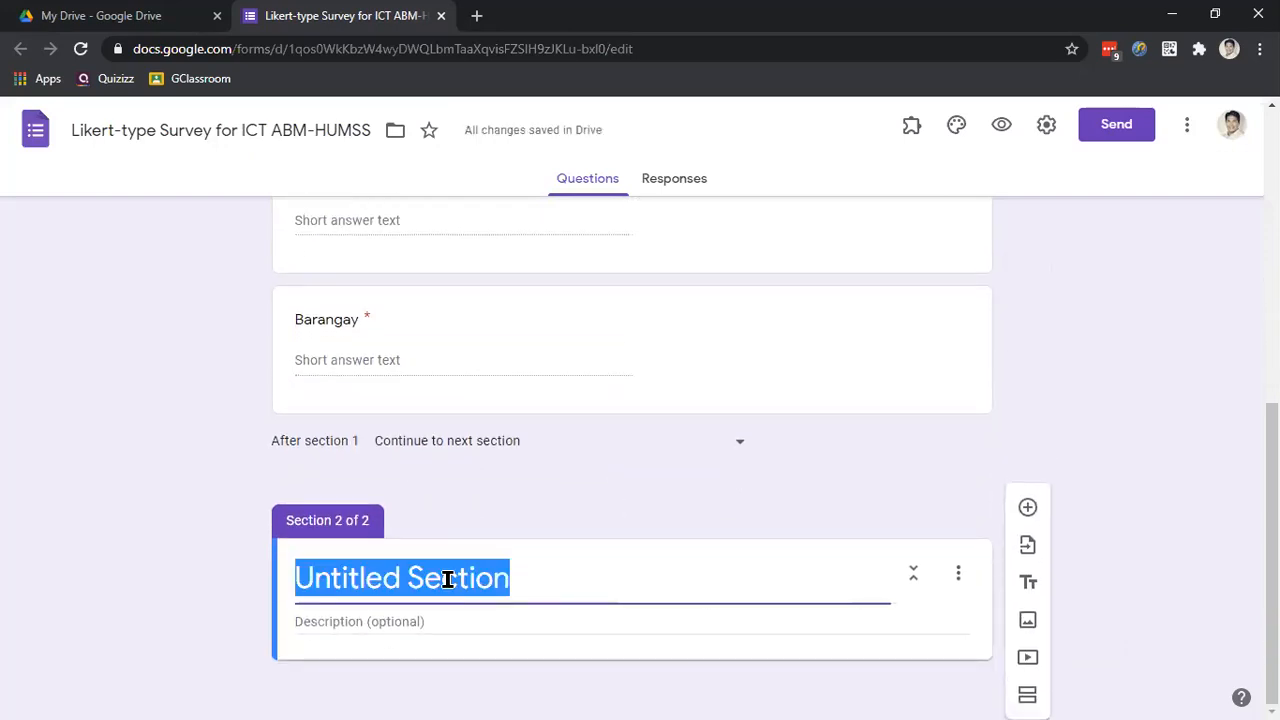
type("Survey")
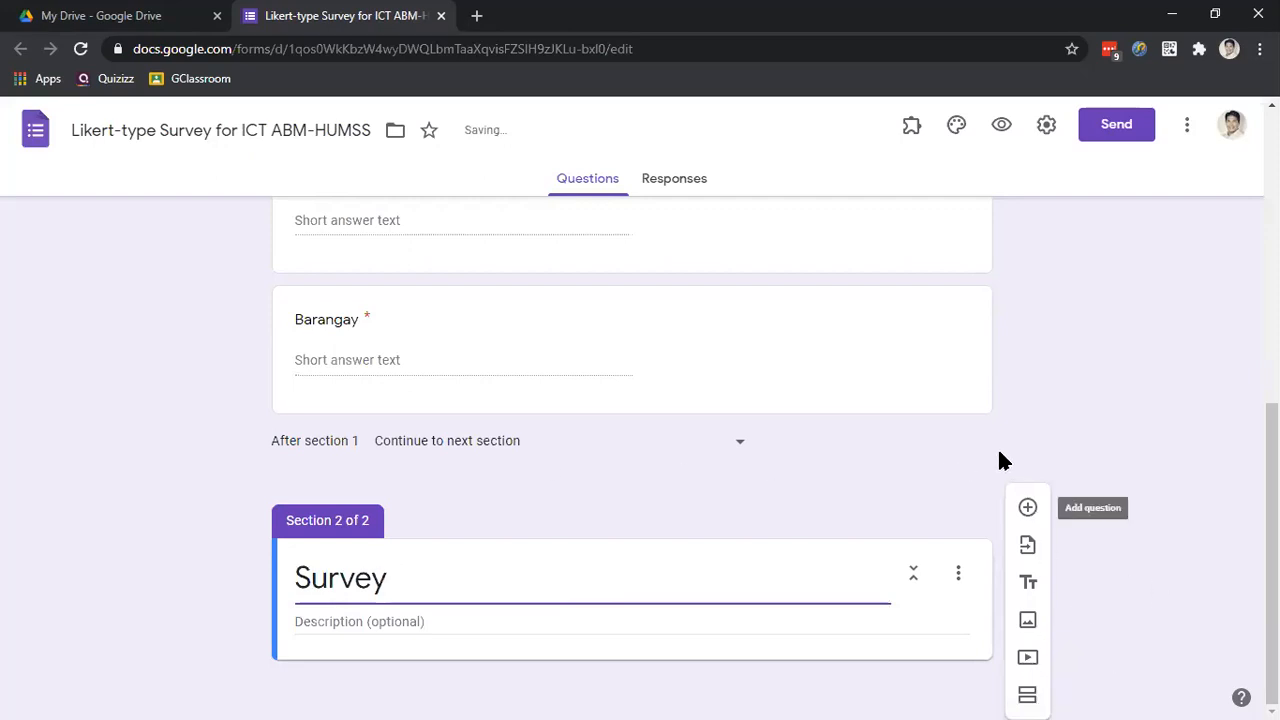
left_click(793, 464)
- Review the respondent information questions in the first section, from Salutation to Barangay
scroll(792, 462, "up", 4)
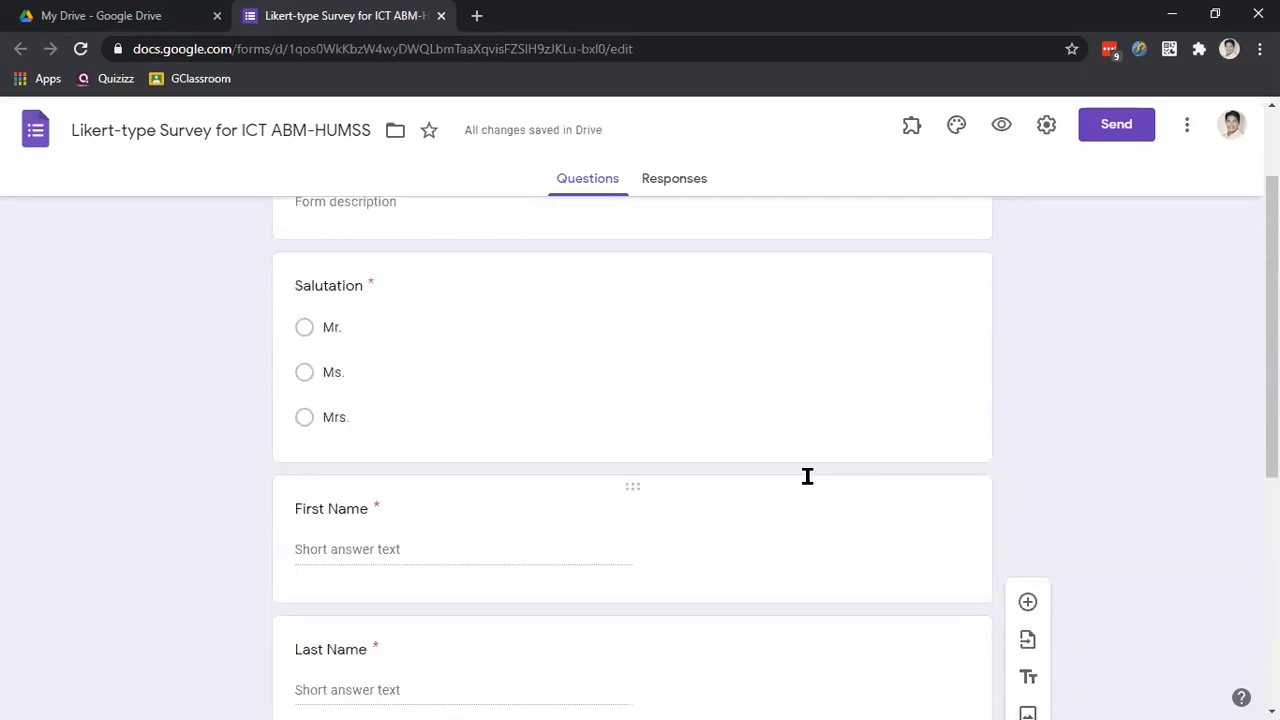
scroll(808, 484, "up", 2)
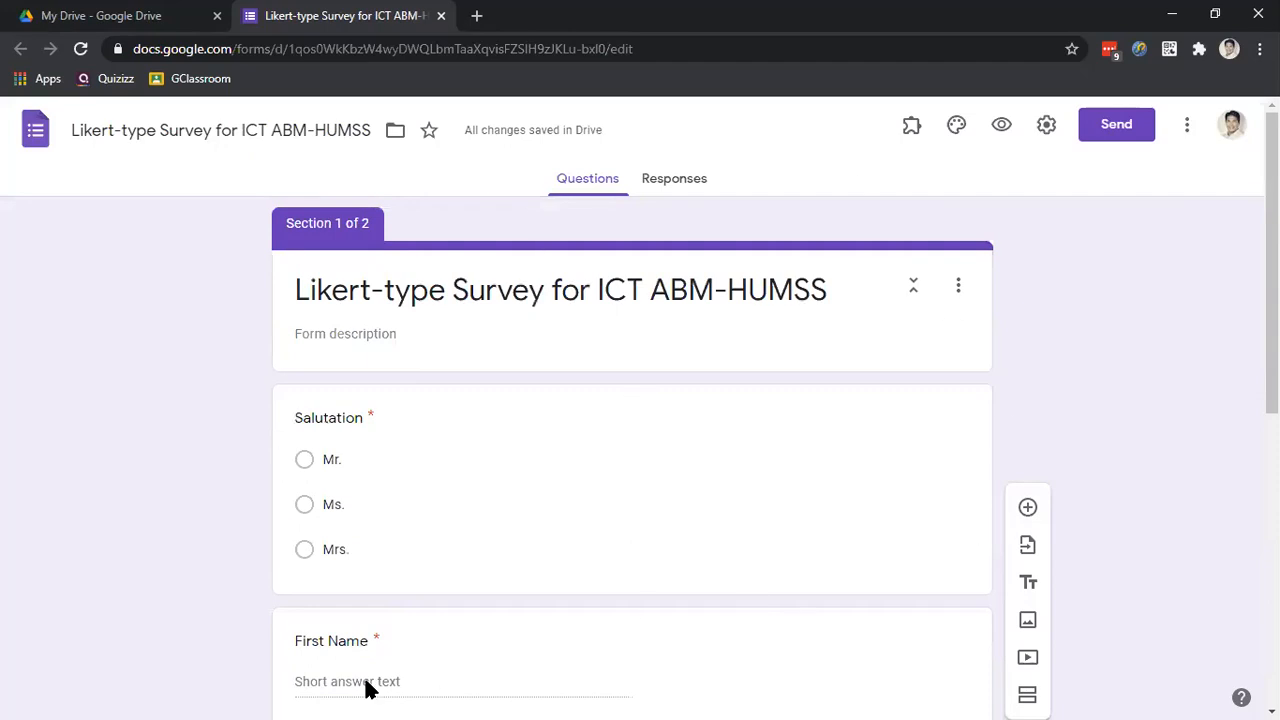
scroll(537, 440, "down", 4)
scroll(537, 442, "down", 2)
scroll(537, 442, "up", 4)
scroll(535, 442, "down", 3)
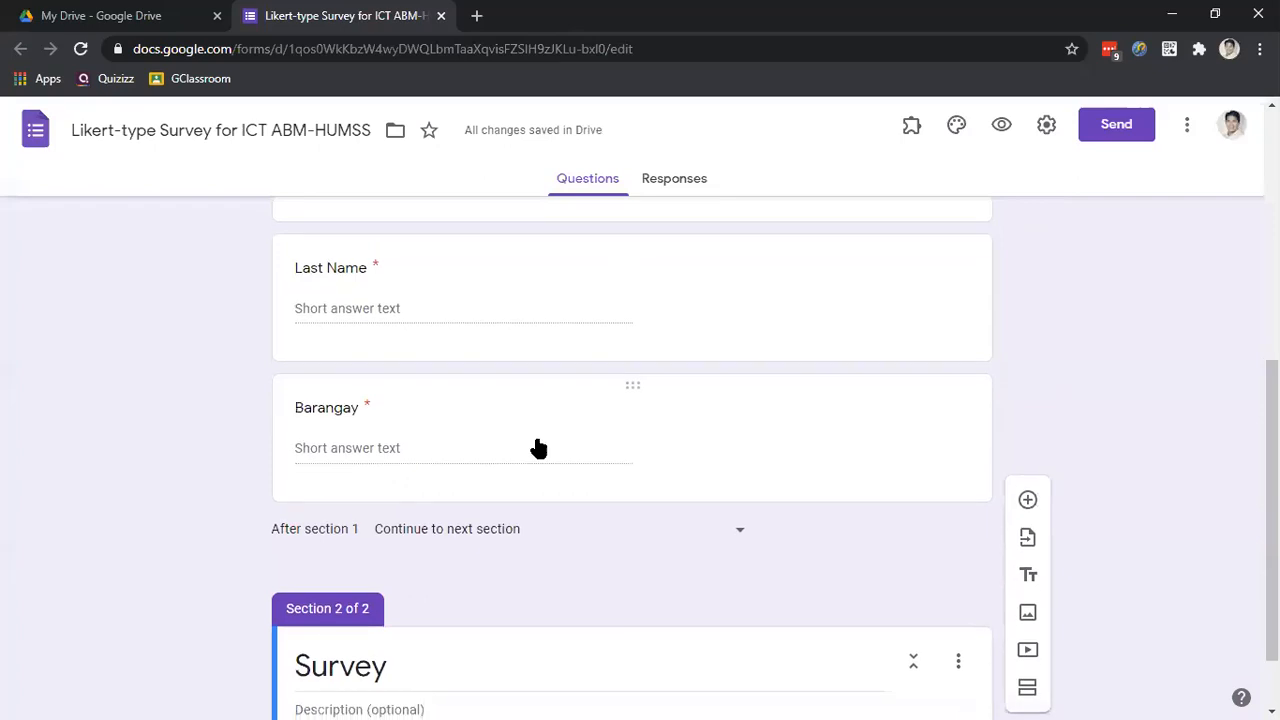
scroll(536, 447, "down", 1)
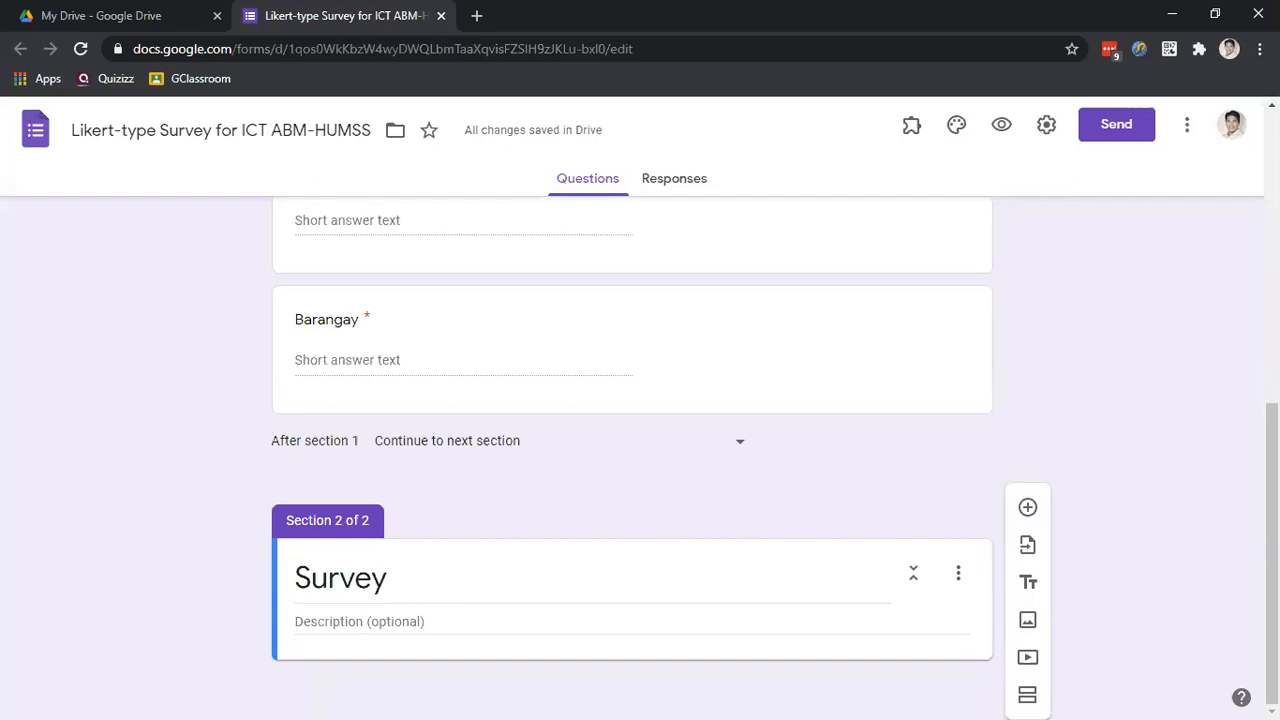
- Extend the second section's title to "Survey Proper"
left_click(438, 585)
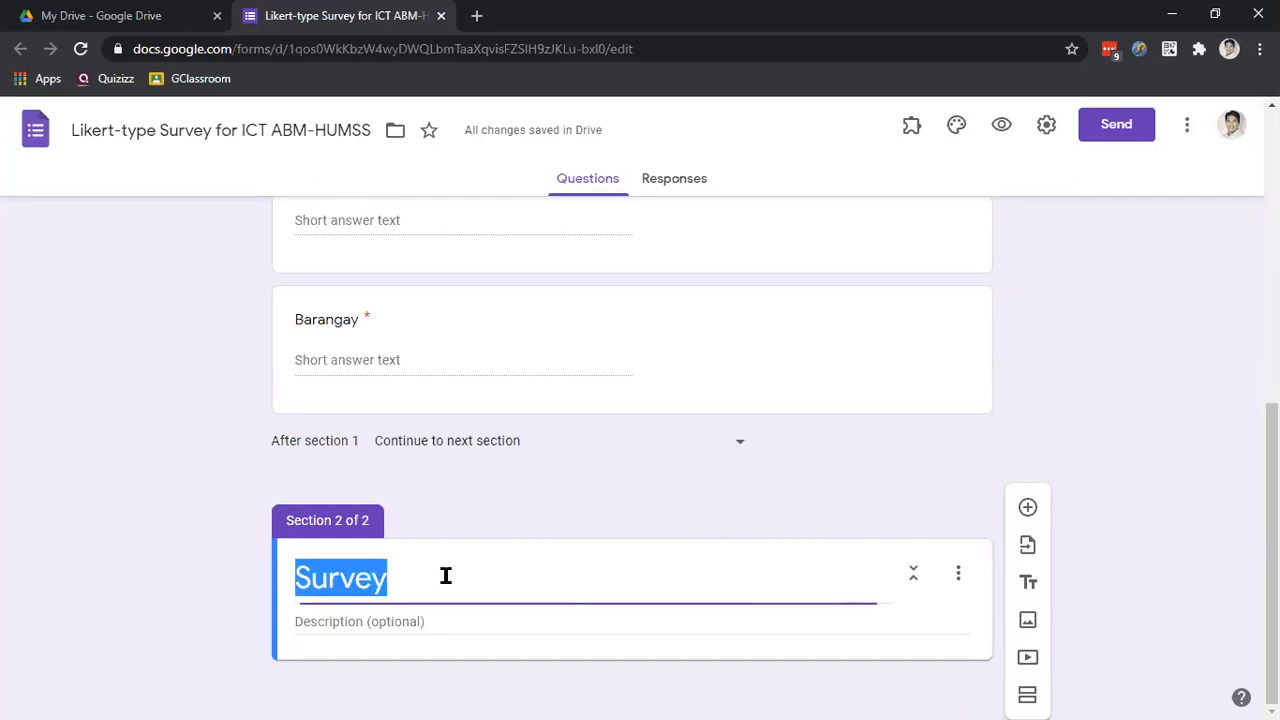
left_click(440, 578)
type("Proper")
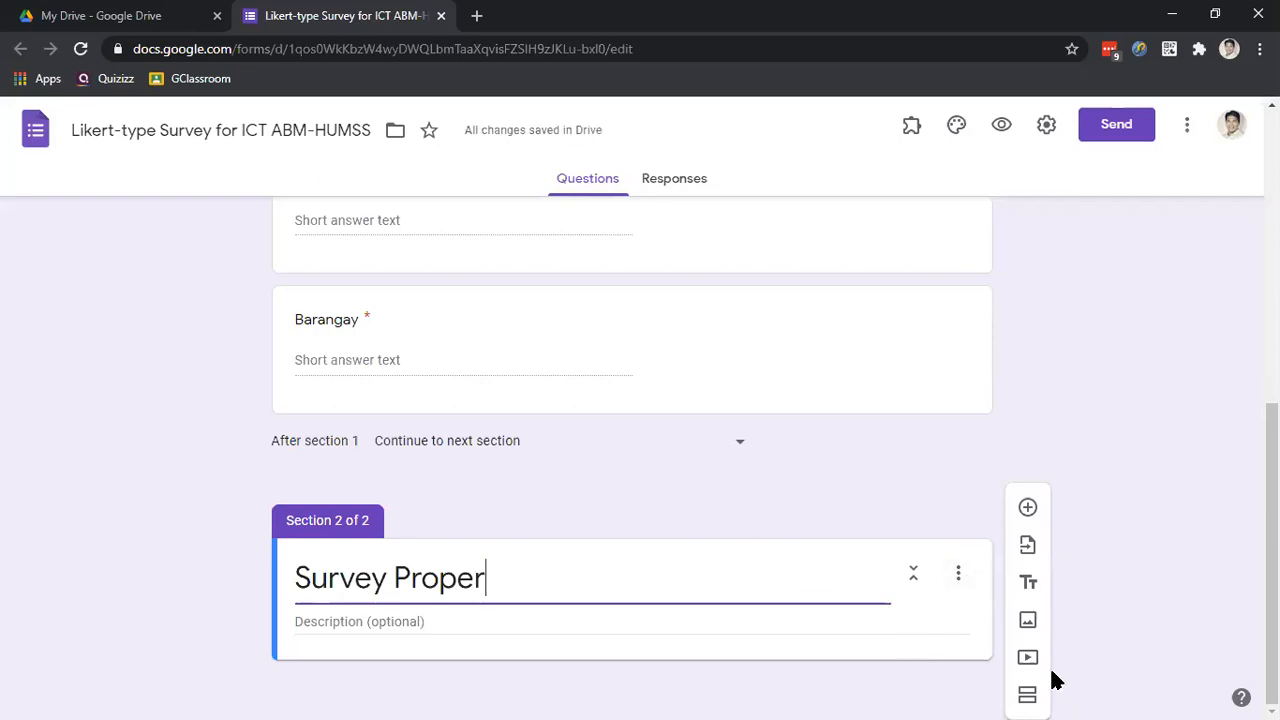
- Add a title and description block to Survey Proper, titled "Directions: Choose the best number that describes your response"
left_click(1027, 586)
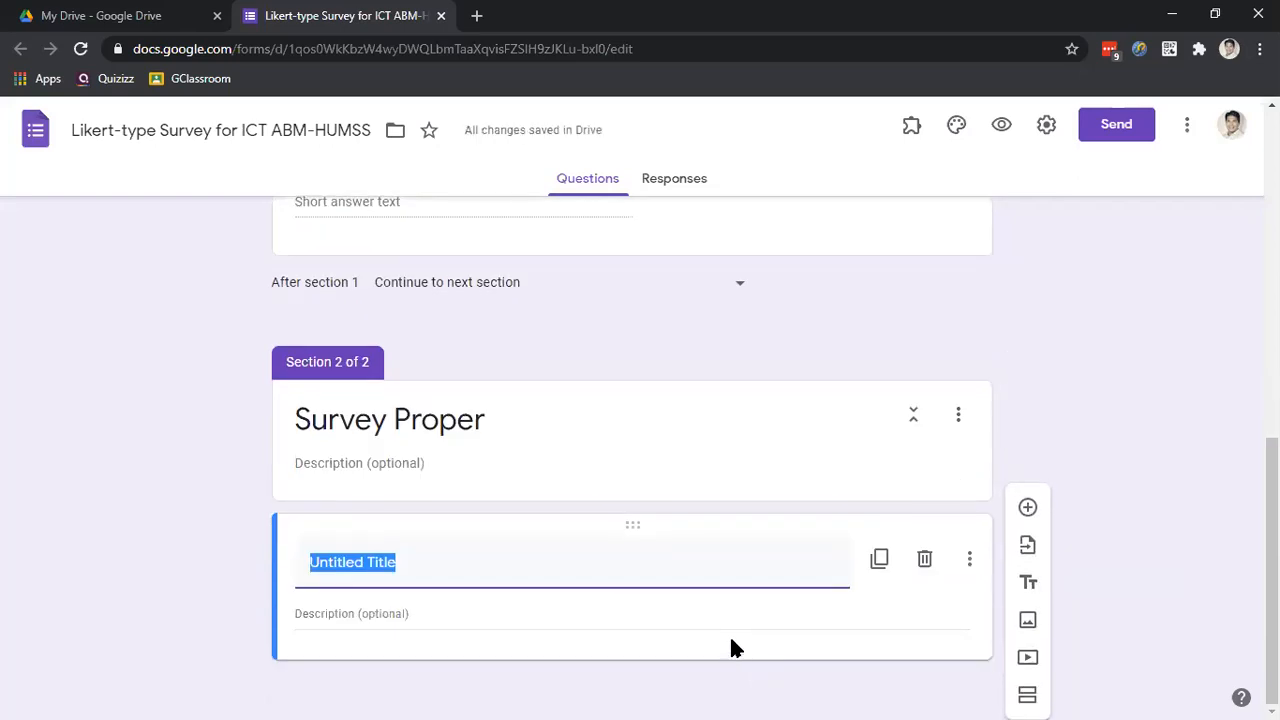
type("D")
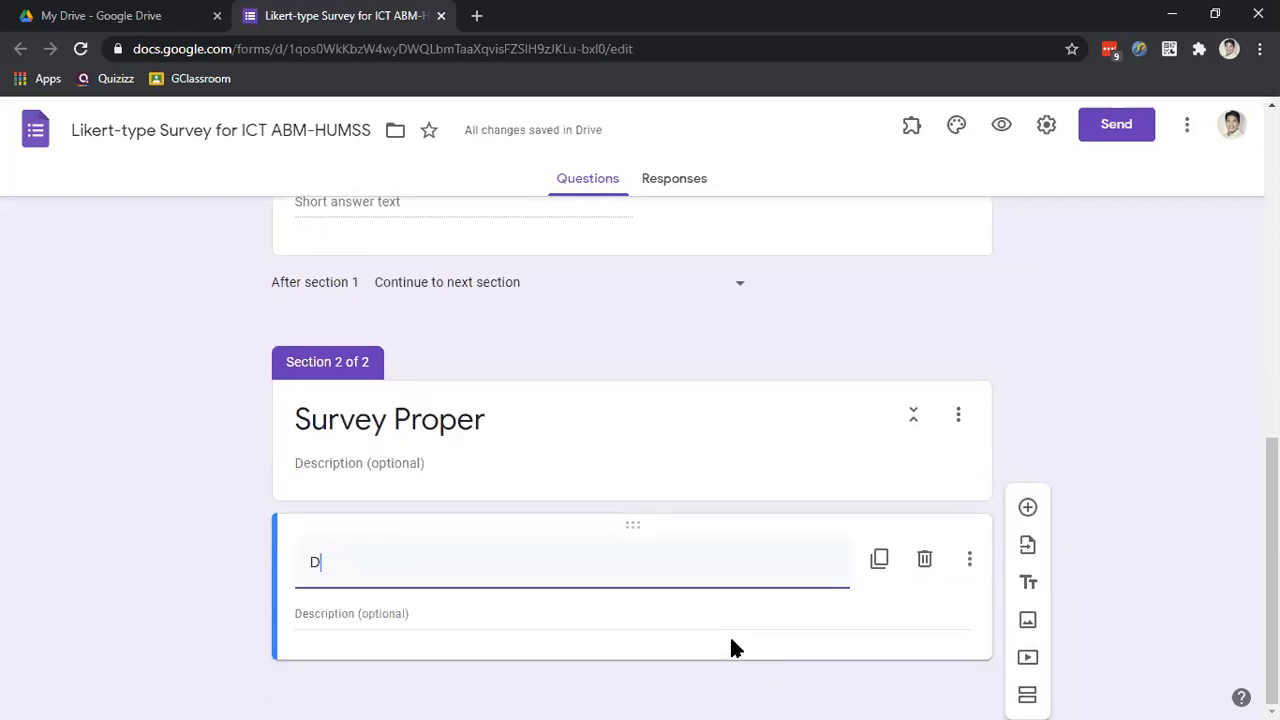
type("i")
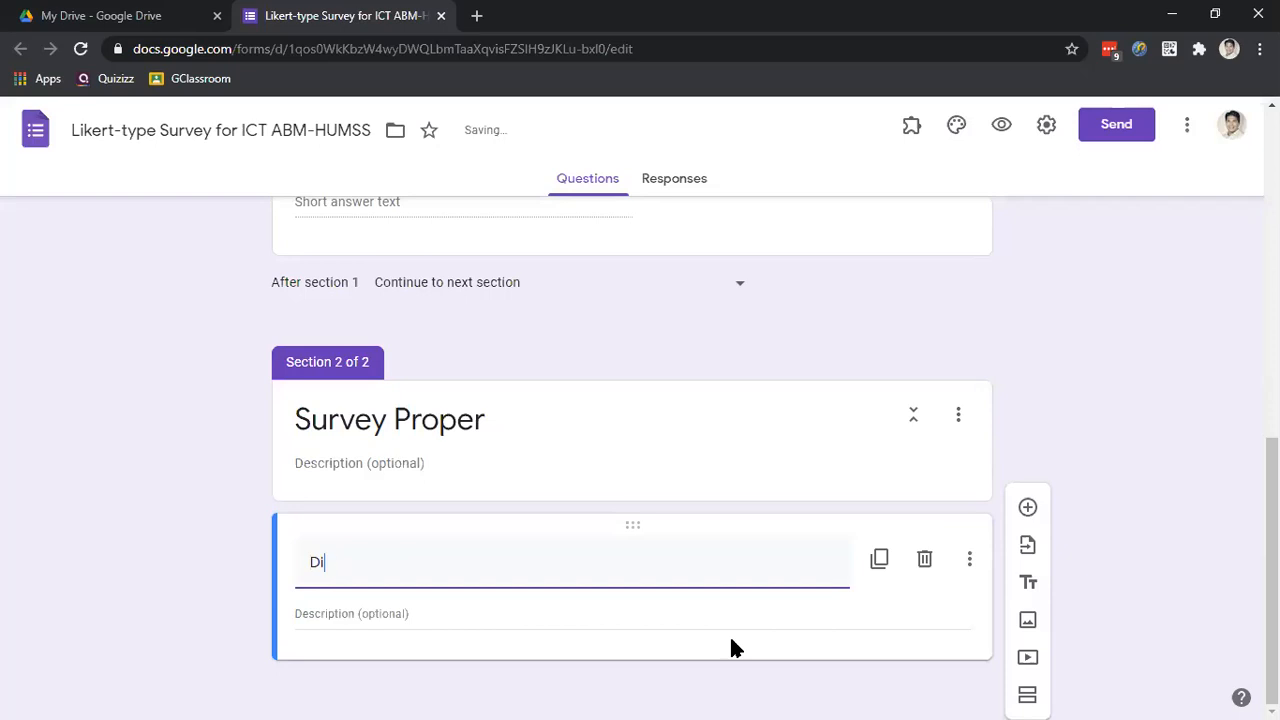
type("rections: Choose")
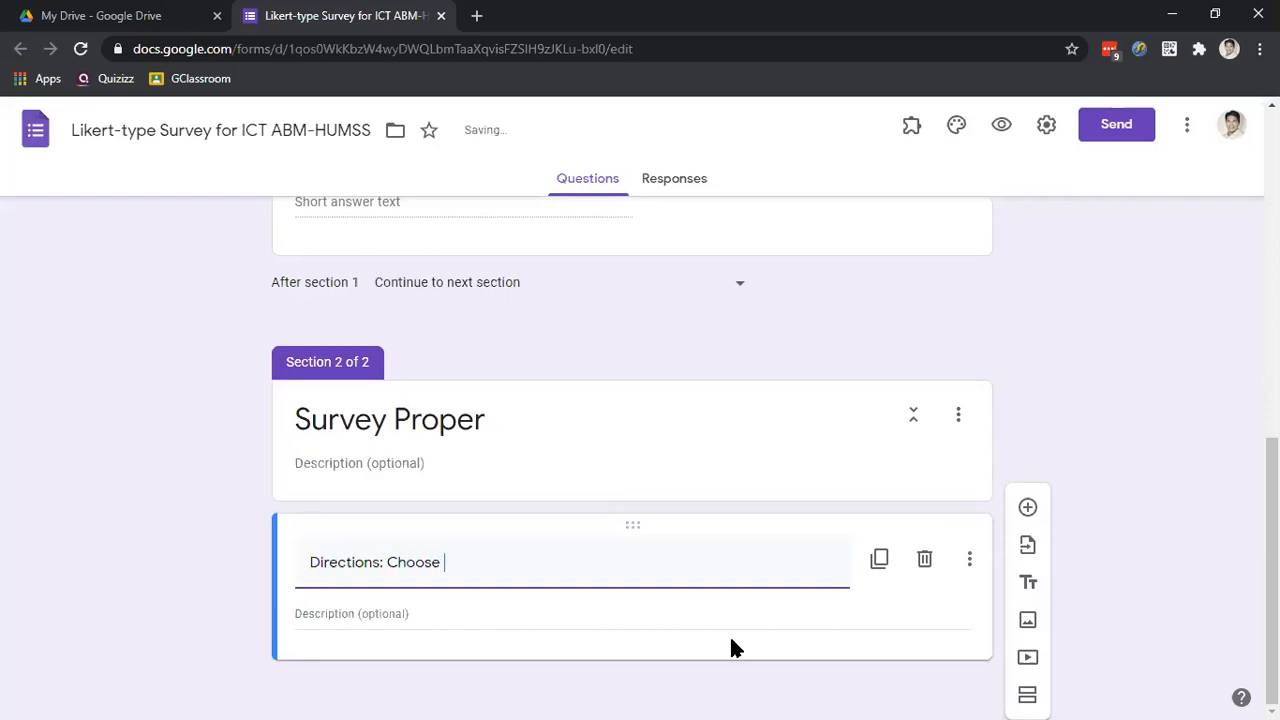
type(" the best number th")
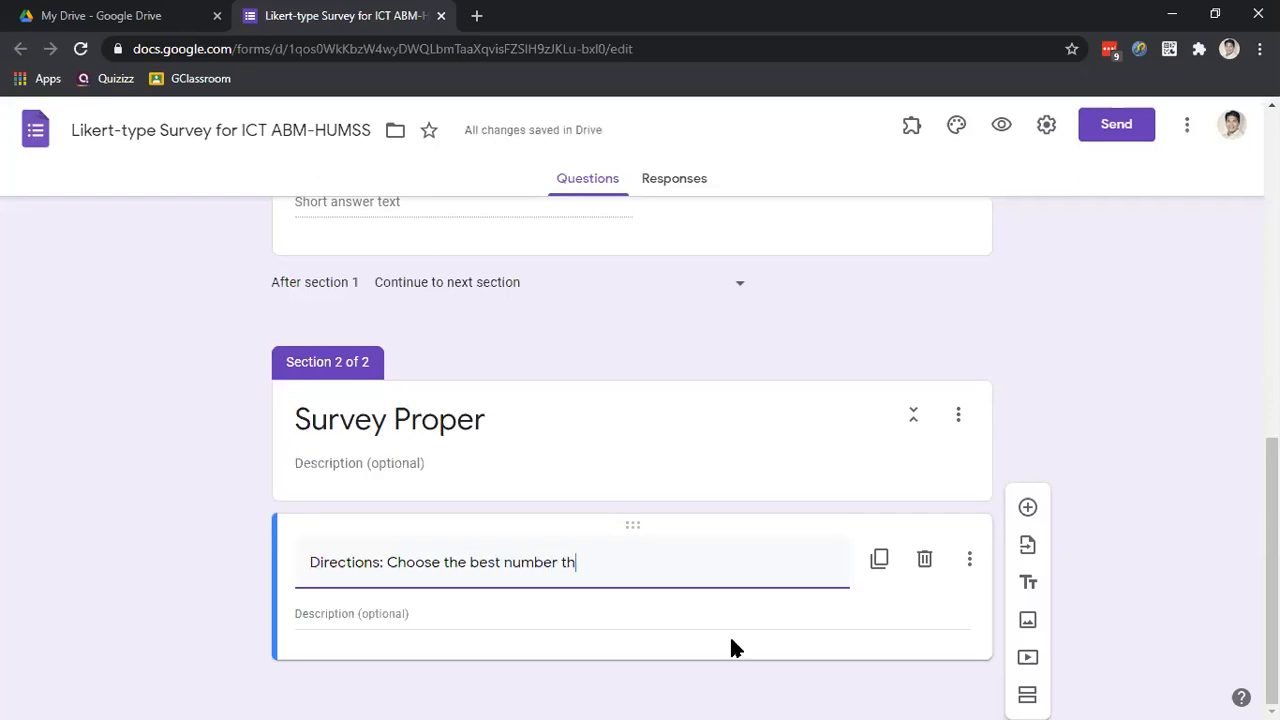
type("at describes your response")
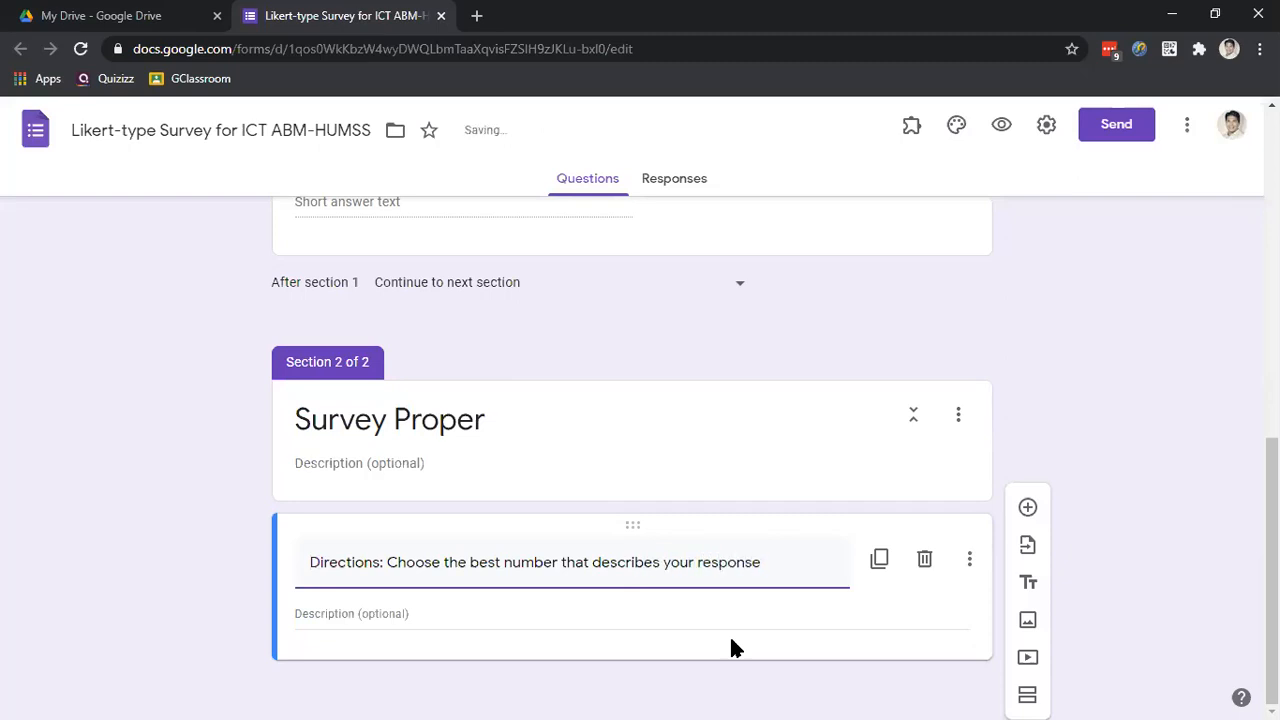
- Set the directions block's description to "Legend: 5 - Very Satisfied, 4 - Satisfied, 3 - Neutral, 2 - Unsatisfied, 1 - Very Unsatisfied"
left_click(480, 617)
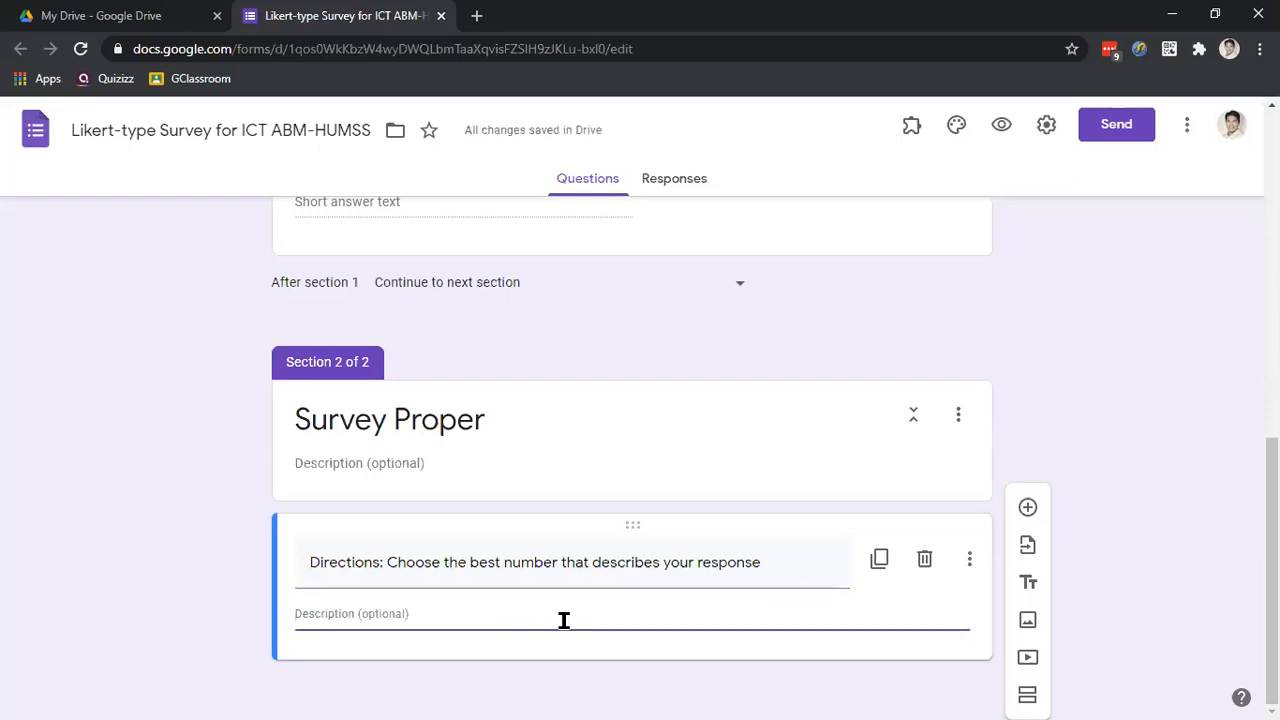
type("Legend: 5 - ")
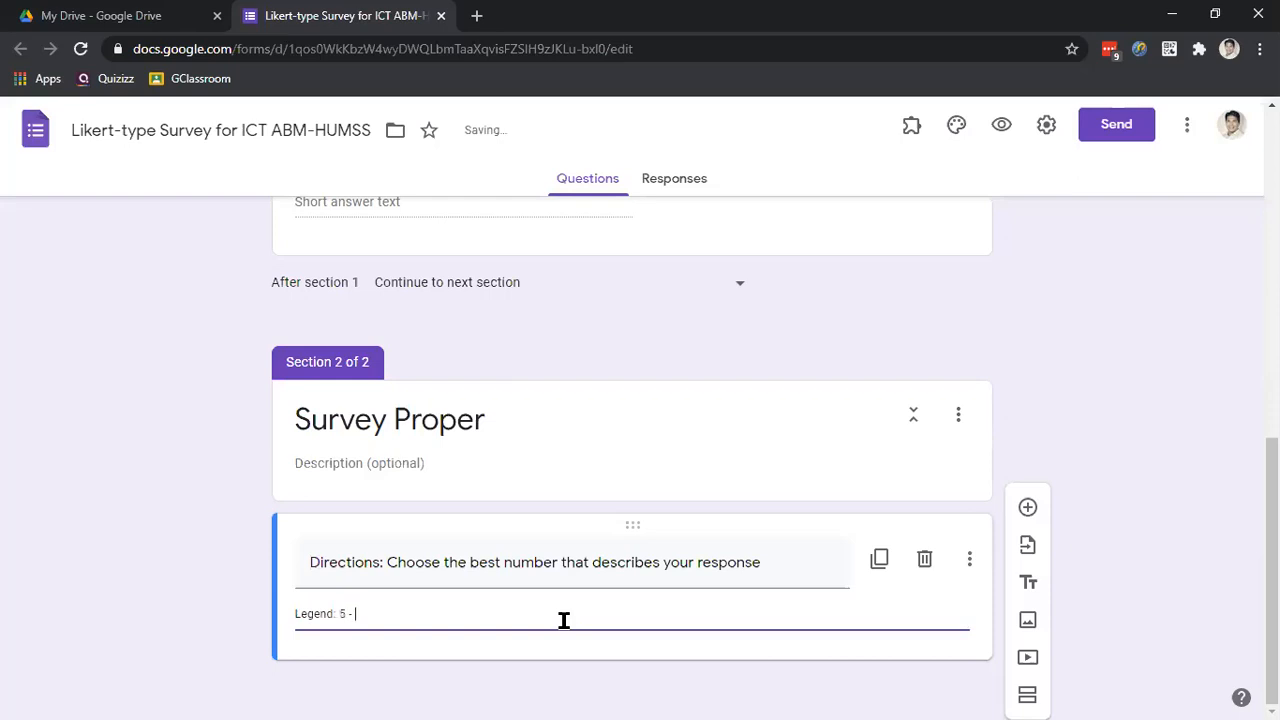
type("Very Satisfied")
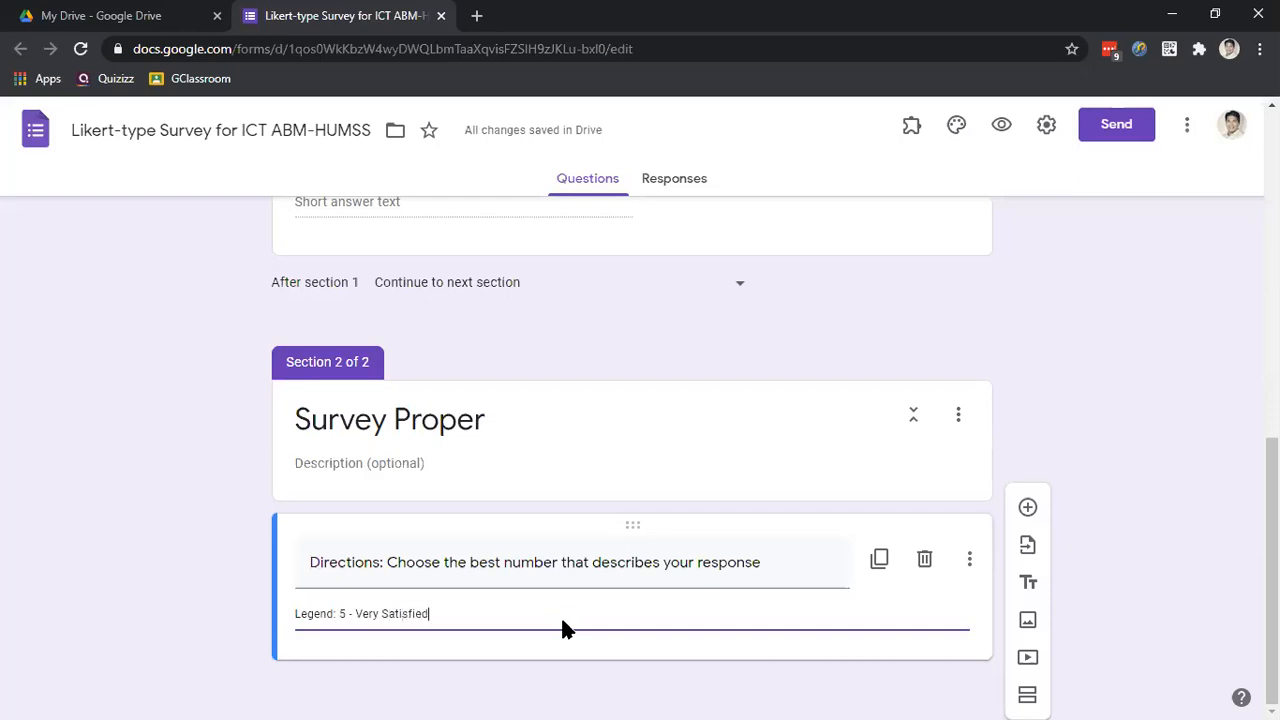
type(", 4")
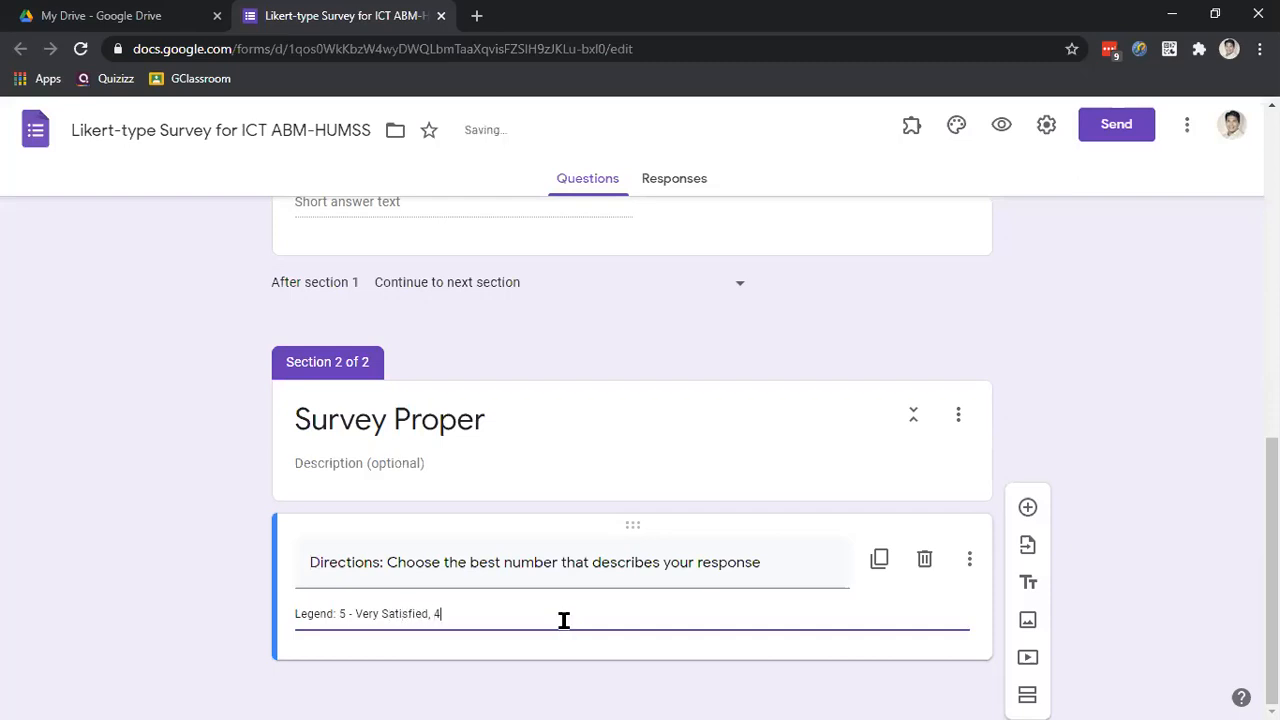
type(" - ")
type("Satisfied, ")
type("3 - Neutral, 2 - Unsta")
key("BackSpace")
key("BackSpace")
type("atisfied")
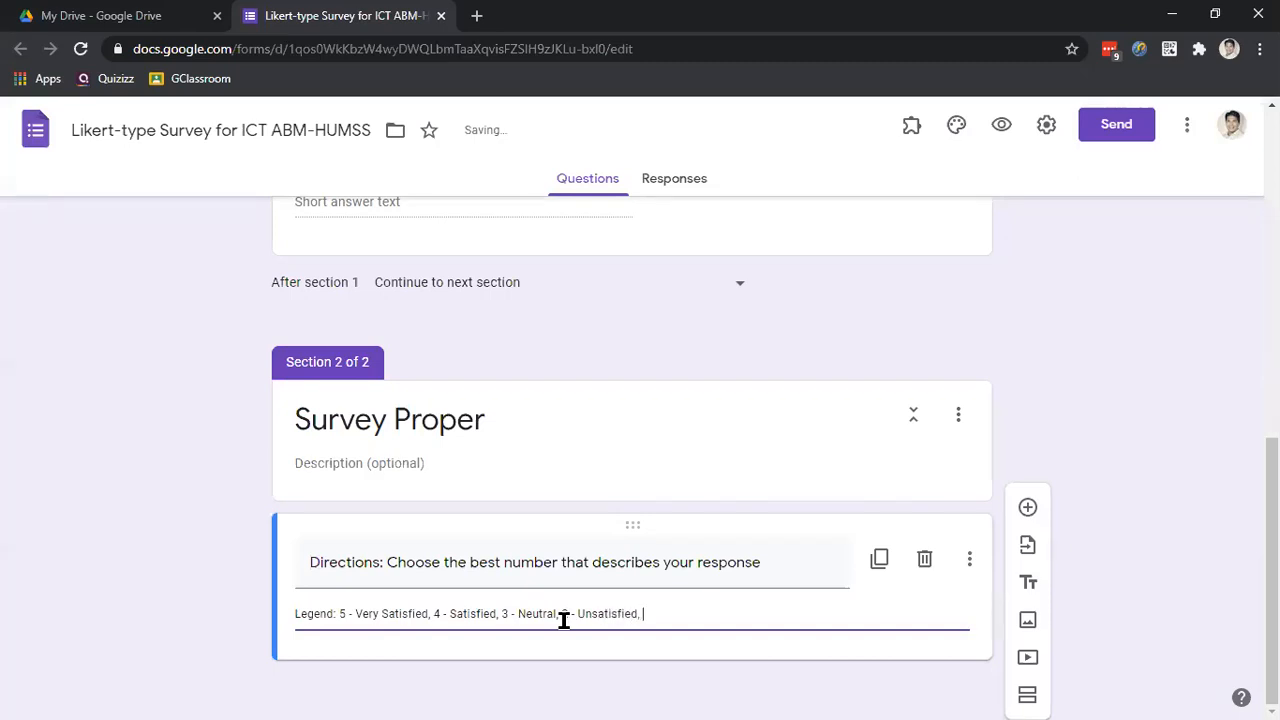
type(", 1 - Very U")
type("nsta")
key("BackSpace")
key("BackSpace")
type("atisfied")
- Add a question below the directions block and set its type to Multiple choice grid
left_click(1028, 508)
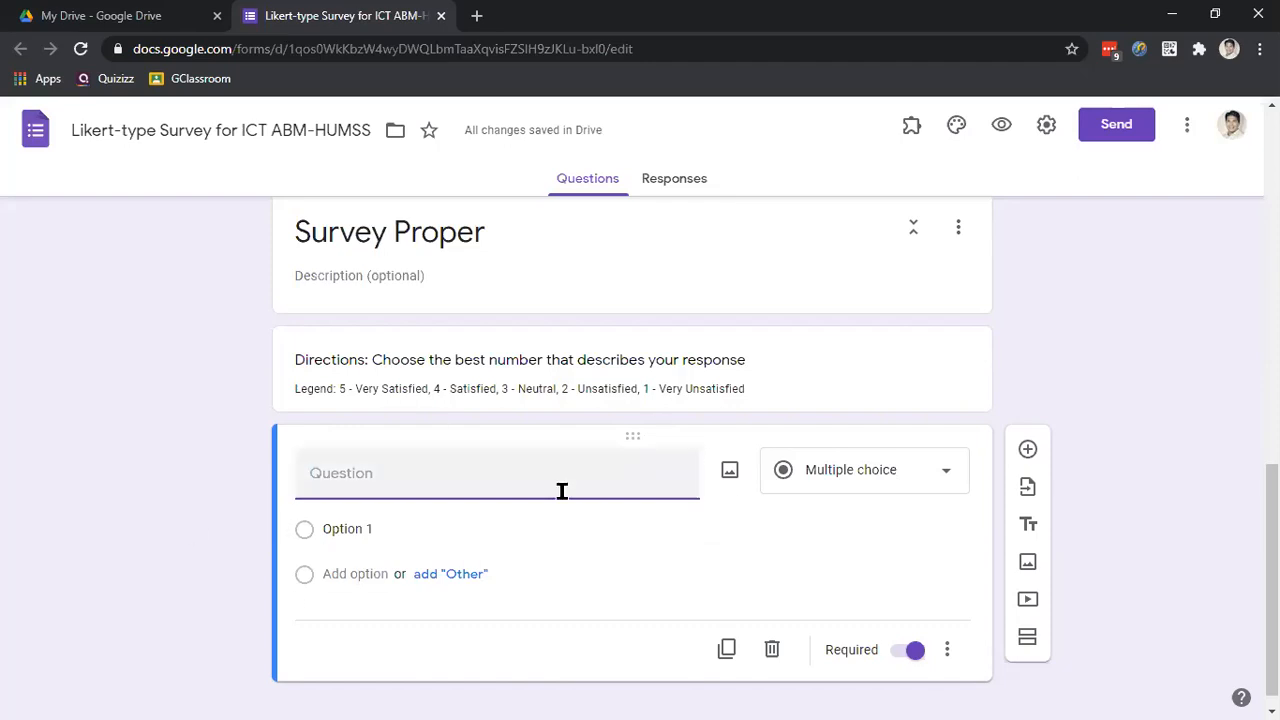
scroll(560, 487, "down", 1)
left_click(872, 466)
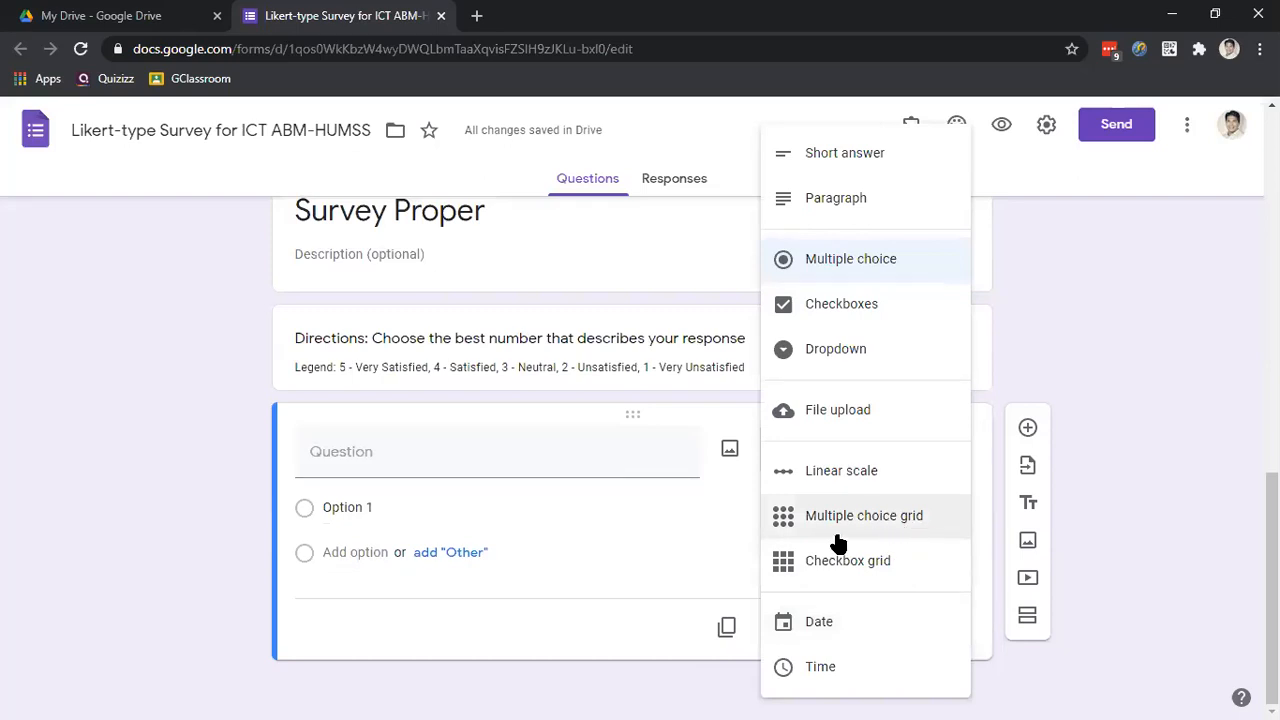
left_click(905, 517)
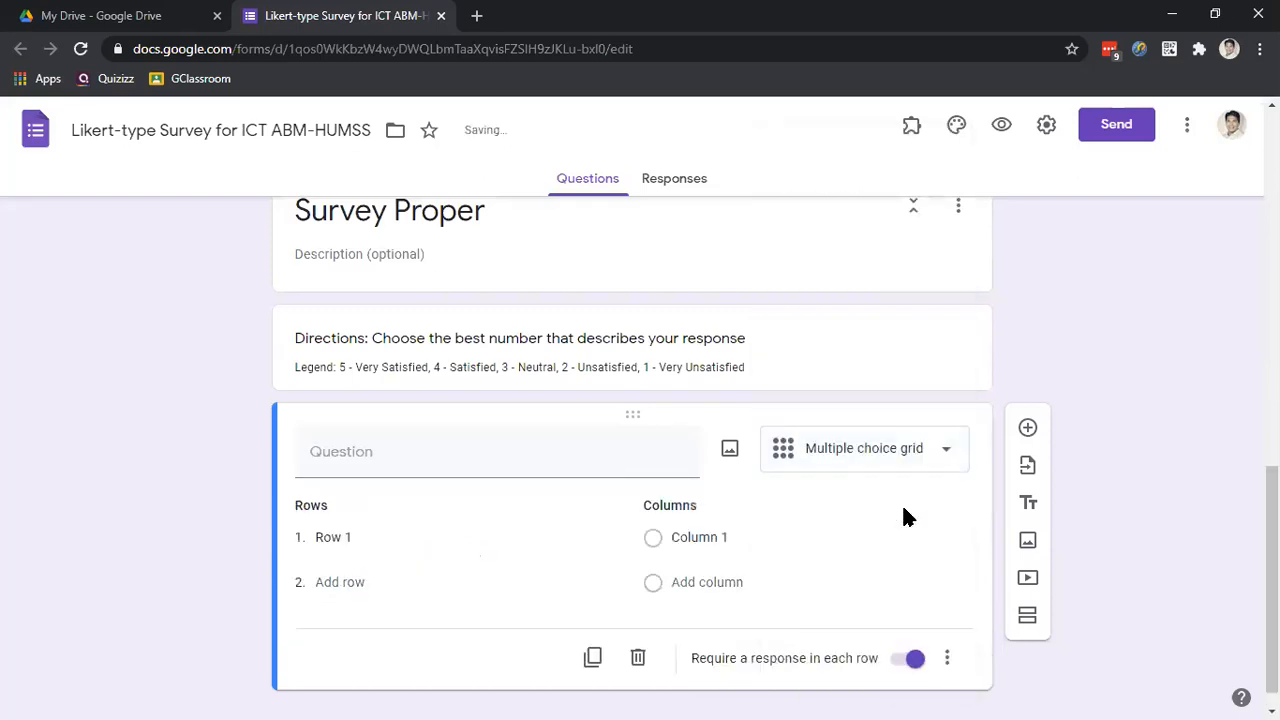
- Title the multiple choice grid question "How satisfied are you with..."
left_click(476, 447)
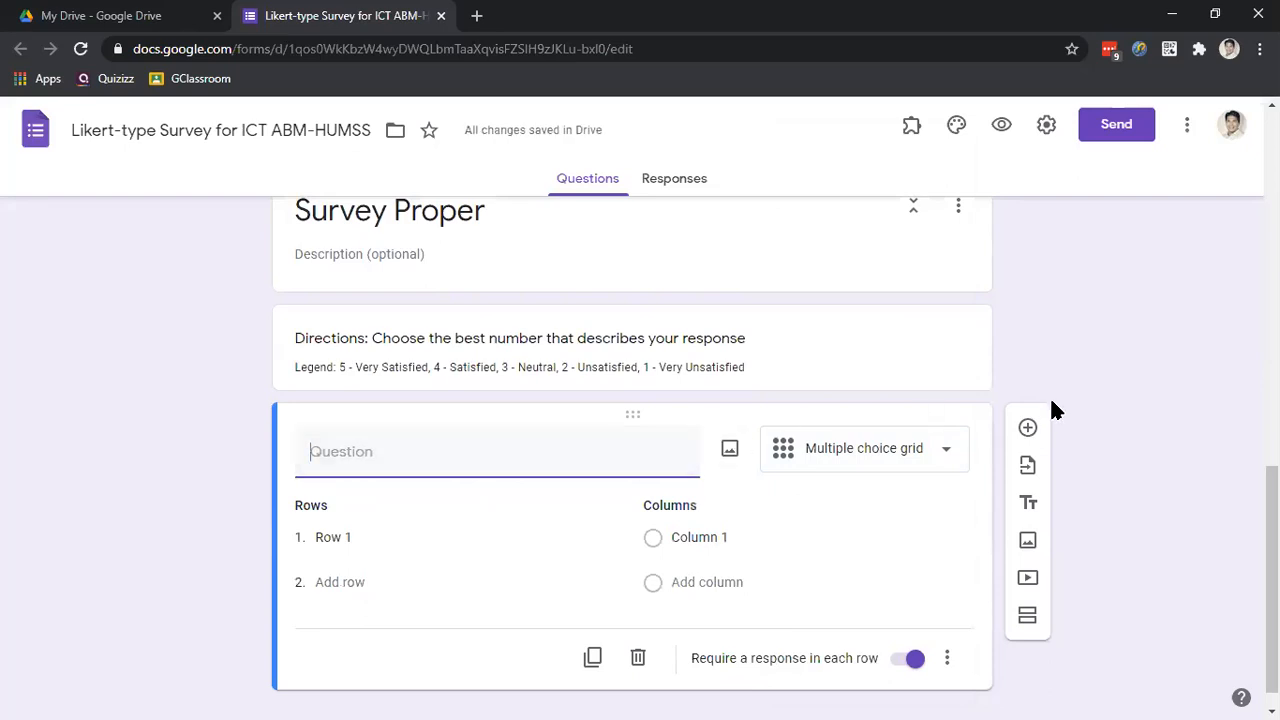
scroll(1055, 410, "down", 1)
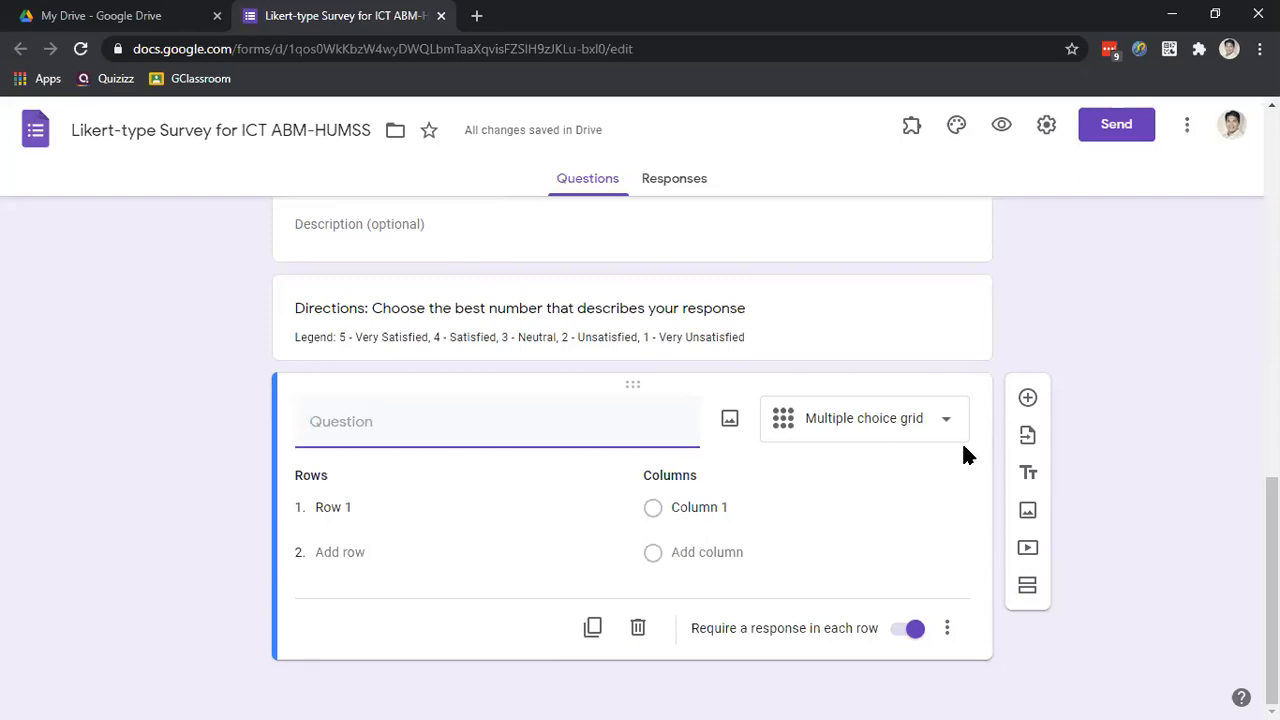
type("How sati")
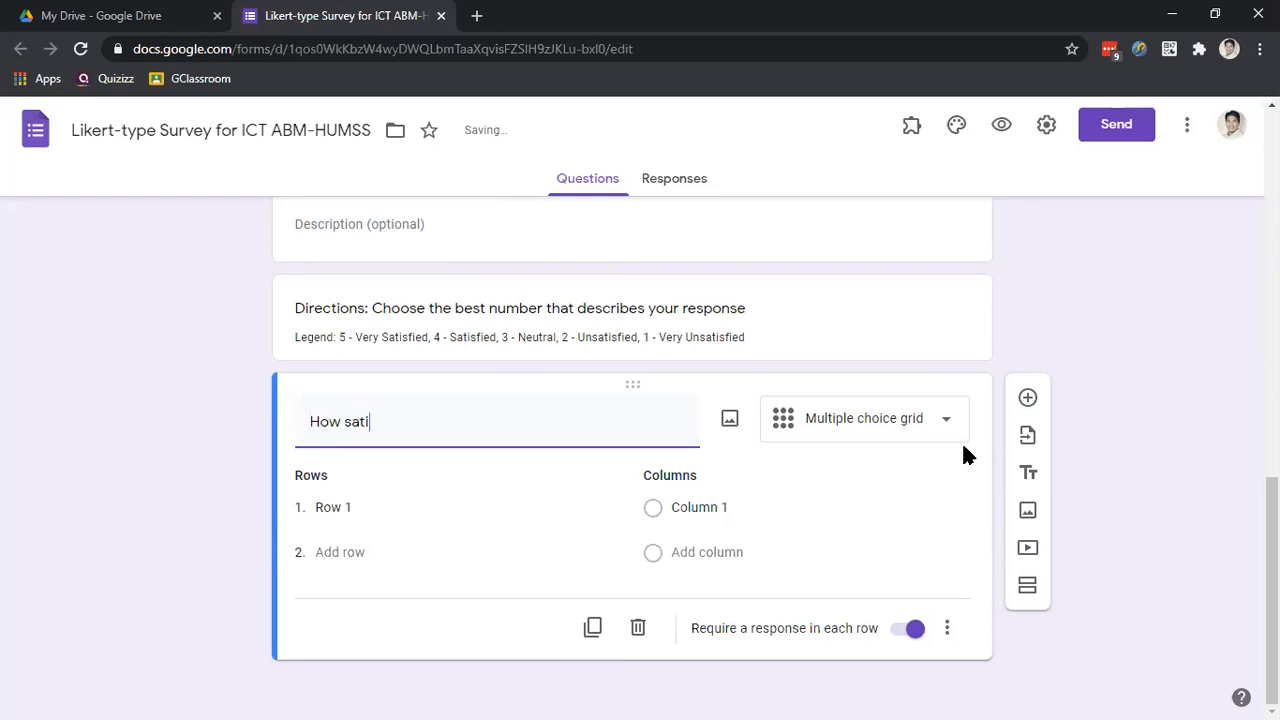
type("sfied are you with")
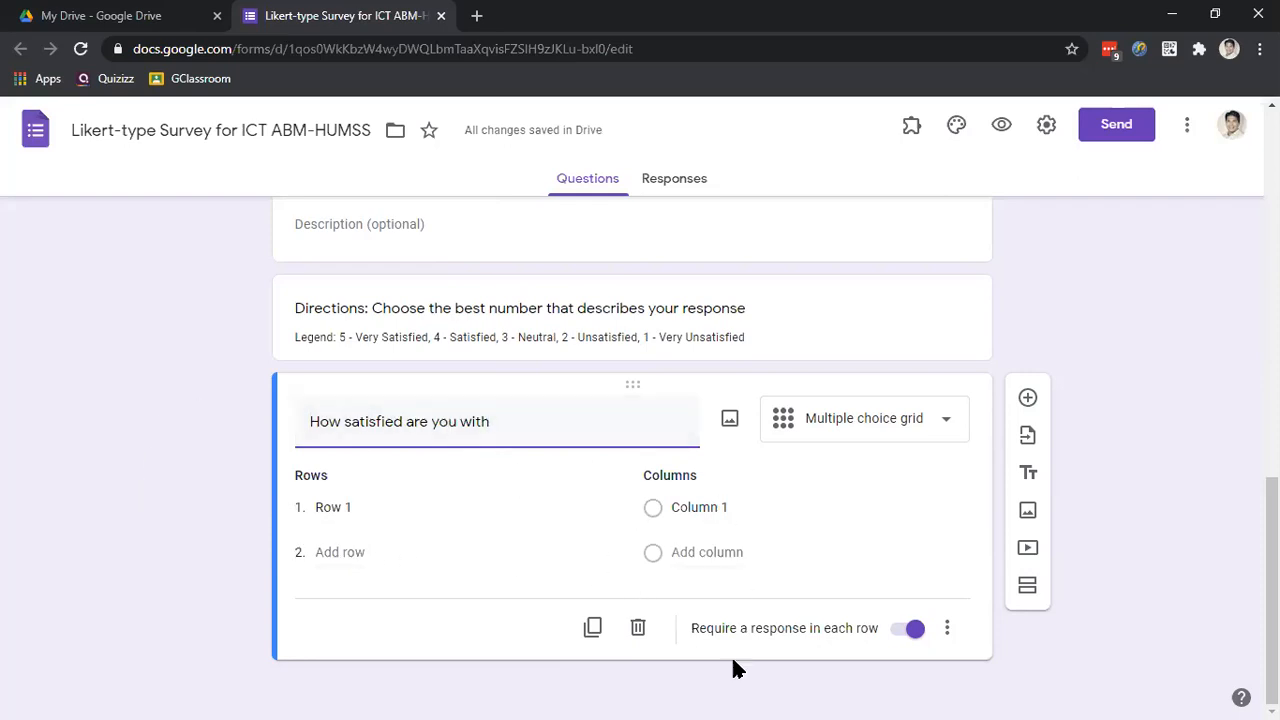
left_click(360, 499)
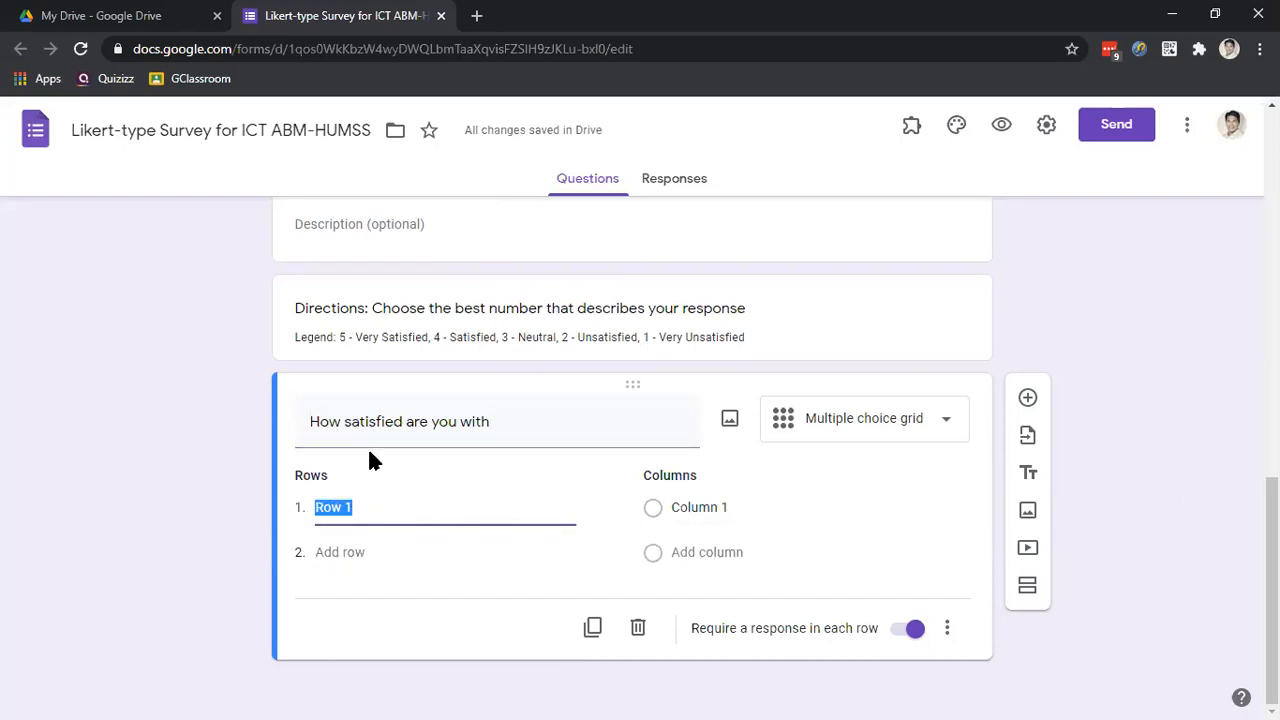
triple_click(511, 423)
left_click(511, 423)
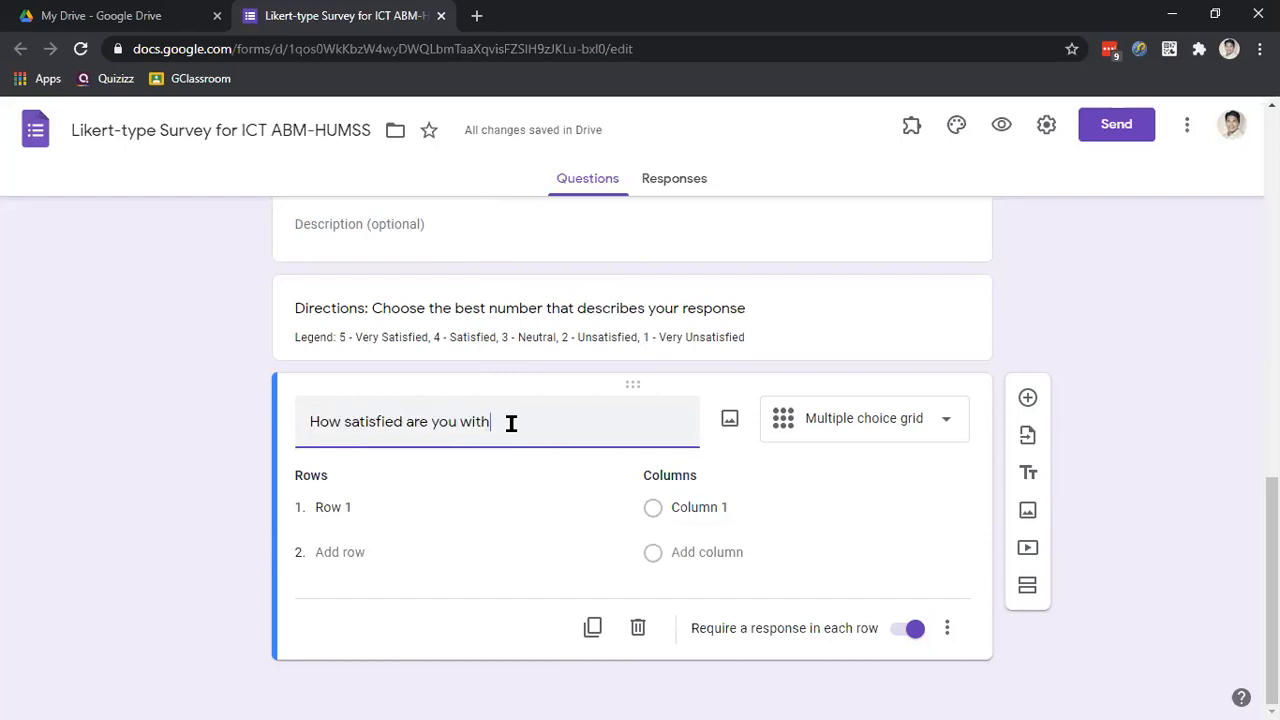
type("...")
- Name the grid's first row "The purchase you made for a product/service"
left_click(337, 505)
type("The you")
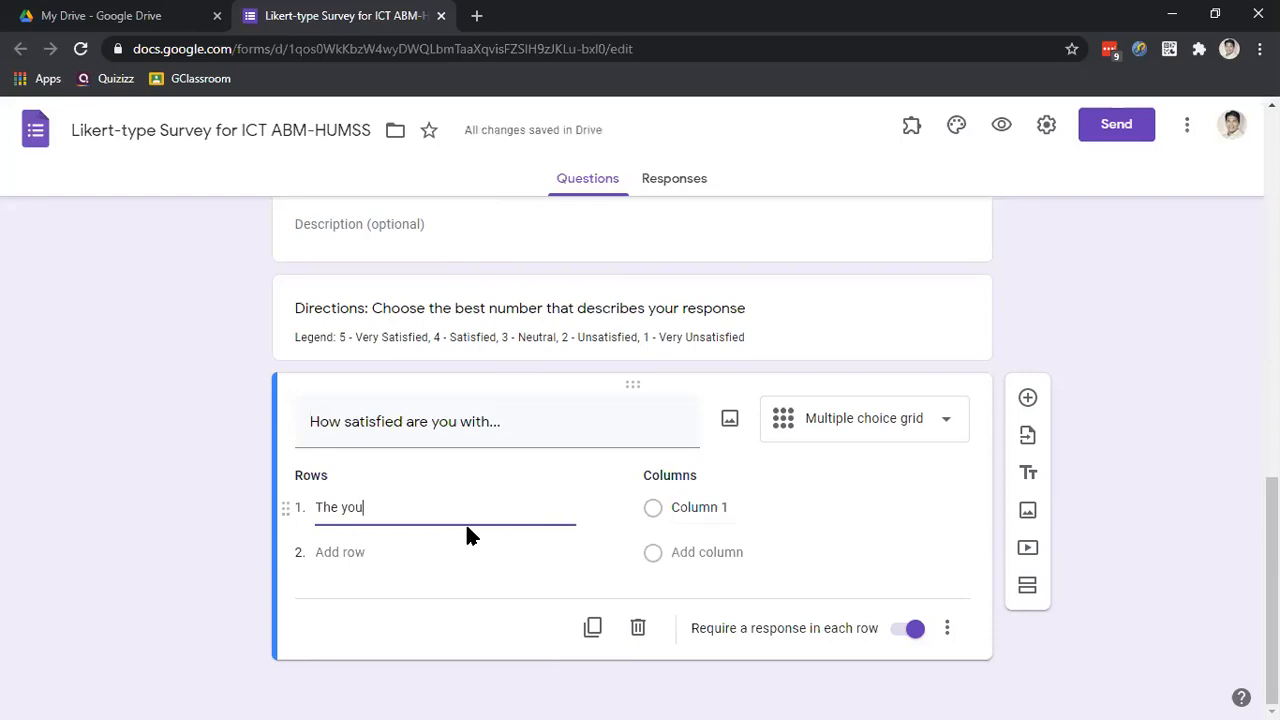
key("BackSpace")
key("BackSpace")
key("BackSpace")
type("purchase")
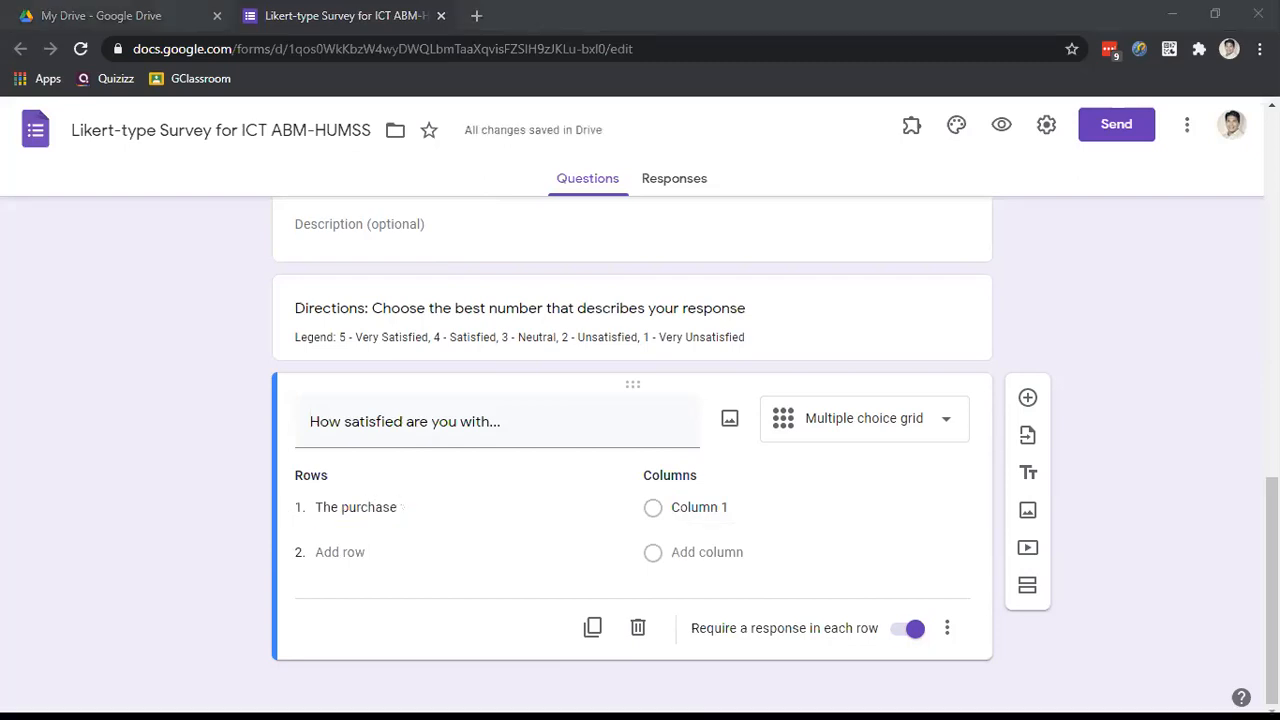
left_click(434, 497)
type("you made")
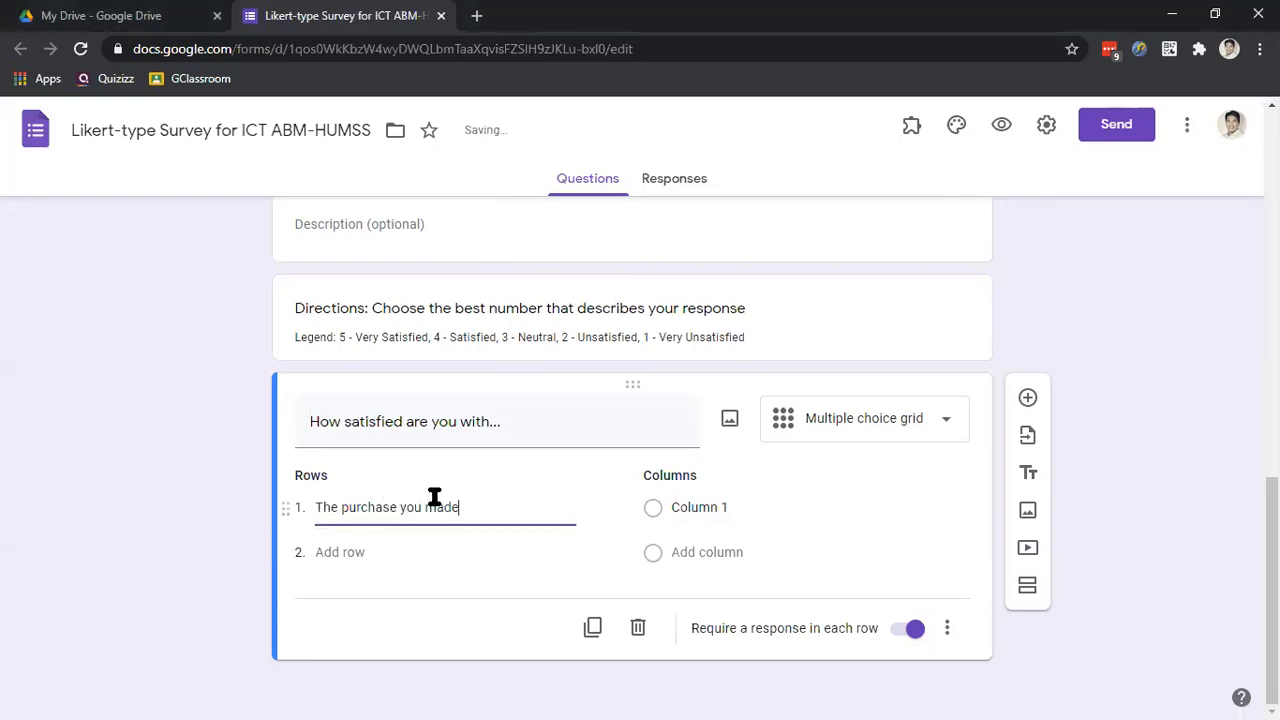
type(" for a product/service")
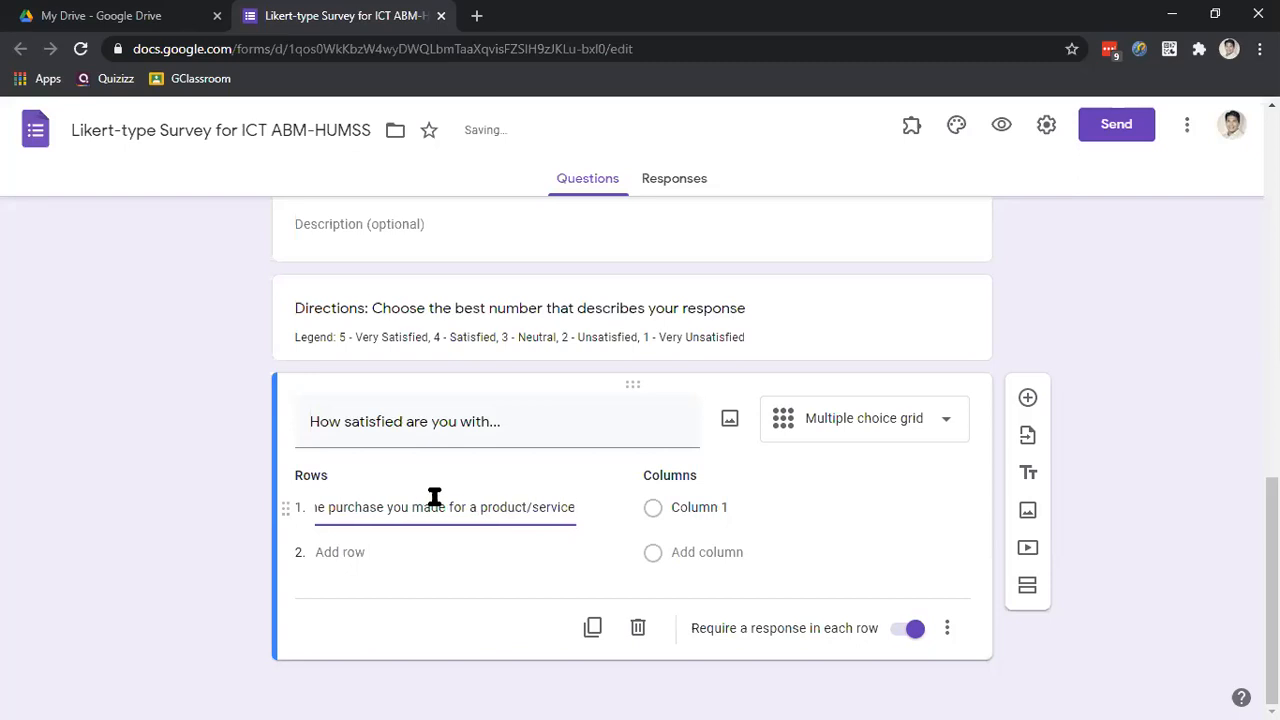
left_click(446, 558)
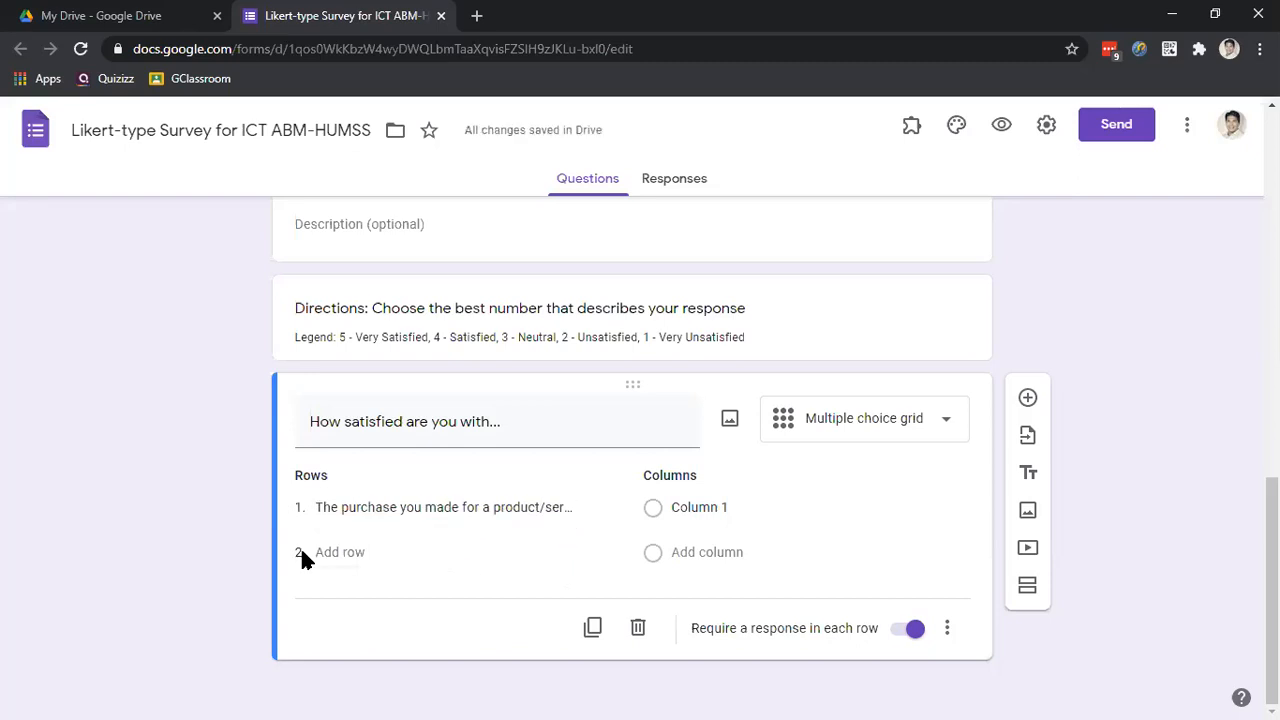
- Add a second row to the satisfaction grid named "The product/service you received"
left_click(331, 551)
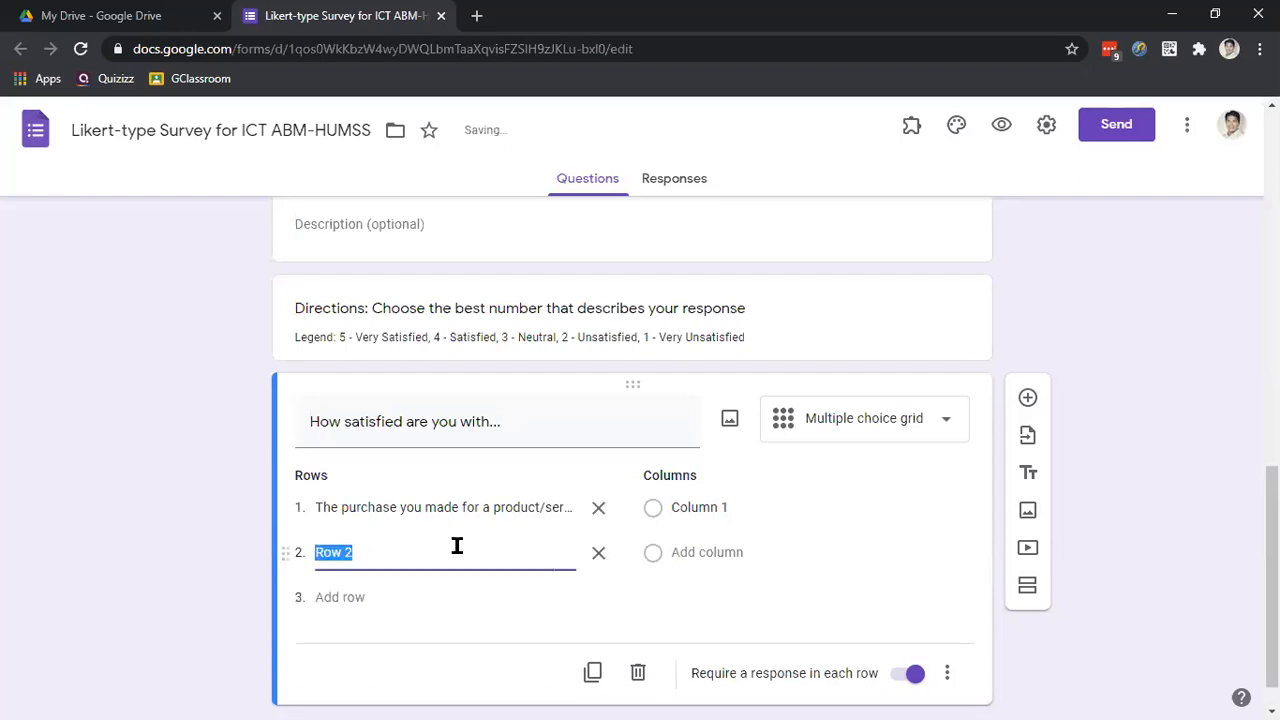
type("the sa")
key("BackSpace")
key("BackSpace")
key("BackSpace")
key("BackSpace")
key("BackSpace")
key("BackSpace")
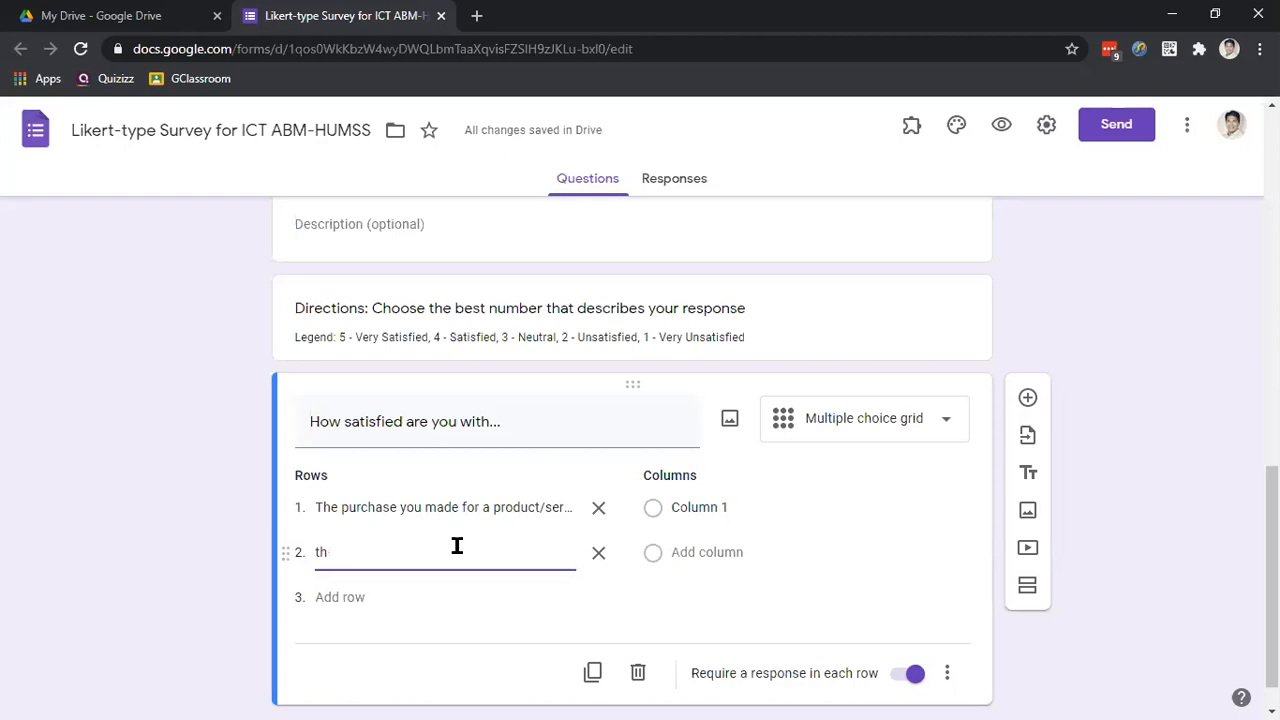
type("The produce")
key("BackSpace")
type("t ")
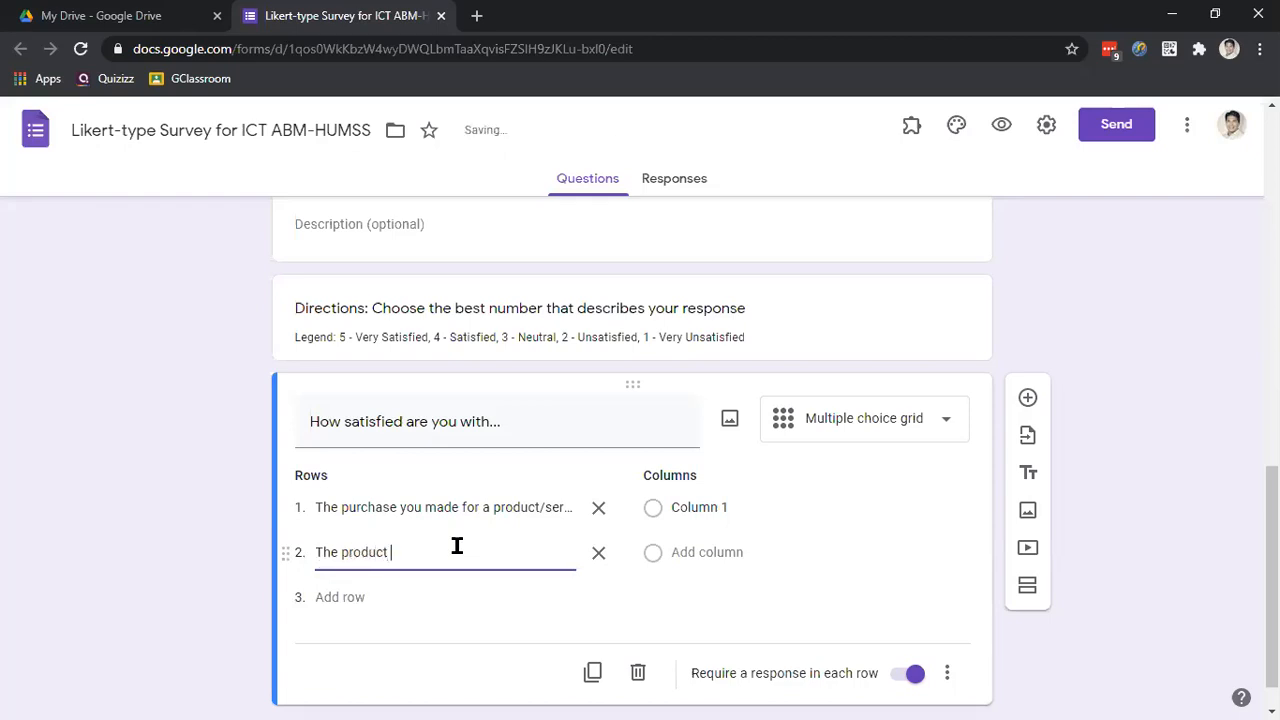
type("/service")
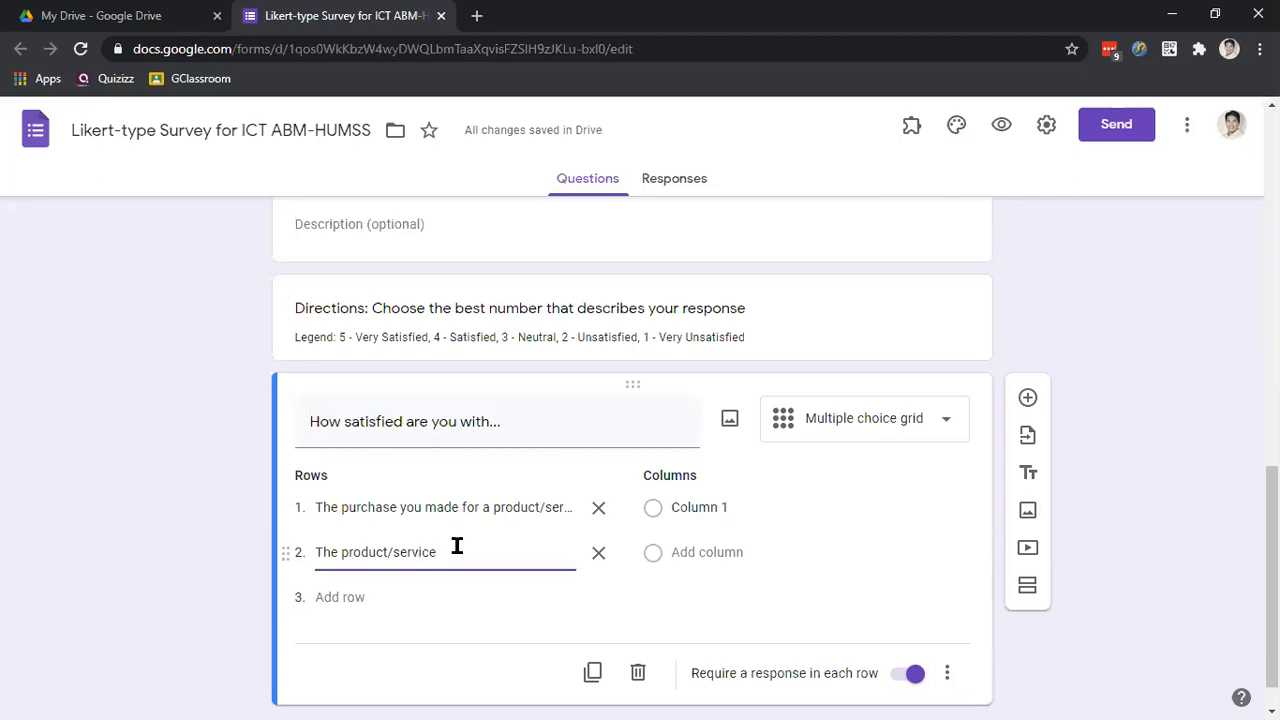
type("yo")
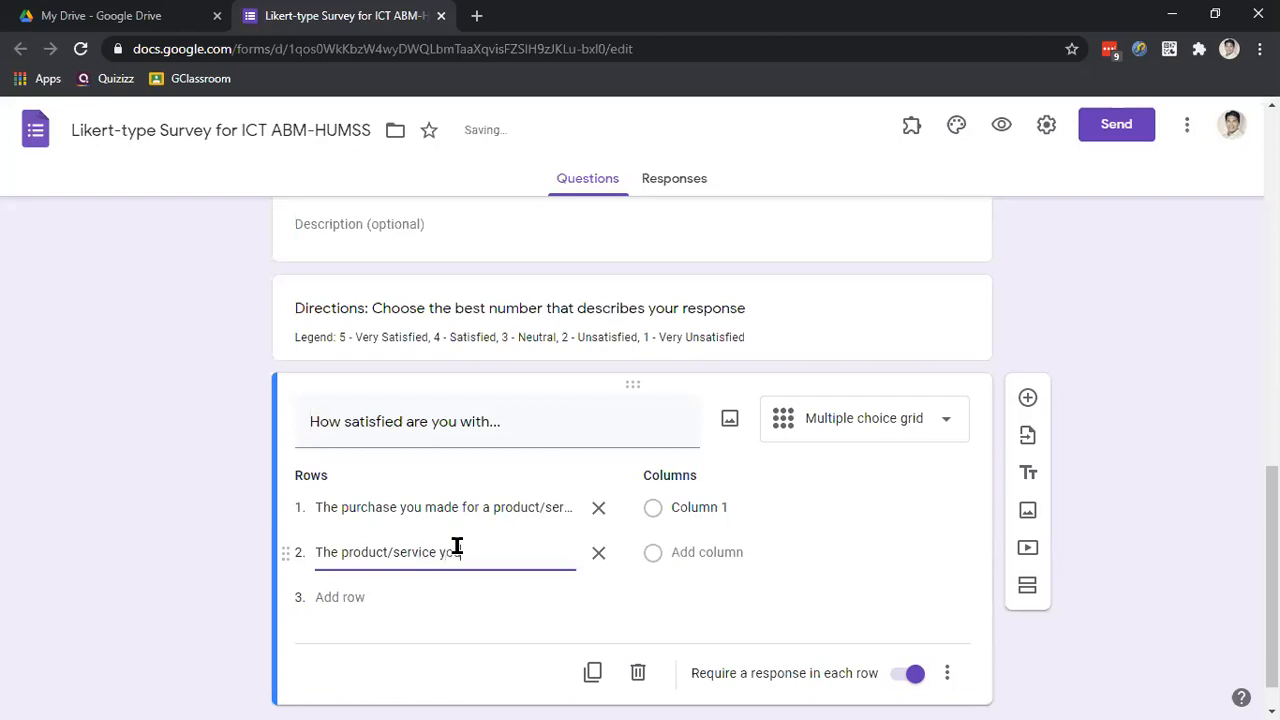
type("u received")
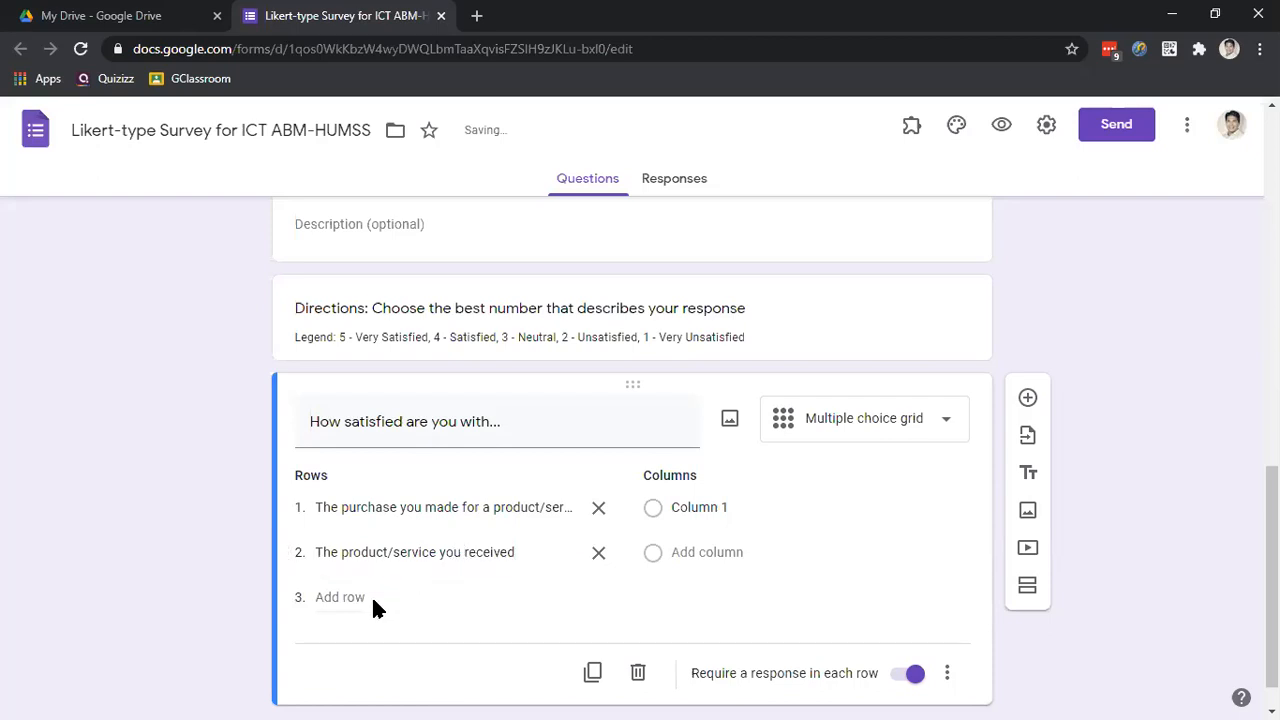
- Add a third row to the satisfaction grid named "Our company overall"
left_click(345, 597)
type("Oou")
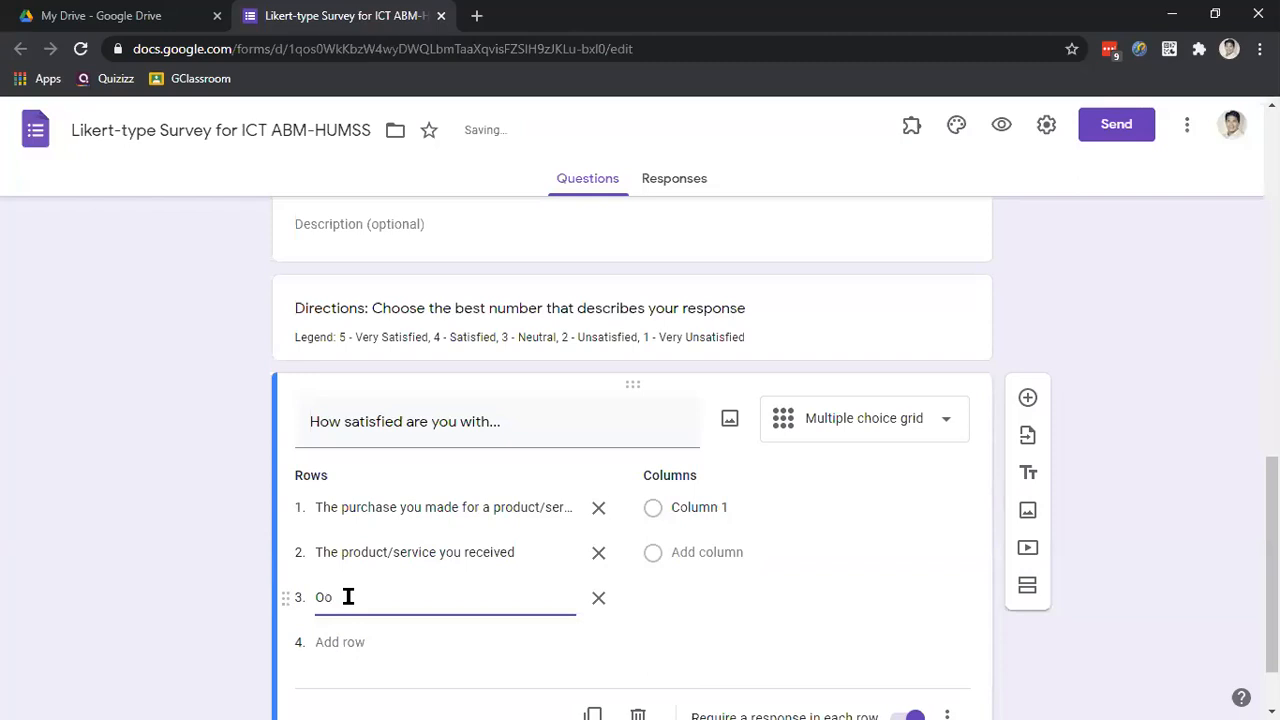
key("BackSpace")
key("BackSpace")
type("u")
type("r cu")
type("mpany overall")
- Name the satisfaction grid's columns 5, 4, 3, 2 and 1, and duplicate the completed question
left_click(697, 508)
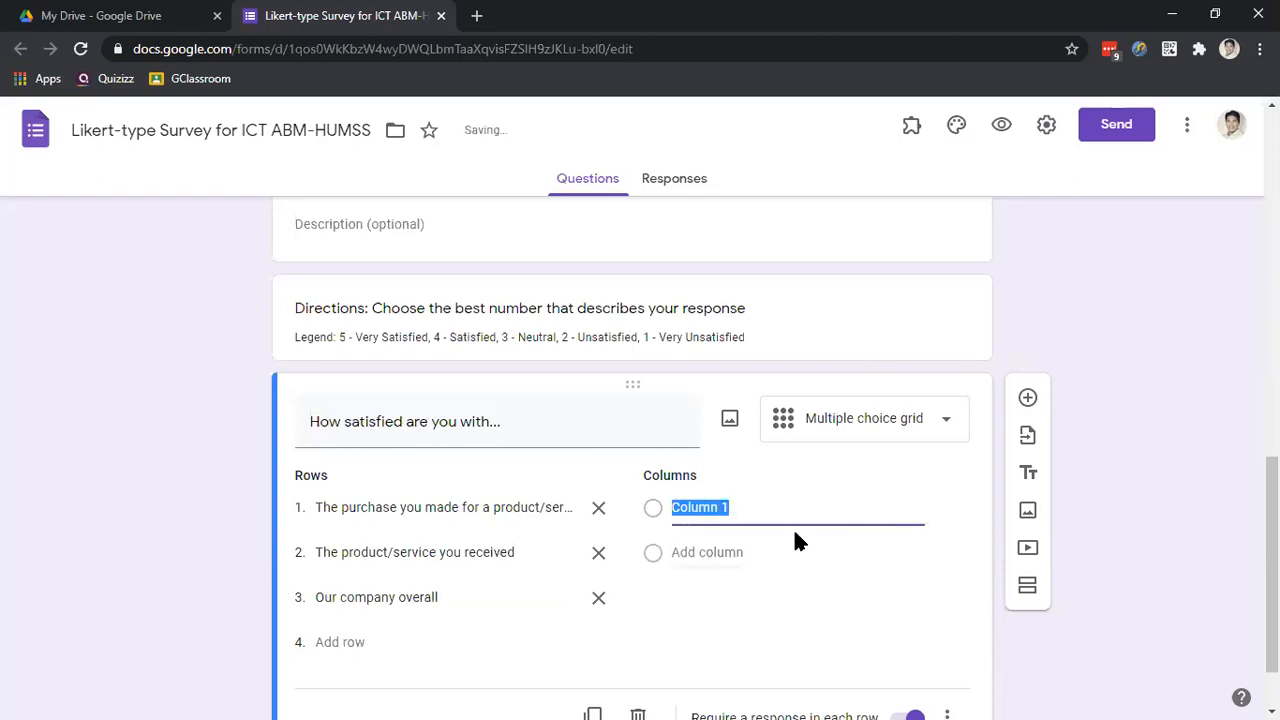
scroll(795, 540, "down", 1)
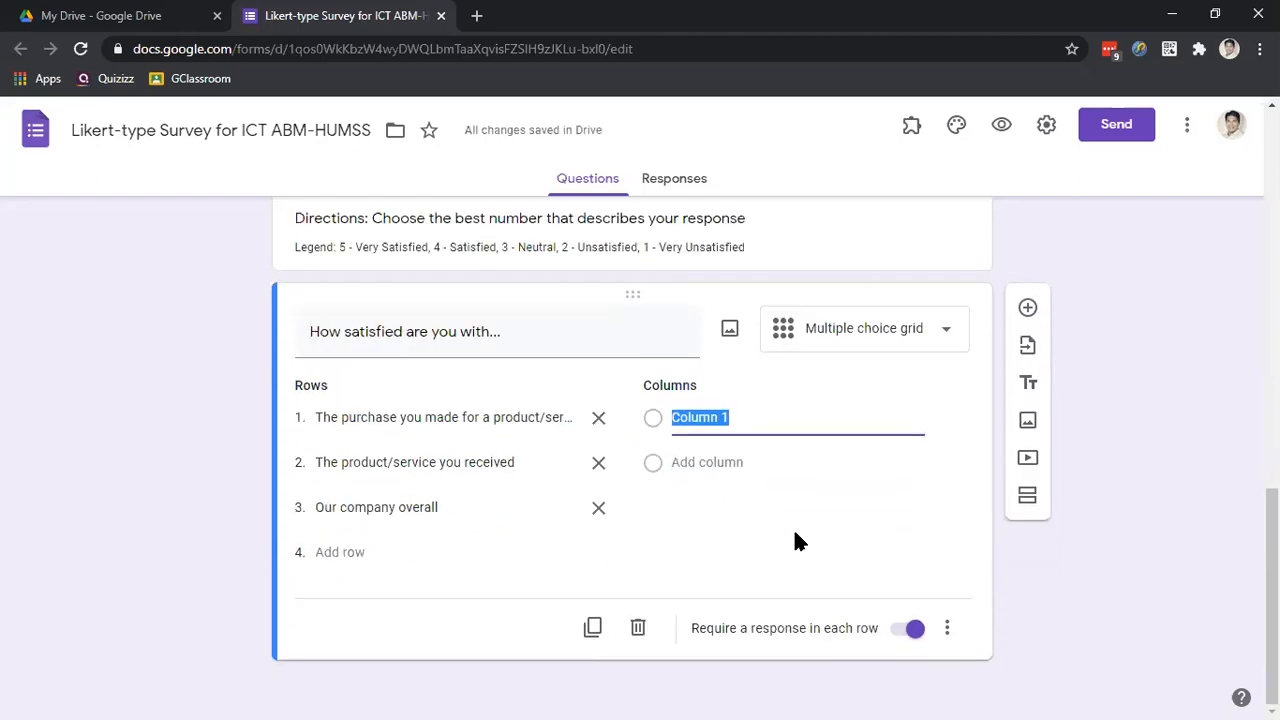
type("5")
key("Return")
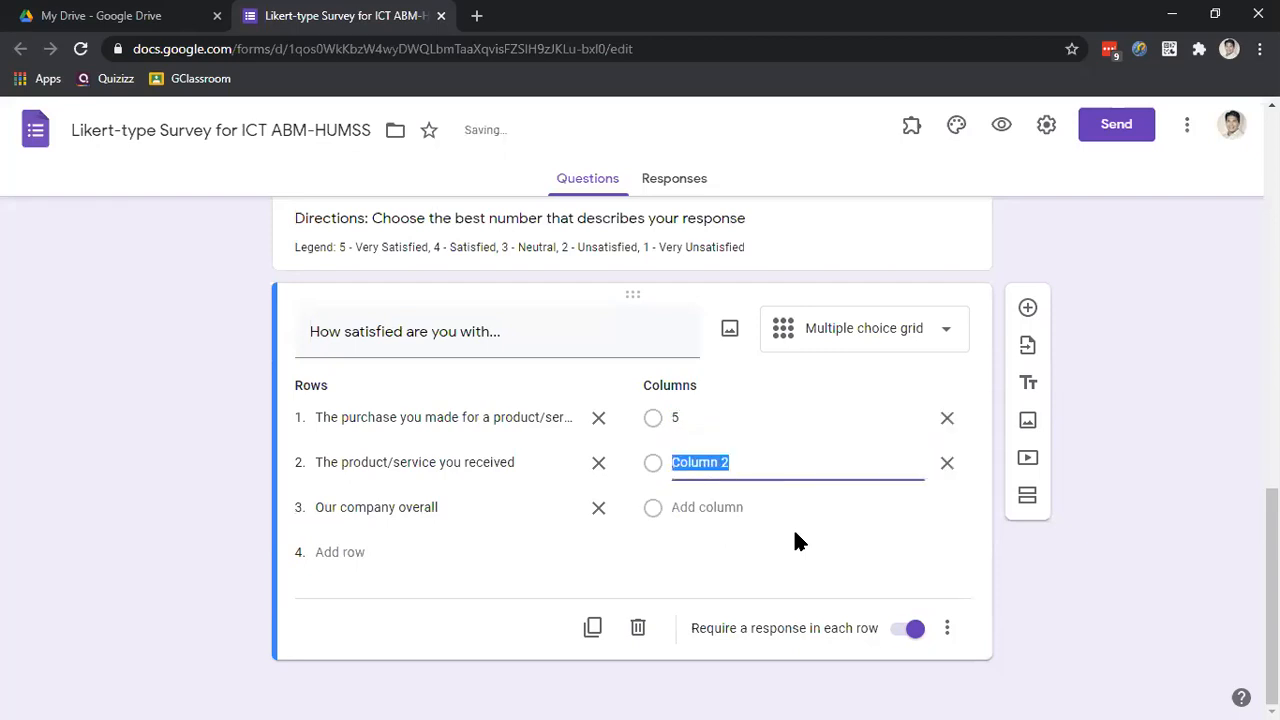
type("4")
key("Return")
type("3")
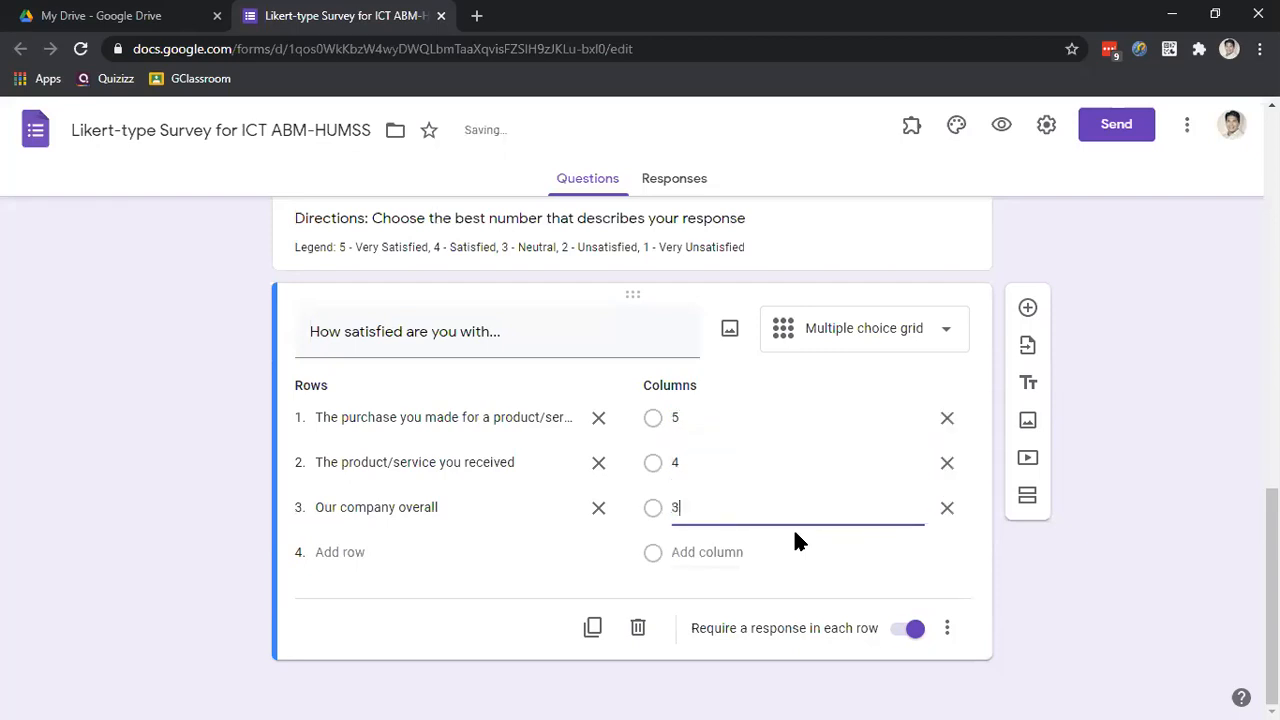
key("Return")
type("2")
key("Return")
type("1")
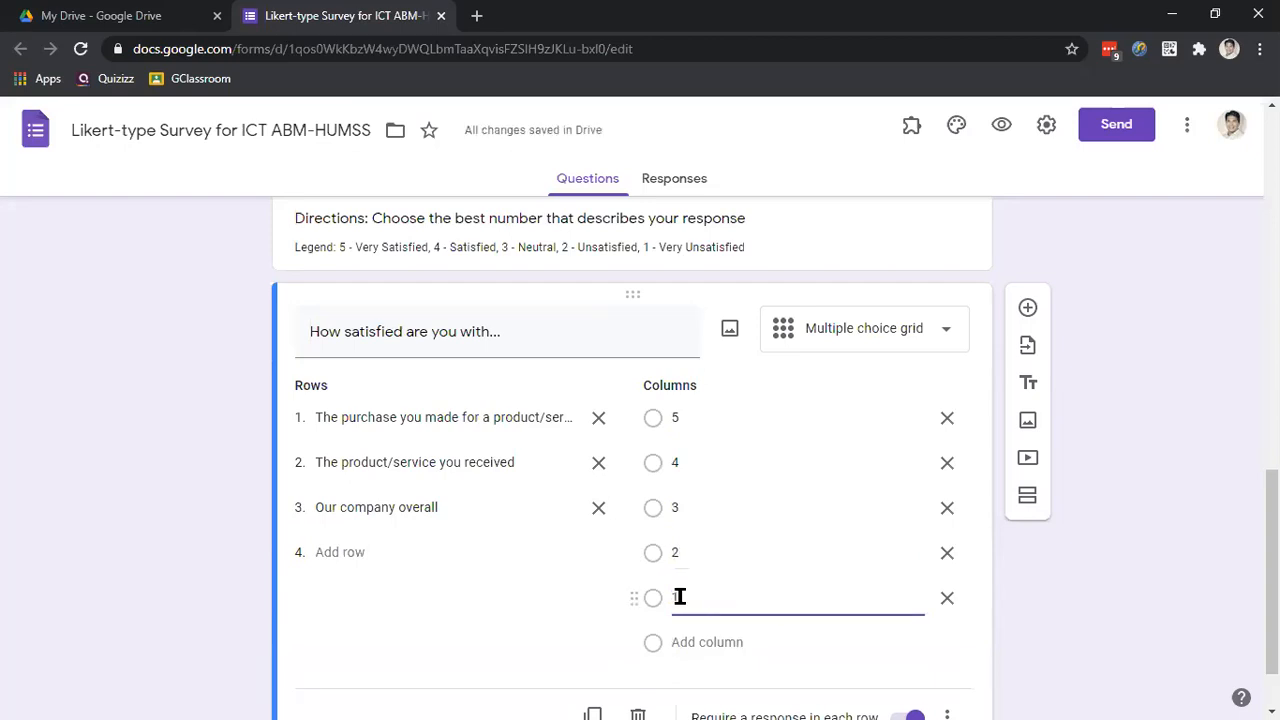
scroll(679, 597, "down", 1)
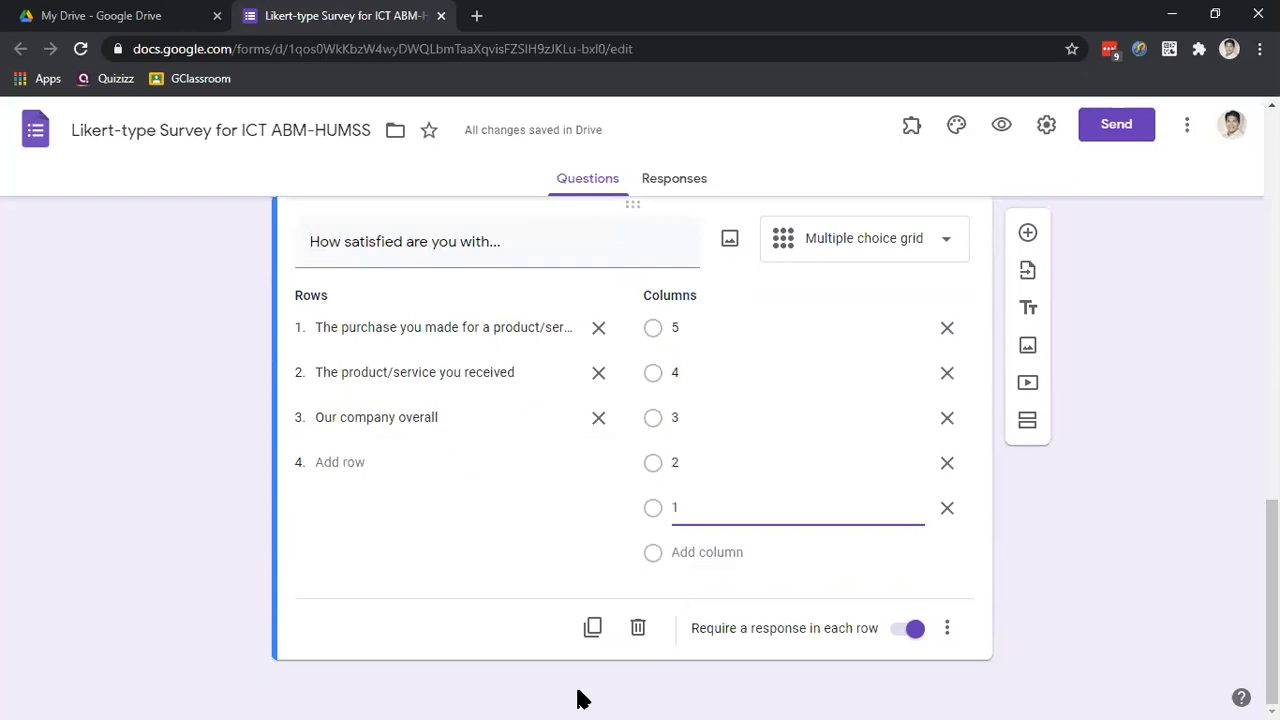
left_click(590, 627)
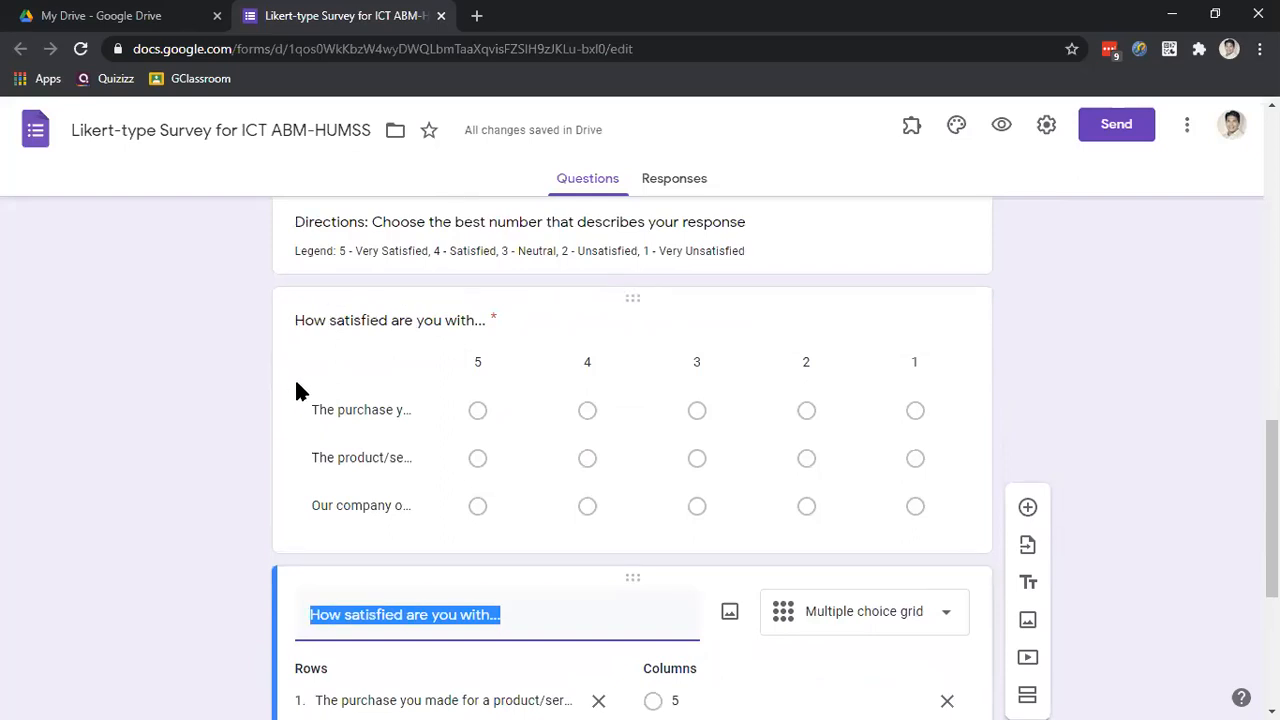
- Preview the form and look through the respondent information questions on its first page
scroll(963, 230, "up", 2)
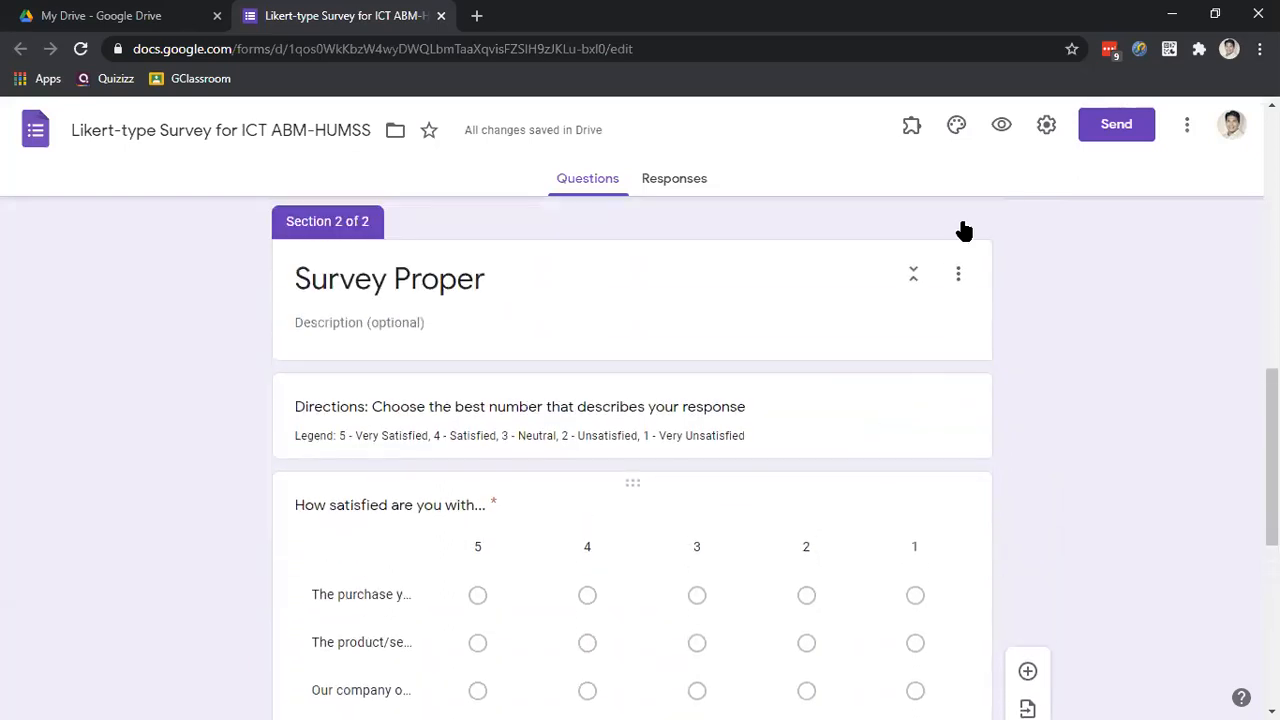
left_click(1000, 125)
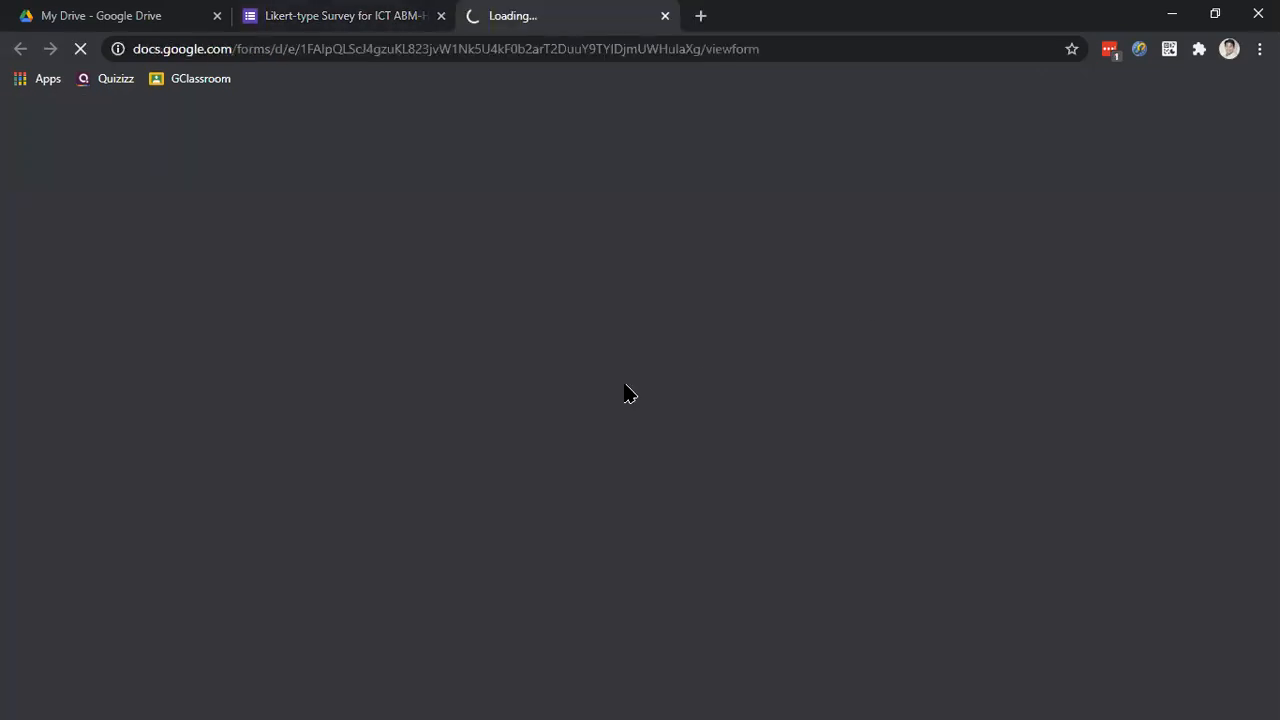
scroll(625, 388, "down", 3)
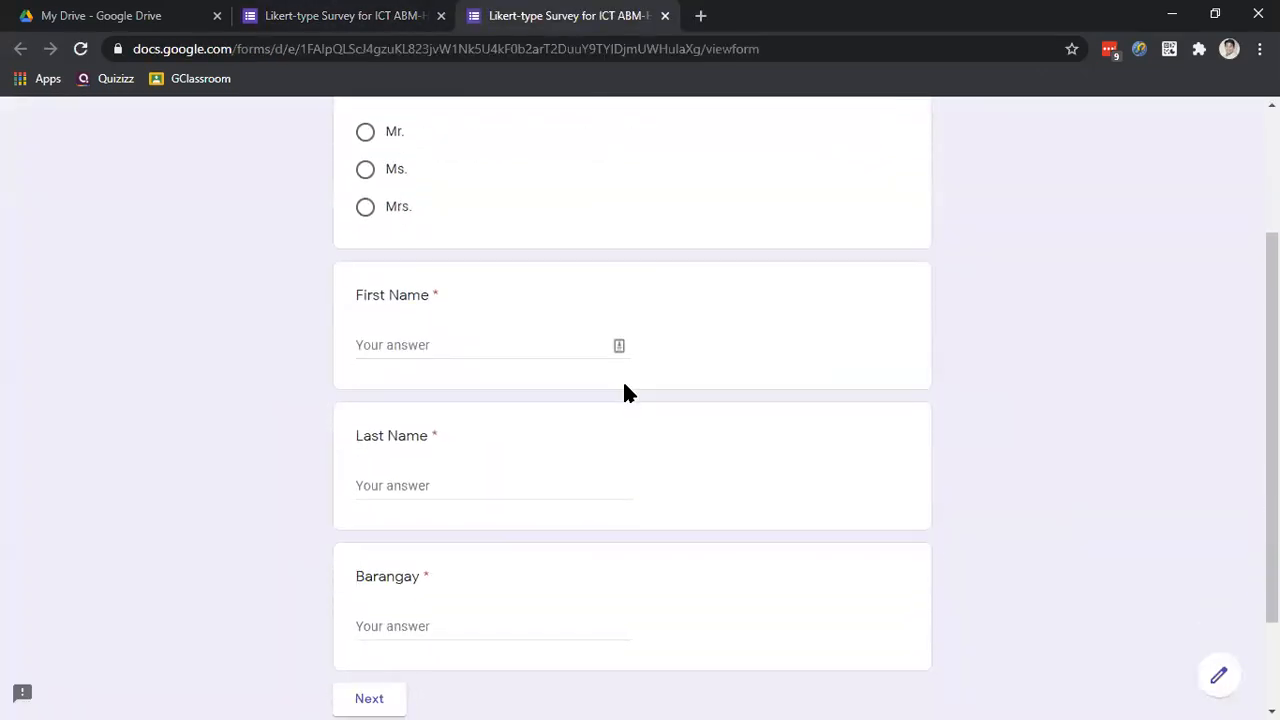
scroll(446, 494, "up", 2)
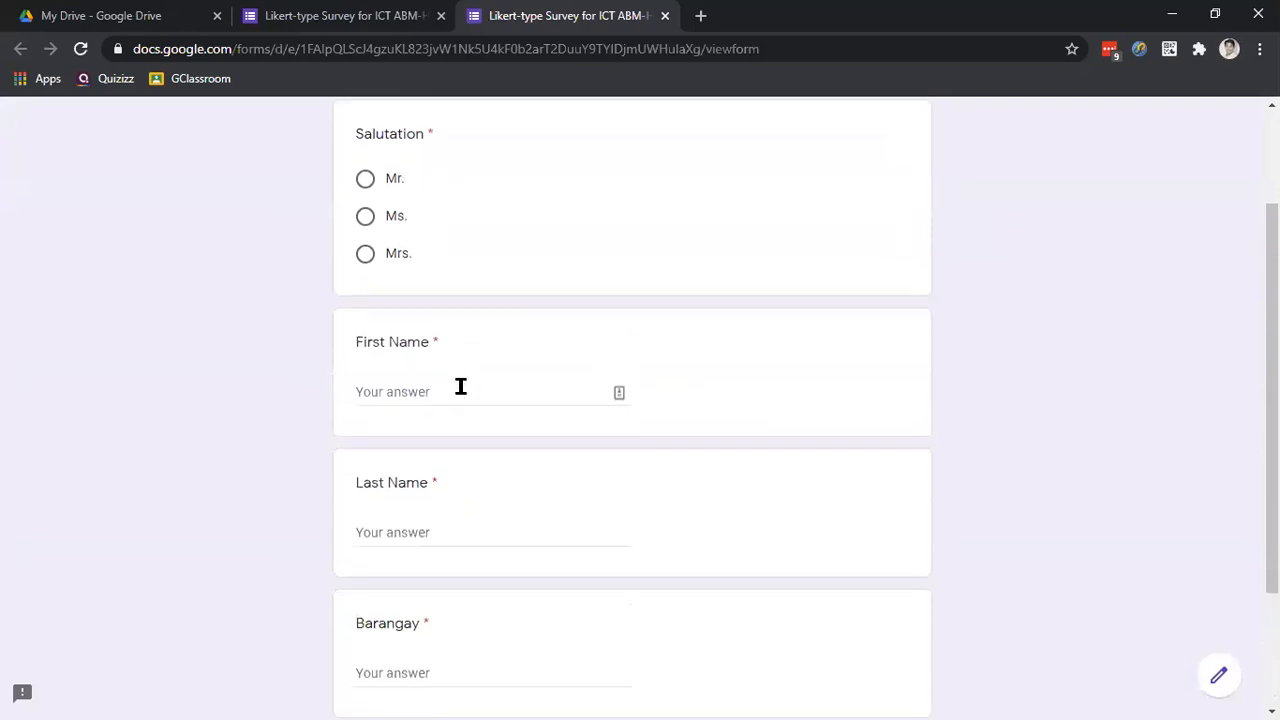
- Return to the form editor and merge the "Survey Proper" section with the section above it
left_click(338, 24)
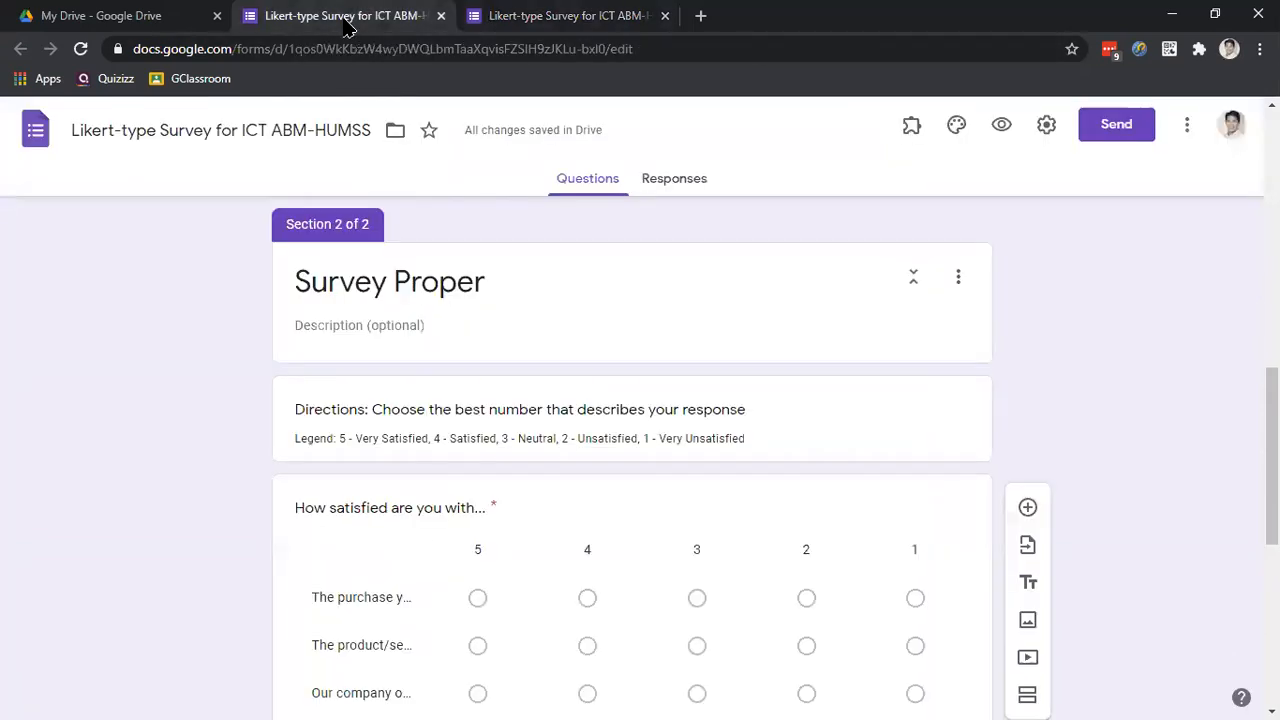
scroll(624, 456, "down", 5)
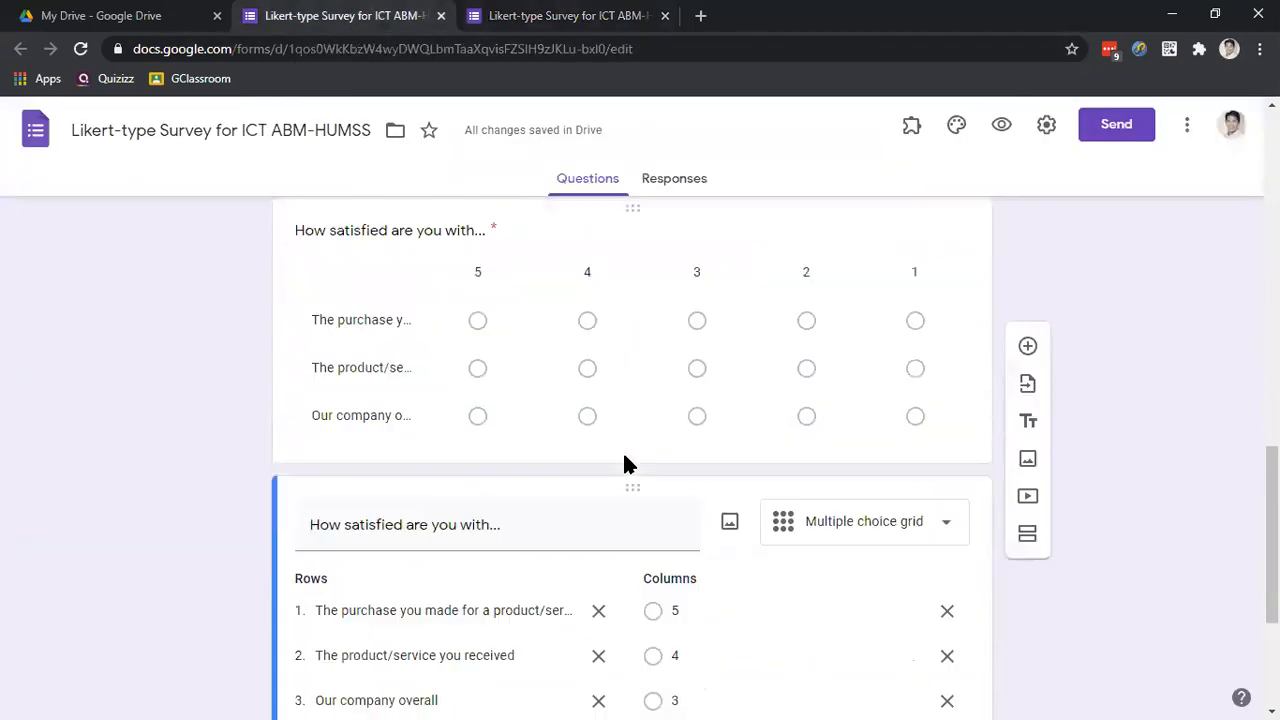
scroll(623, 455, "up", 5)
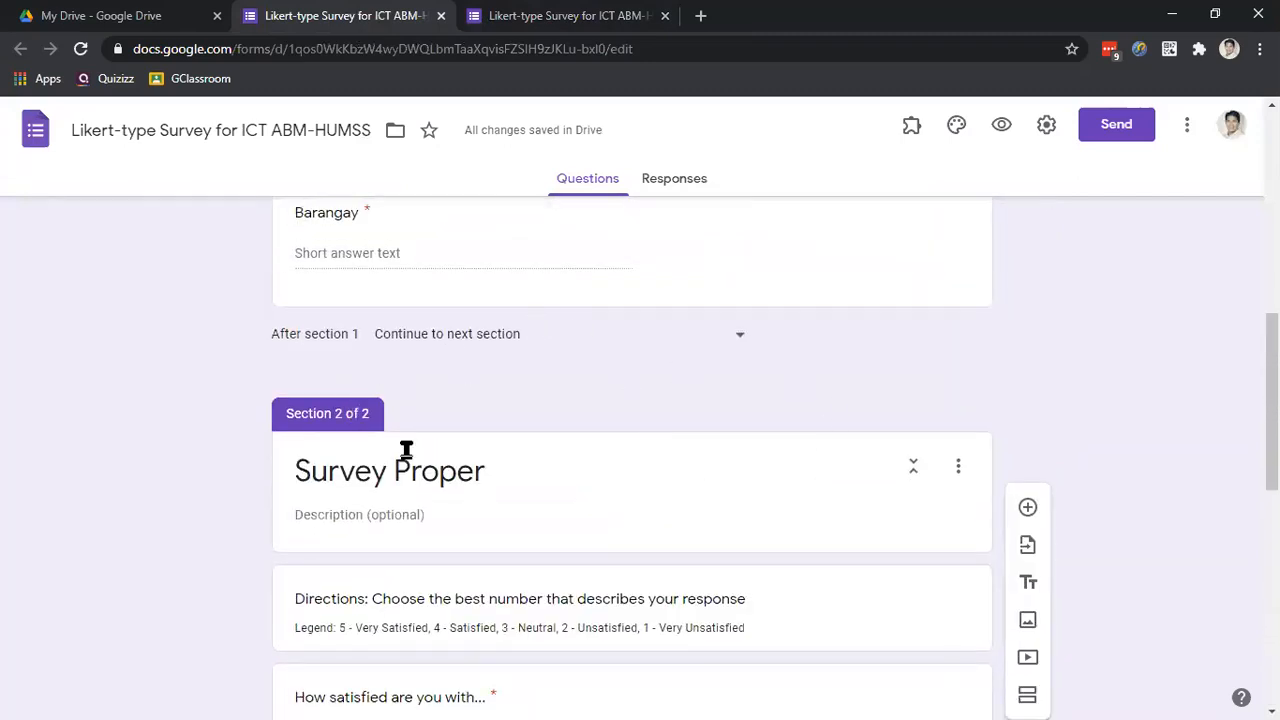
left_click(826, 502)
left_click(958, 466)
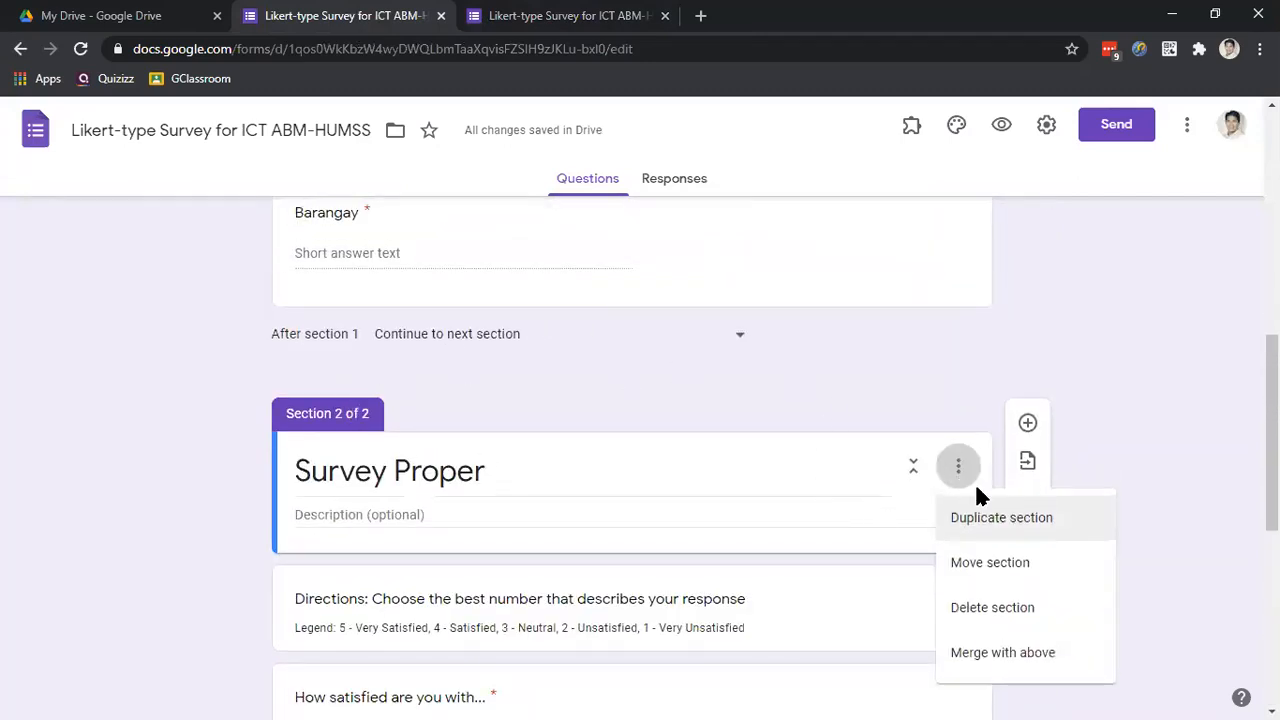
left_click(1045, 661)
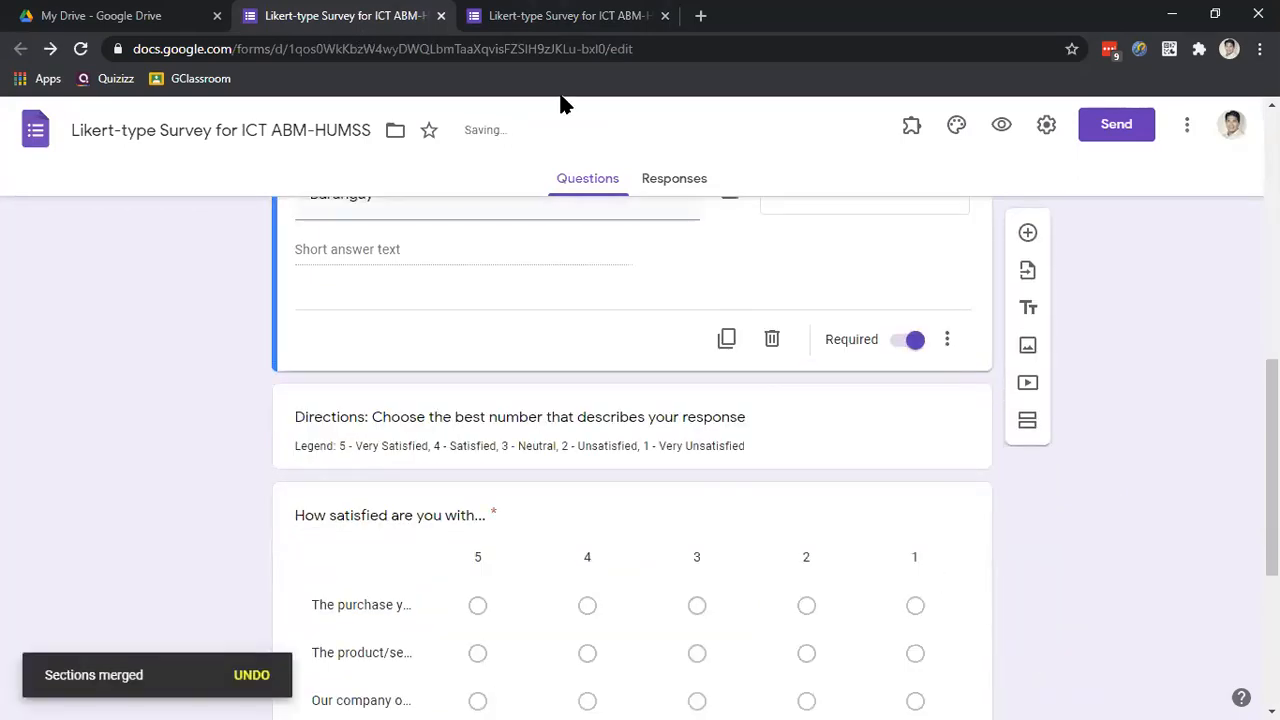
- Reload the form preview and review the directions block and both rating grids through to the end of the form
left_click(593, 24)
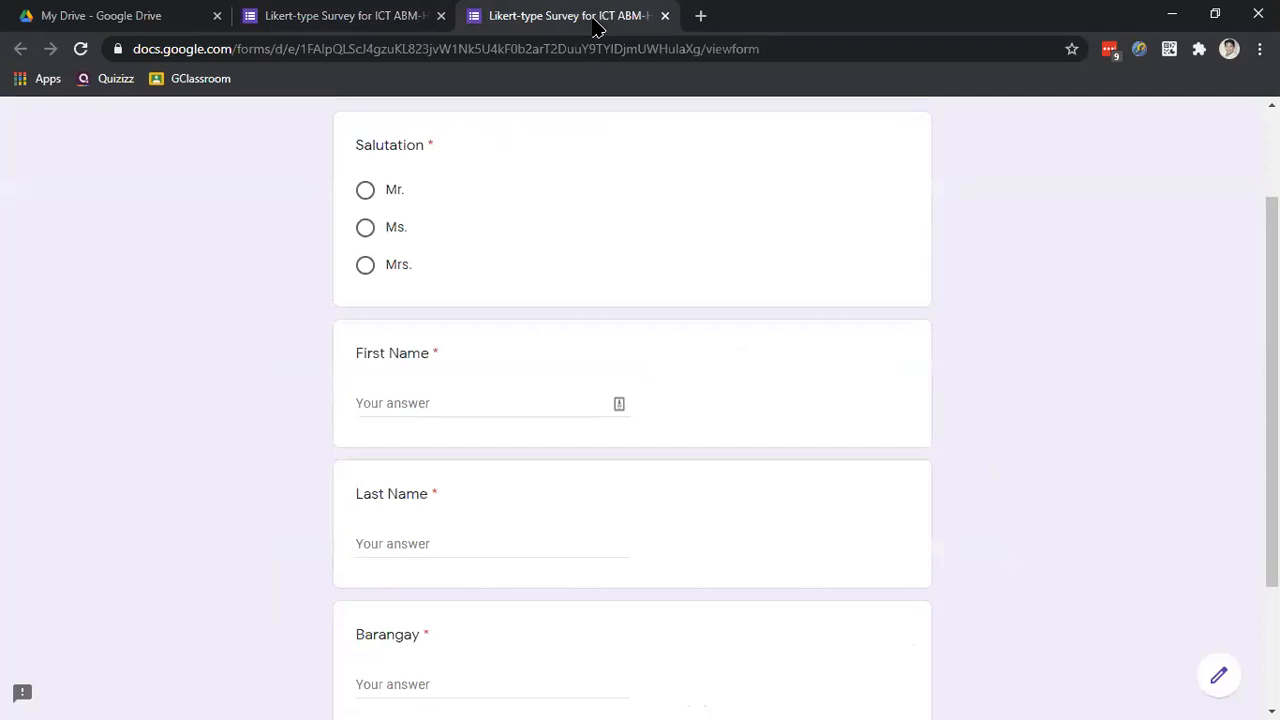
key("F5")
scroll(832, 284, "down", 3)
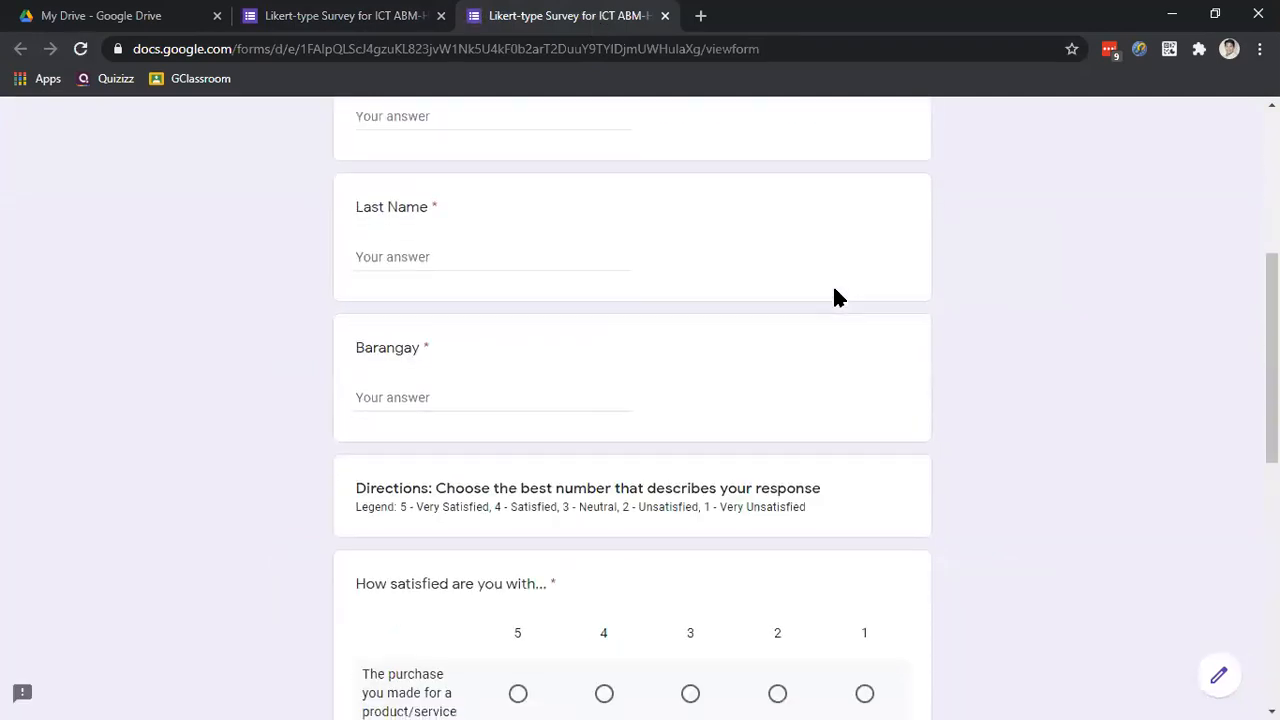
scroll(834, 288, "down", 2)
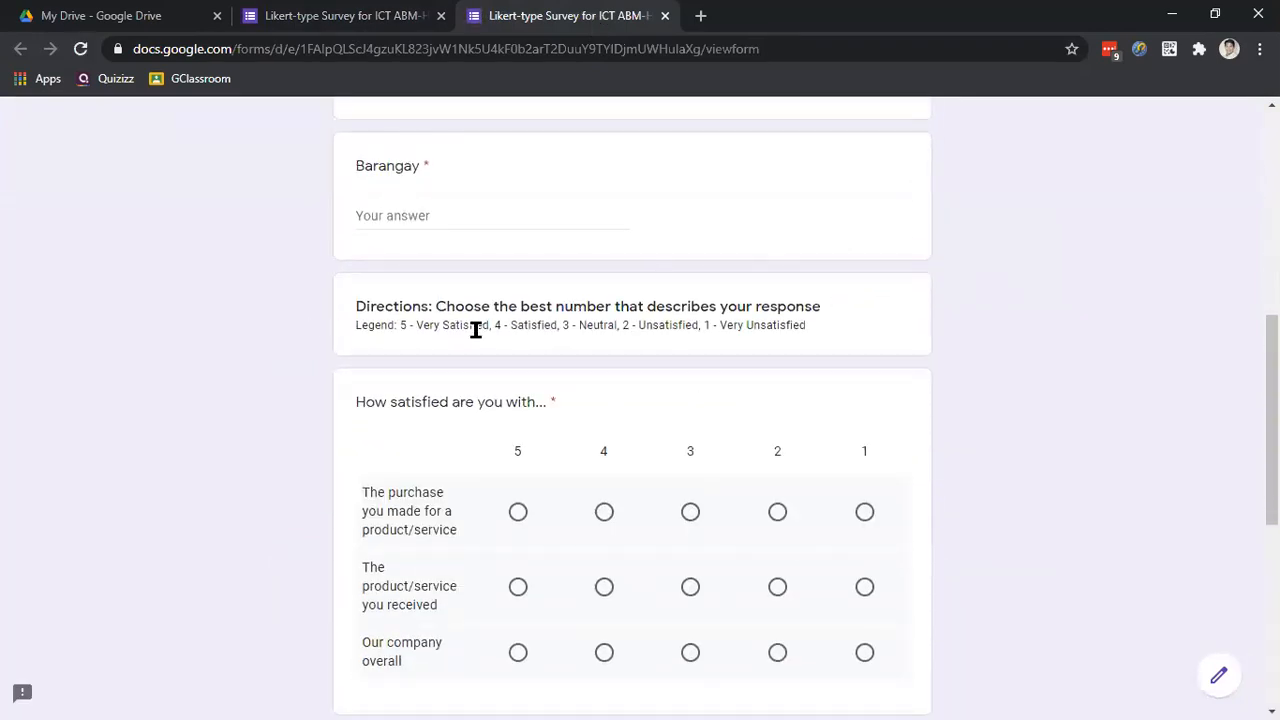
scroll(531, 300, "down", 1)
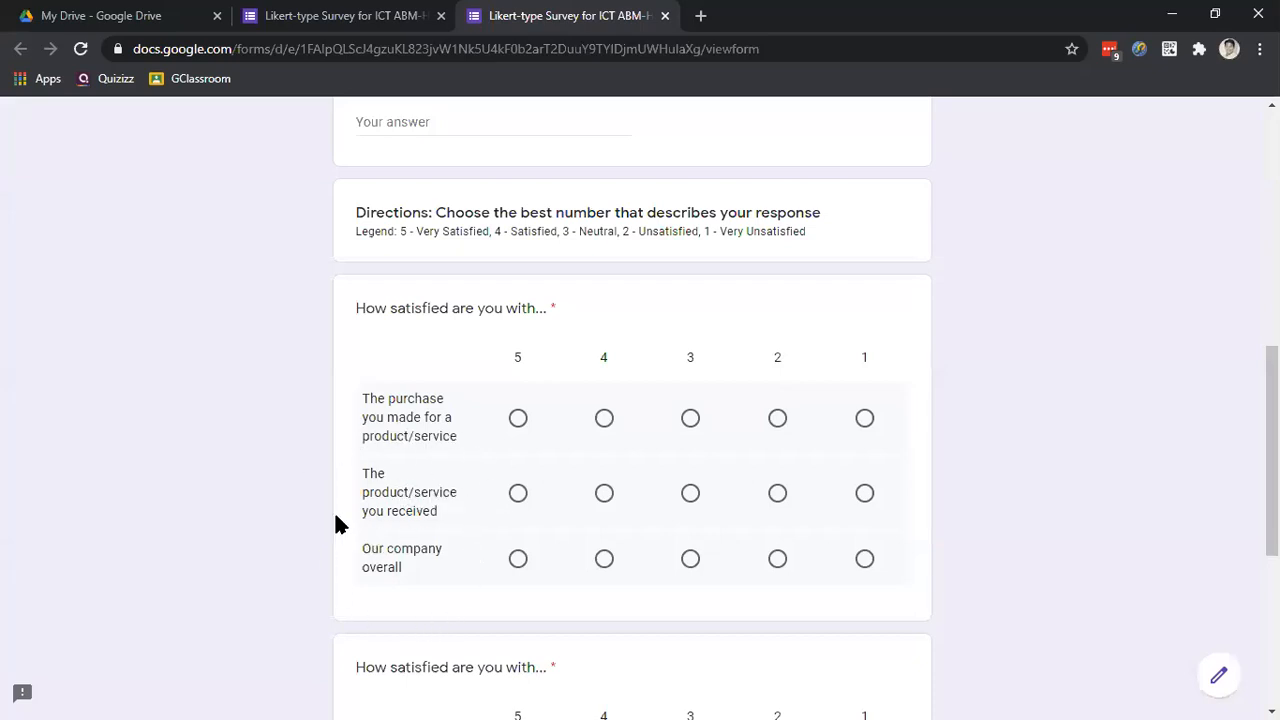
scroll(740, 465, "down", 4)
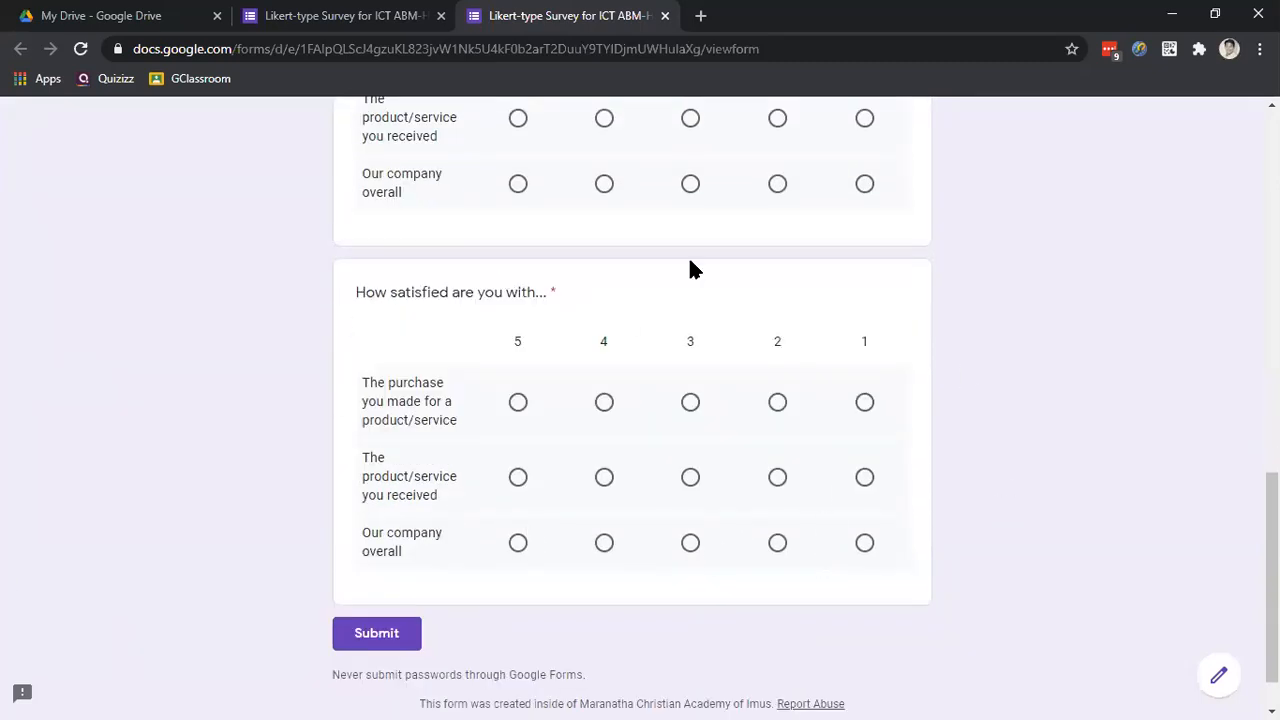
- Back in the form editor, retitle the duplicated grid question "How are you likely to..." and rename its first row "Buy from us again"
left_click(342, 16)
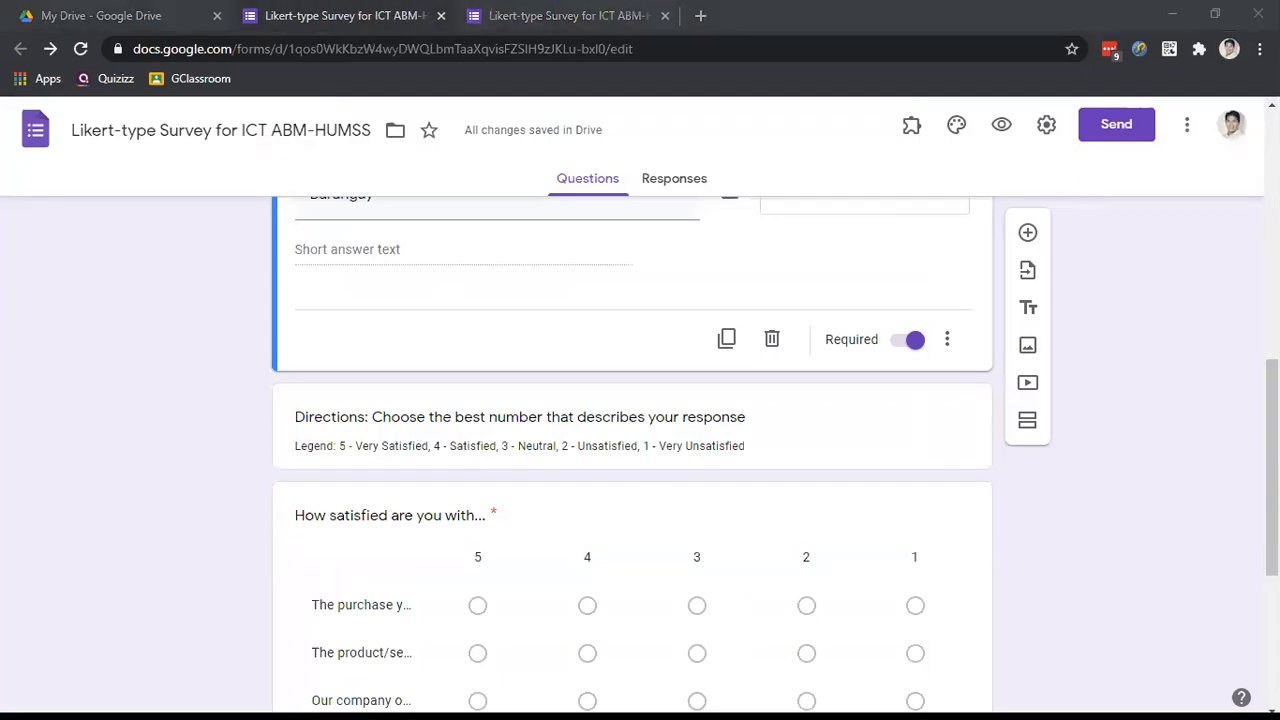
scroll(471, 514, "down", 4)
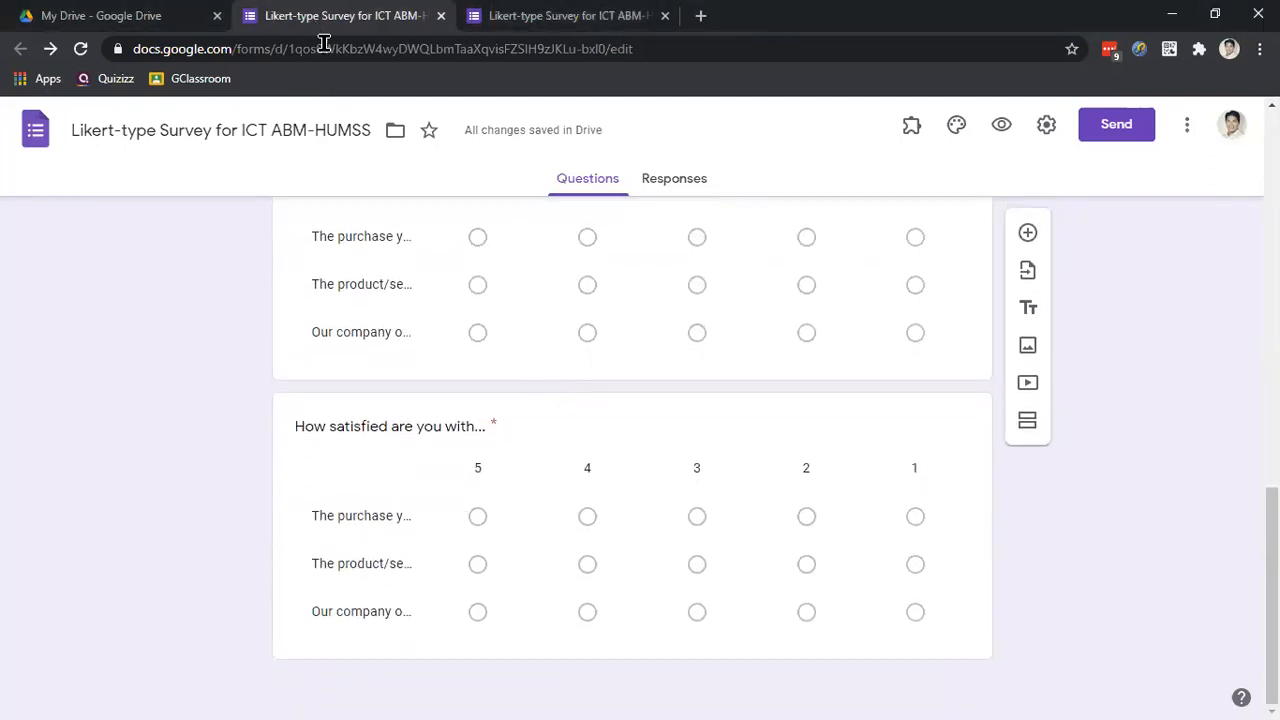
left_click(380, 460)
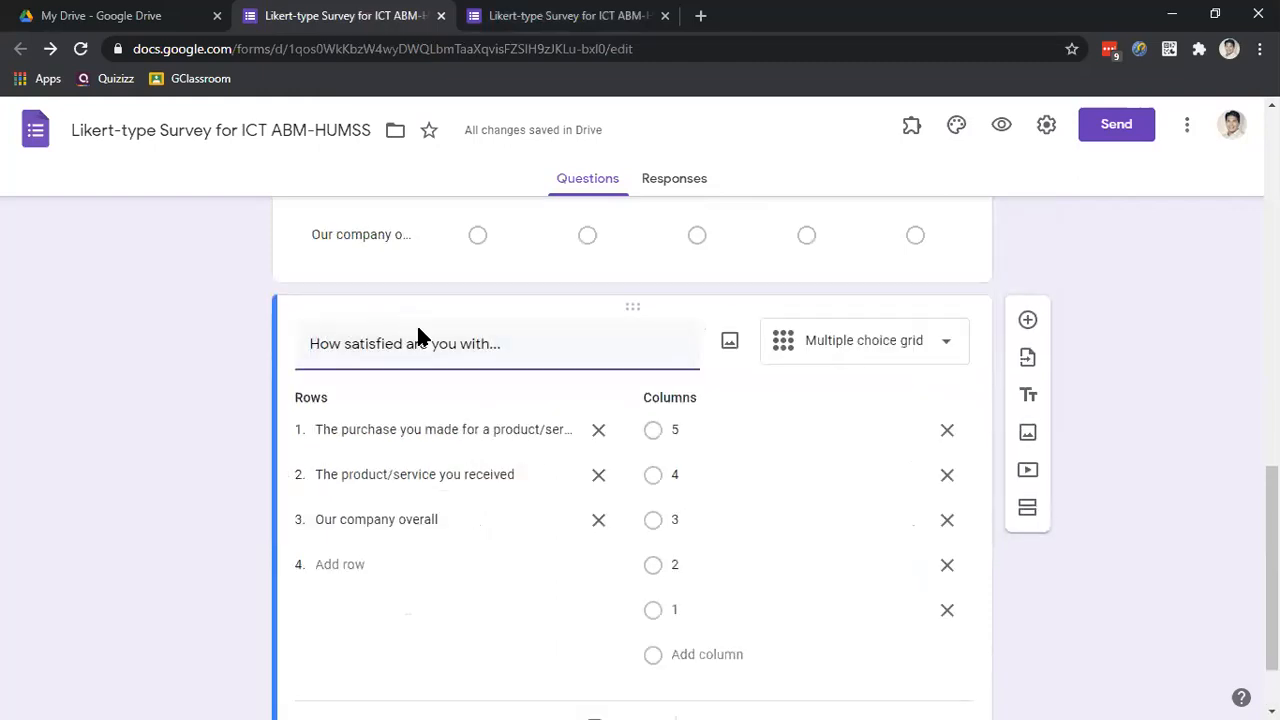
left_click_drag(591, 334, 2, 300)
type("How")
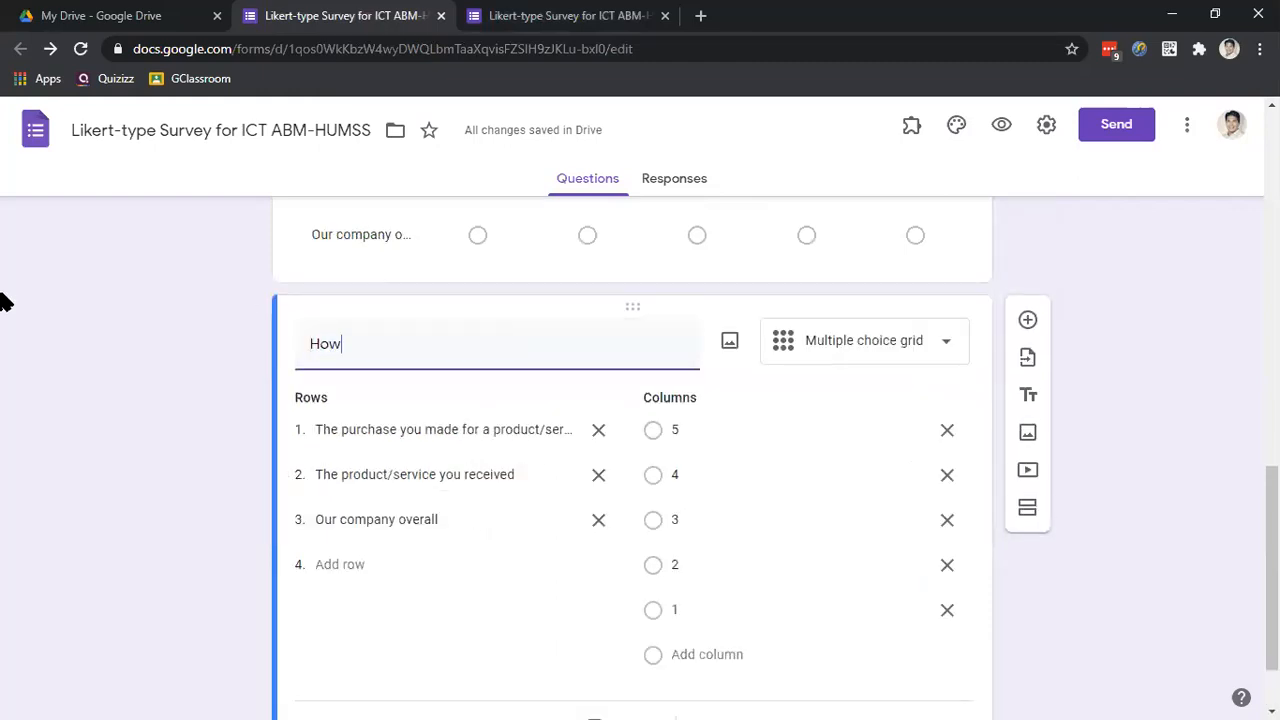
type(" are you likely to...")
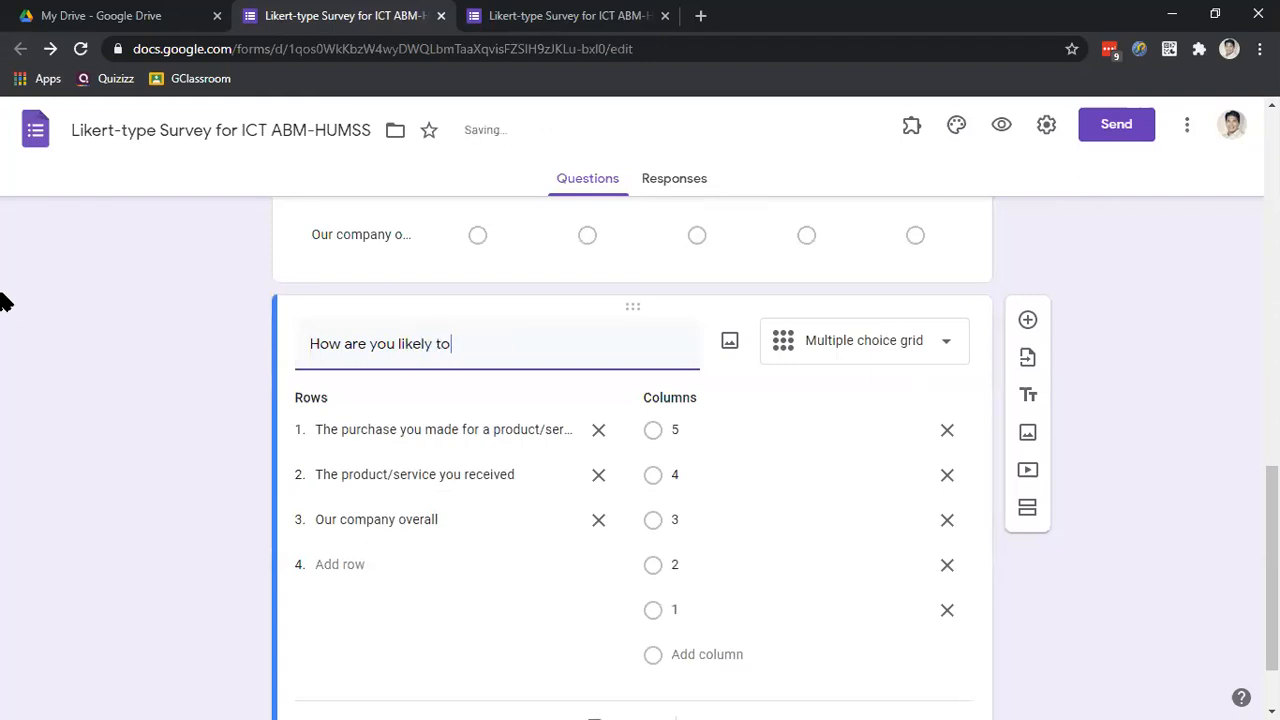
left_click(505, 428)
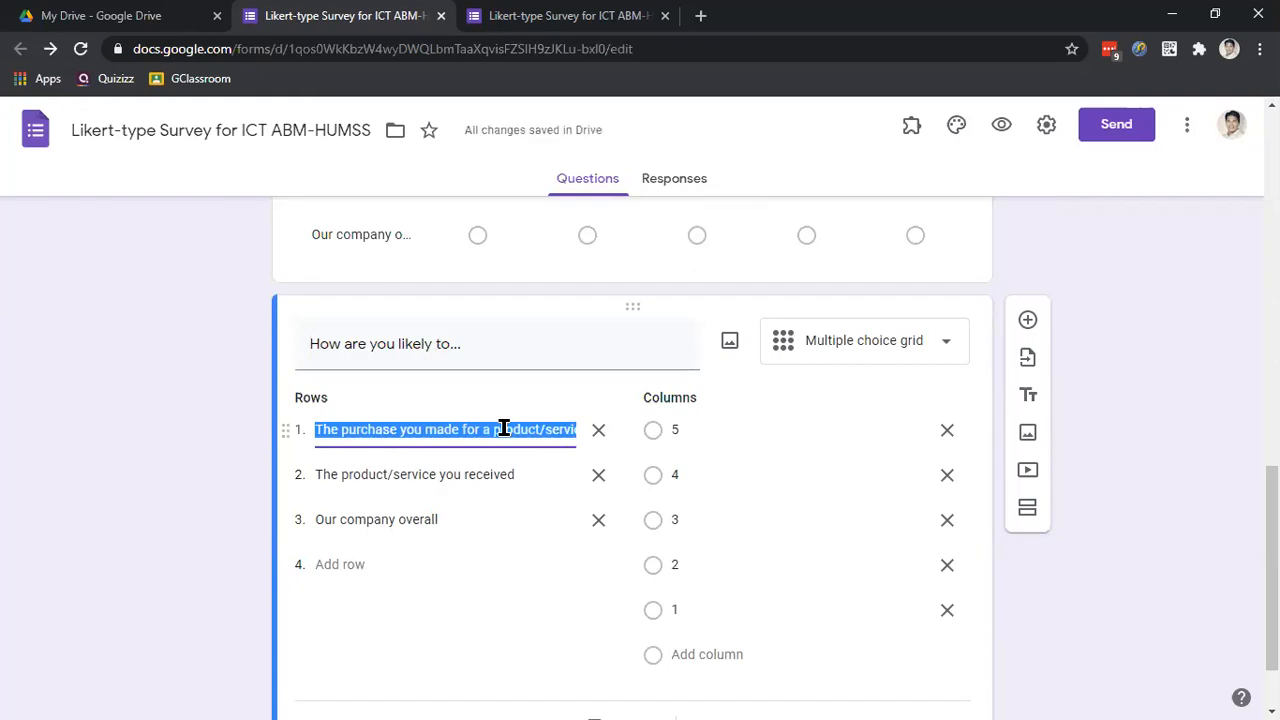
type("Buy from us again")
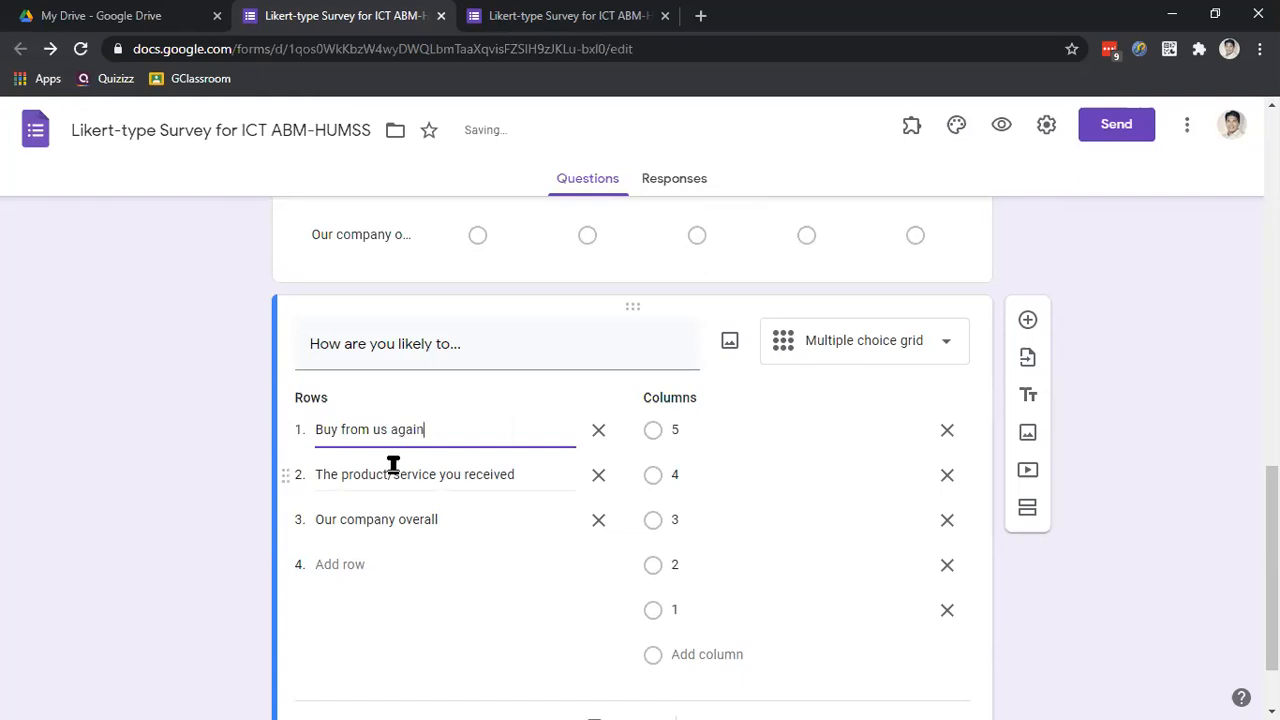
- Rename the second row of the "How are you likely to..." grid "Recommend our product/service to others"
left_click(393, 470)
type("Reco")
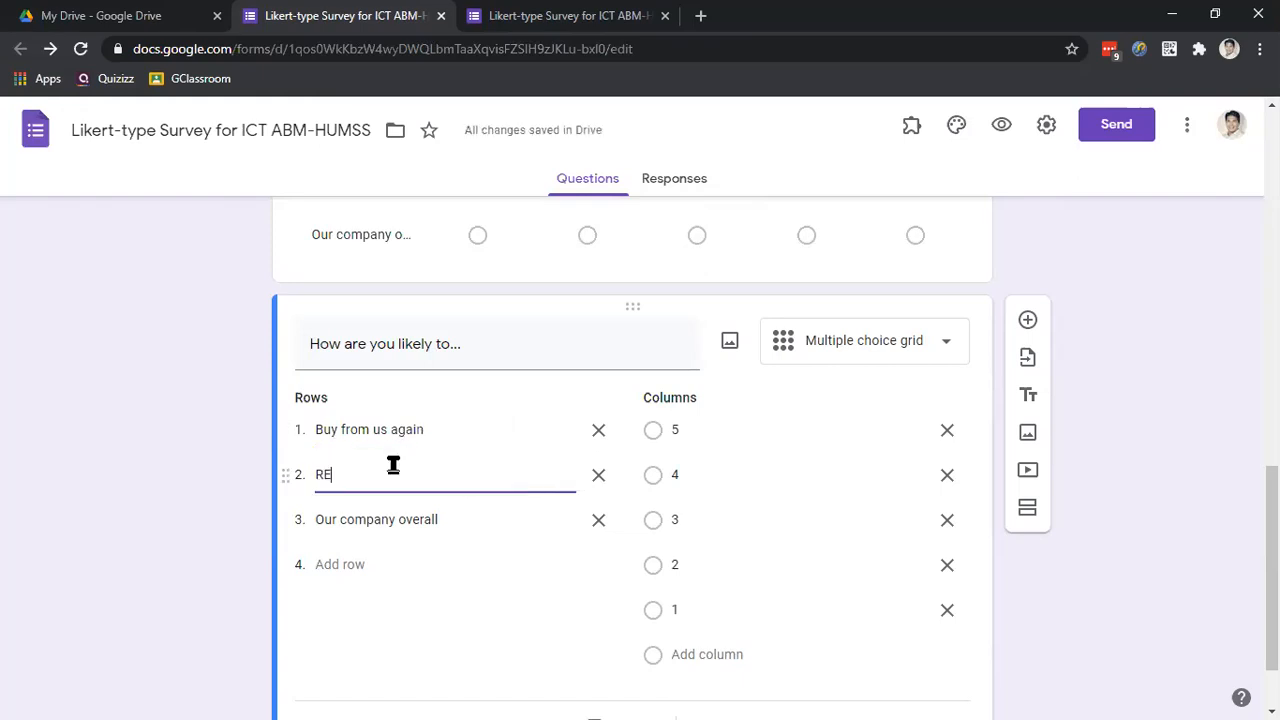
key("BackSpace")
key("BackSpace")
type("commend our product/ser")
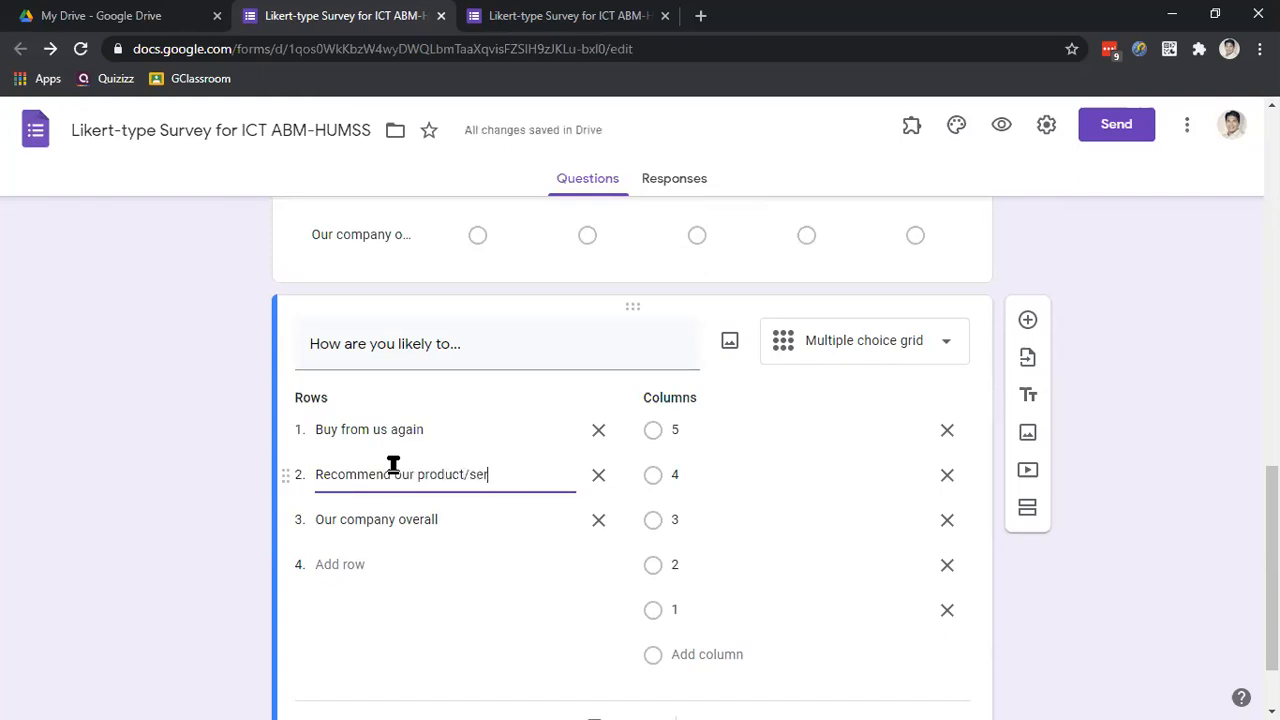
type("vice to others")
- Rename the third row of the likelihood grid "Recommend our company to others" and check the grid against the satisfaction grid above
left_click(463, 519)
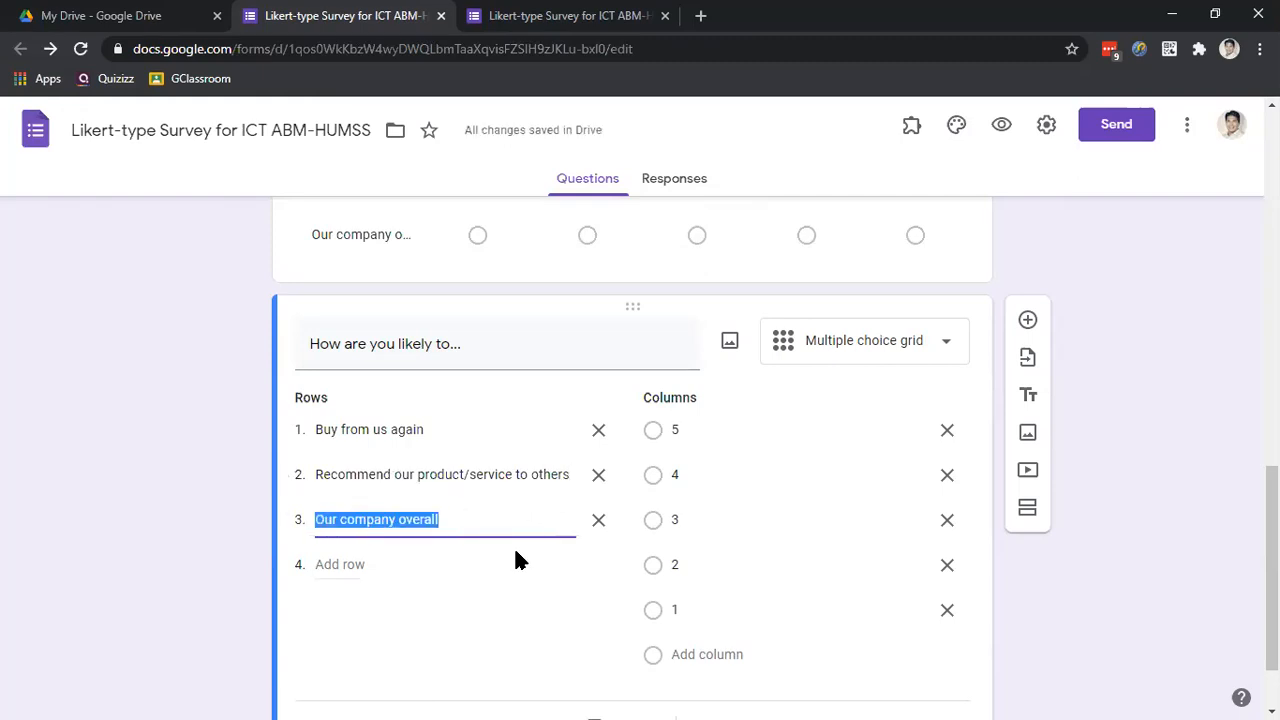
type("Recommend our company")
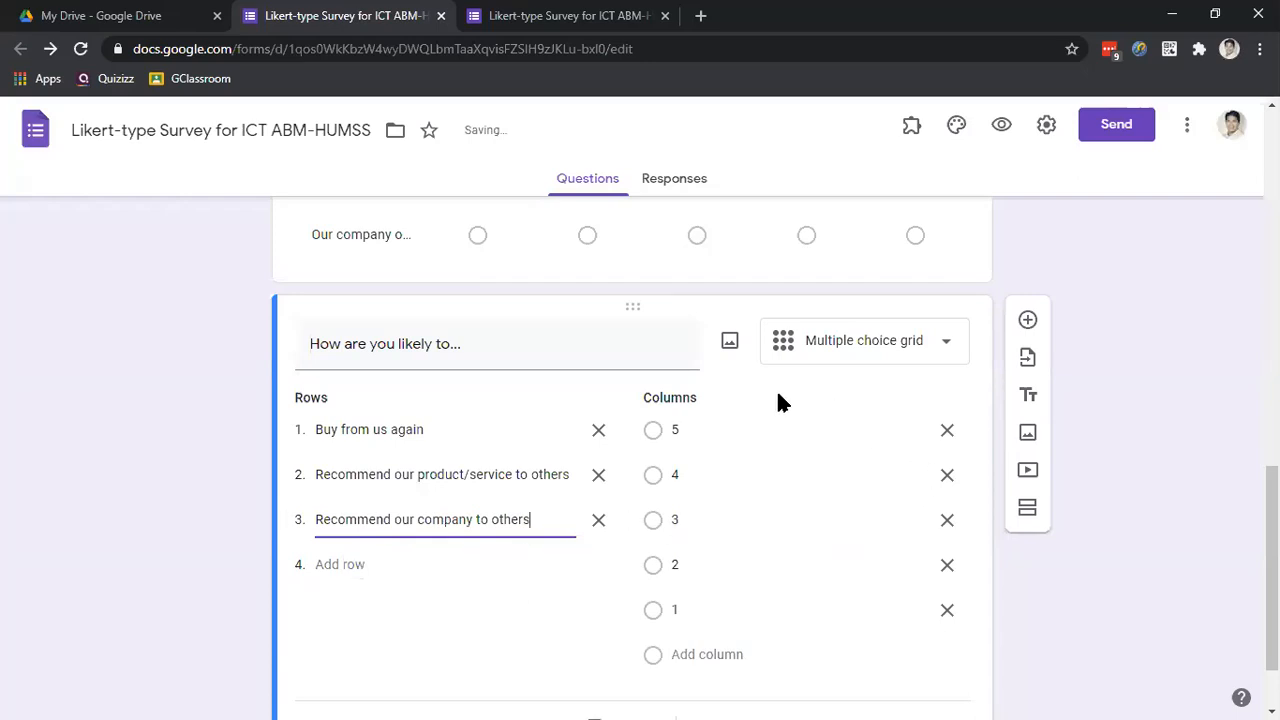
scroll(829, 517, "up", 2)
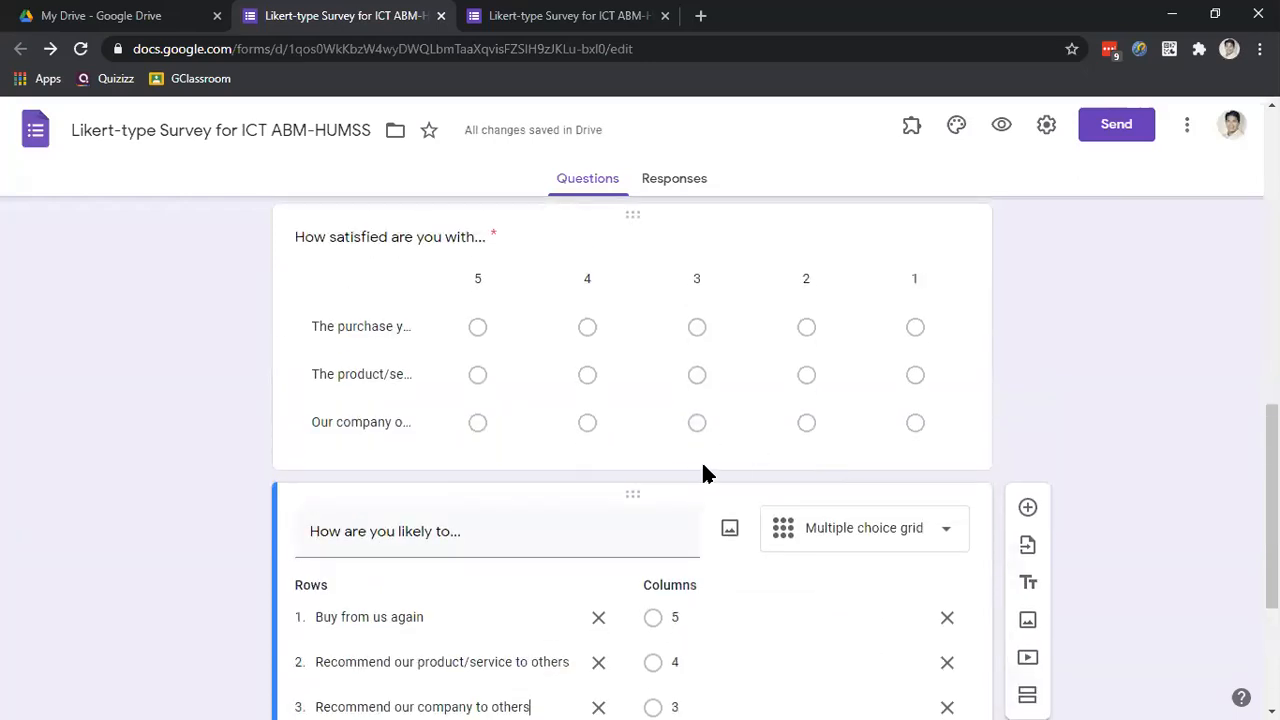
scroll(689, 468, "down", 3)
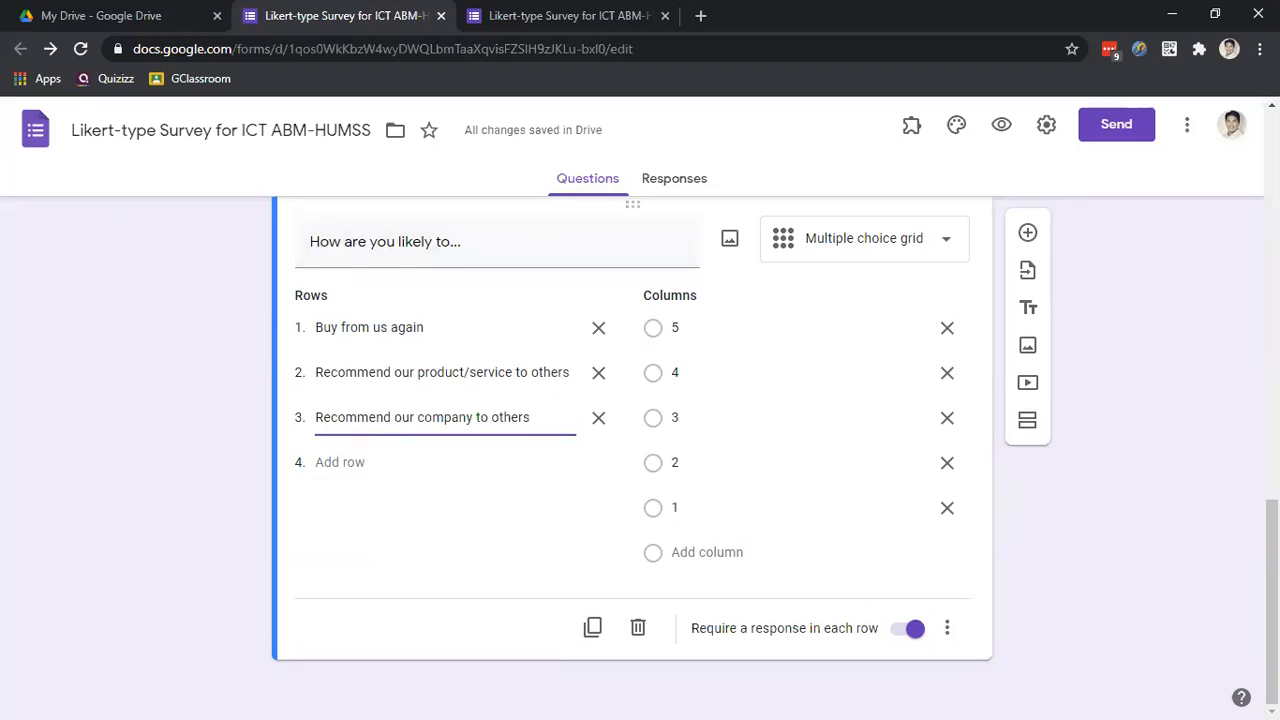
- Reload the form preview and review the whole survey, from the respondent questions to both rating grids
left_click(540, 22)
key("F5")
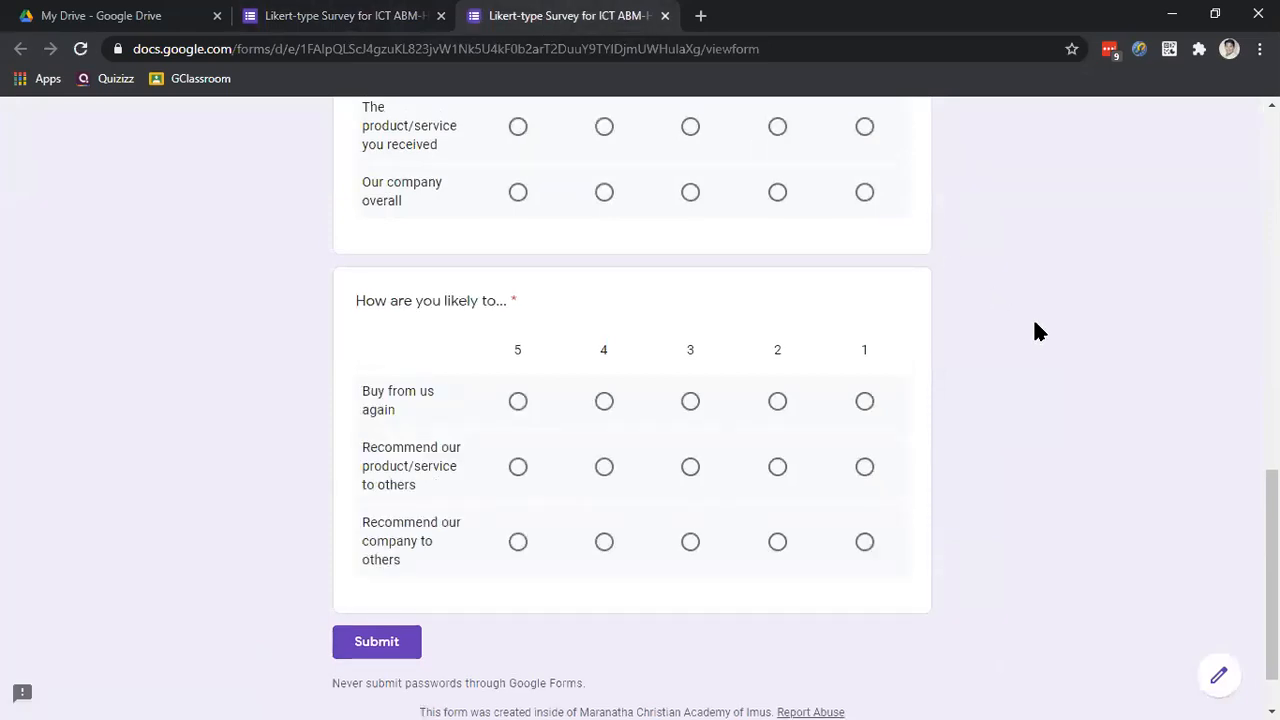
scroll(975, 365, "up", 4)
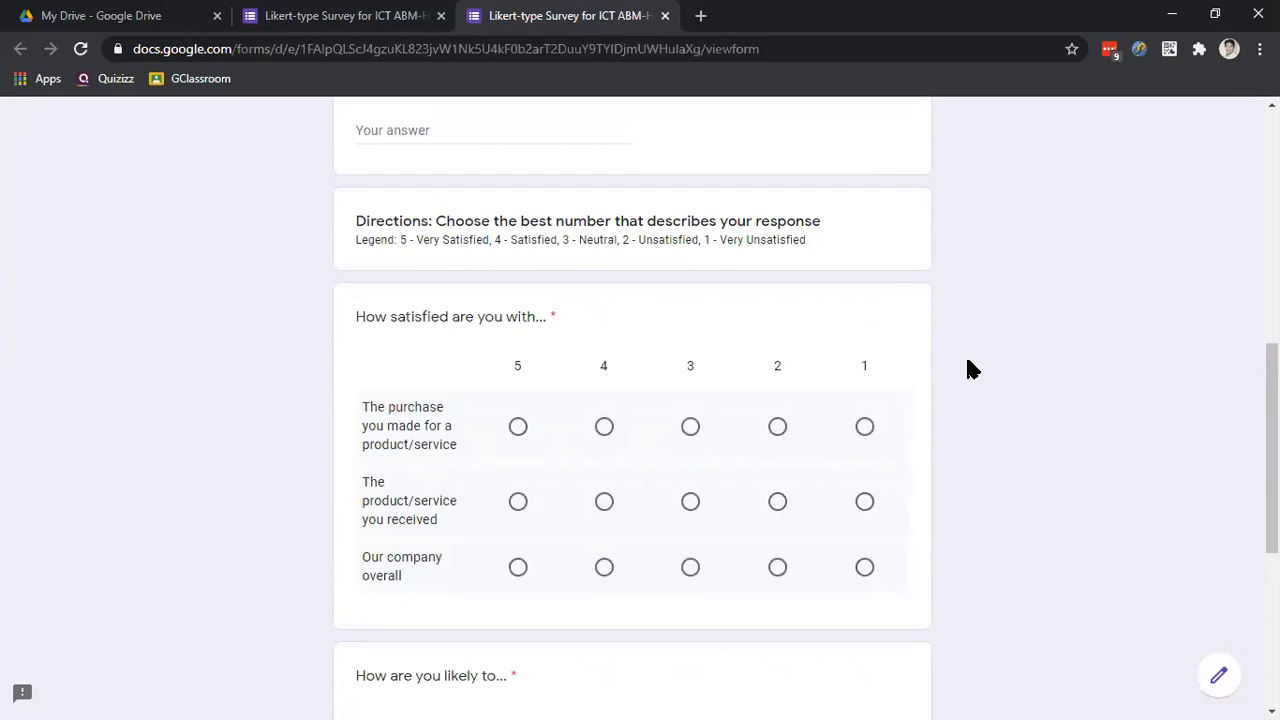
scroll(970, 369, "up", 8)
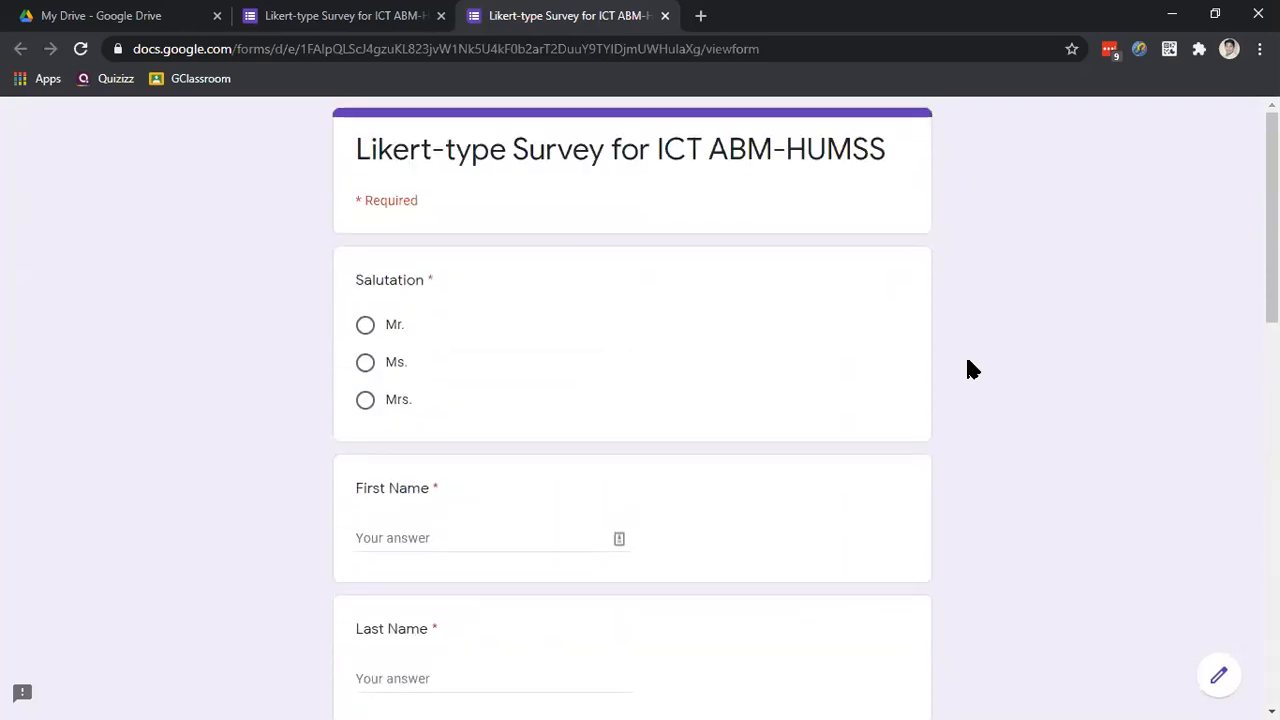
scroll(970, 369, "down", 9)
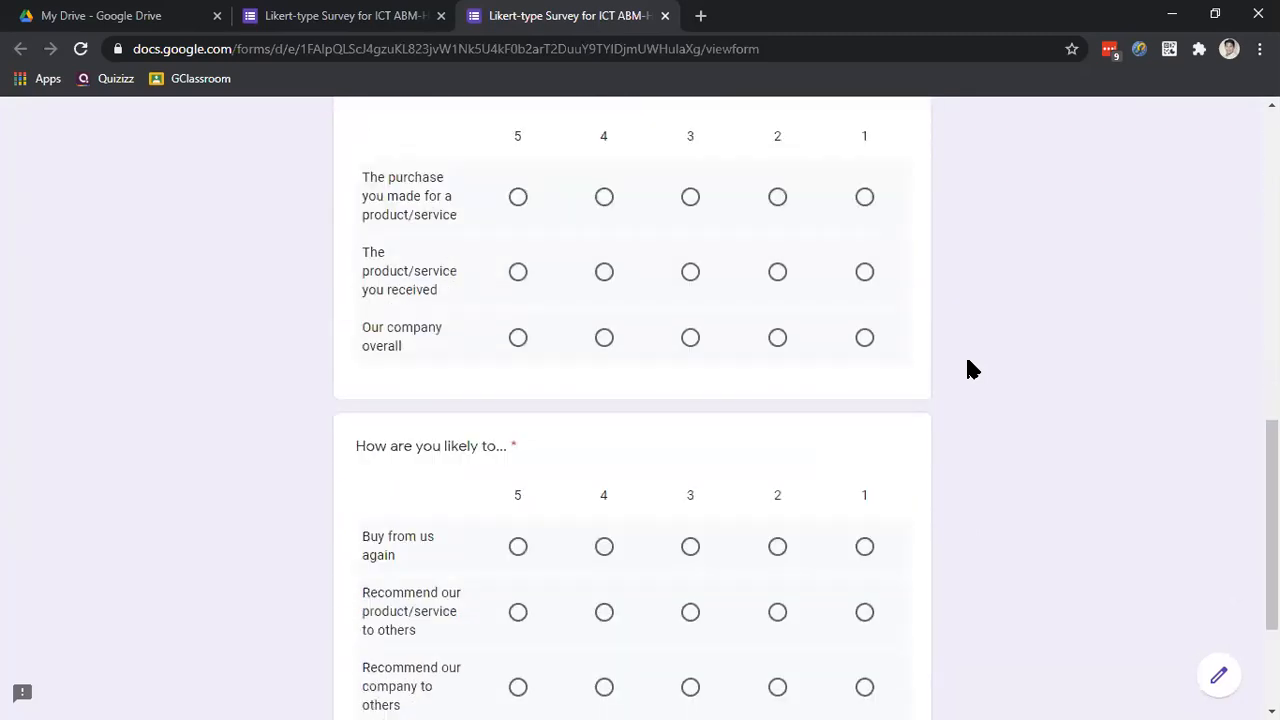
scroll(970, 369, "down", 3)
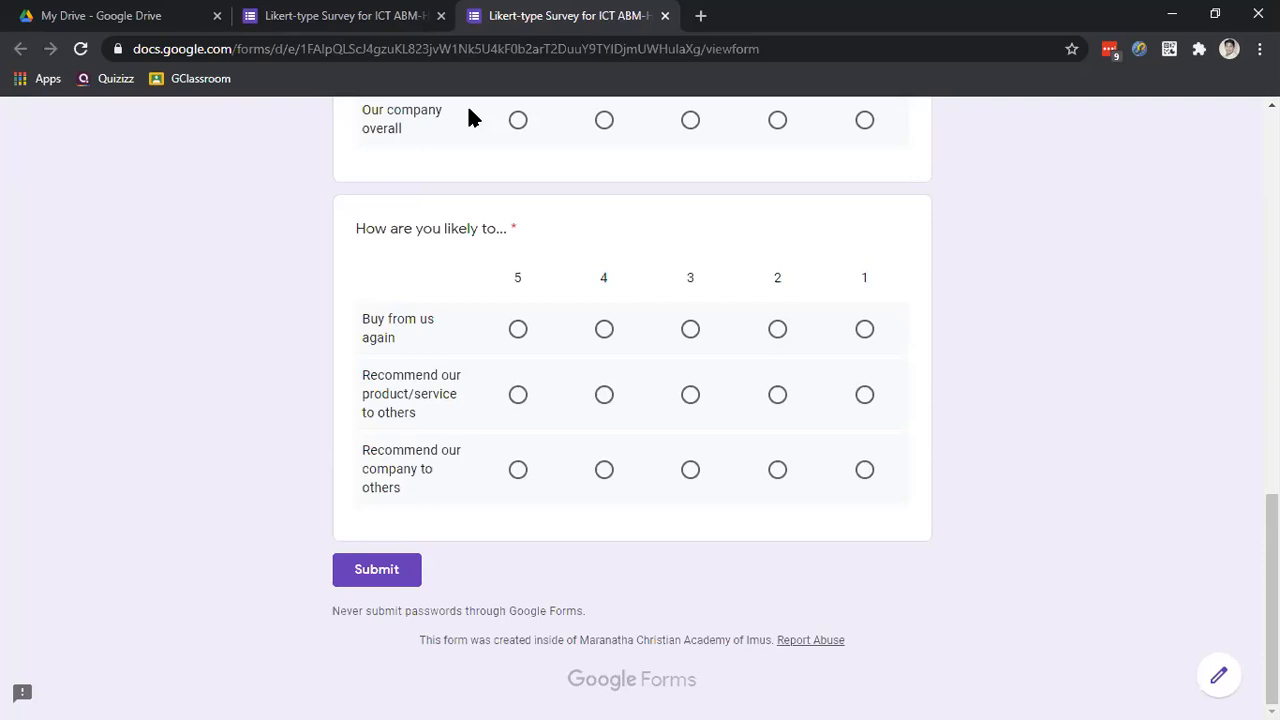
scroll(369, 212, "up", 10)
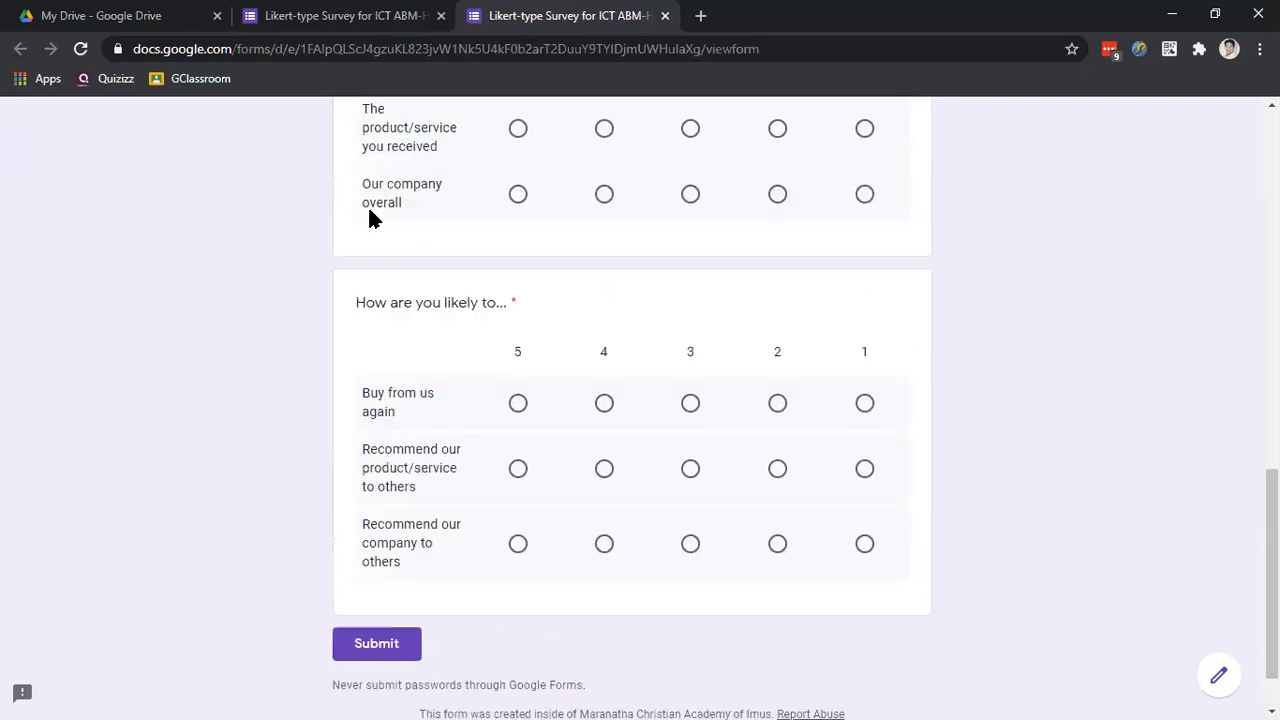
scroll(367, 210, "up", 2)
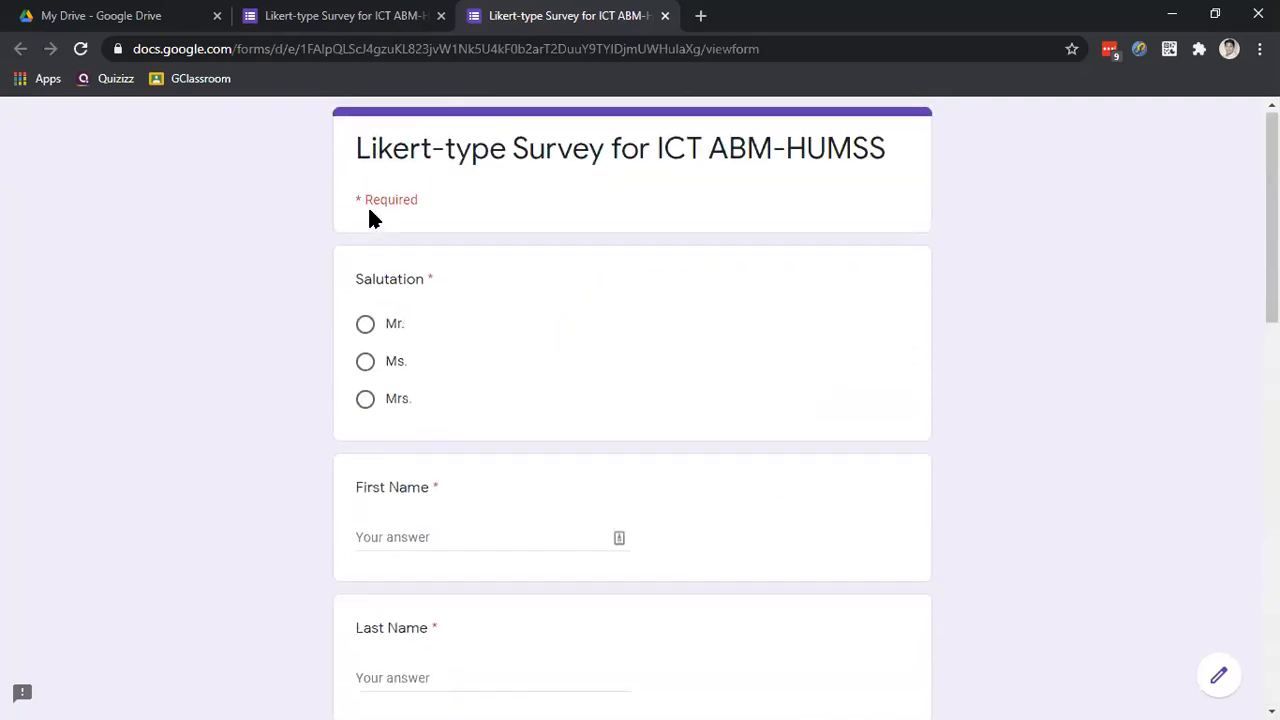
- Return to the form editor and turn on collecting email addresses in the general form settings
left_click(327, 10)
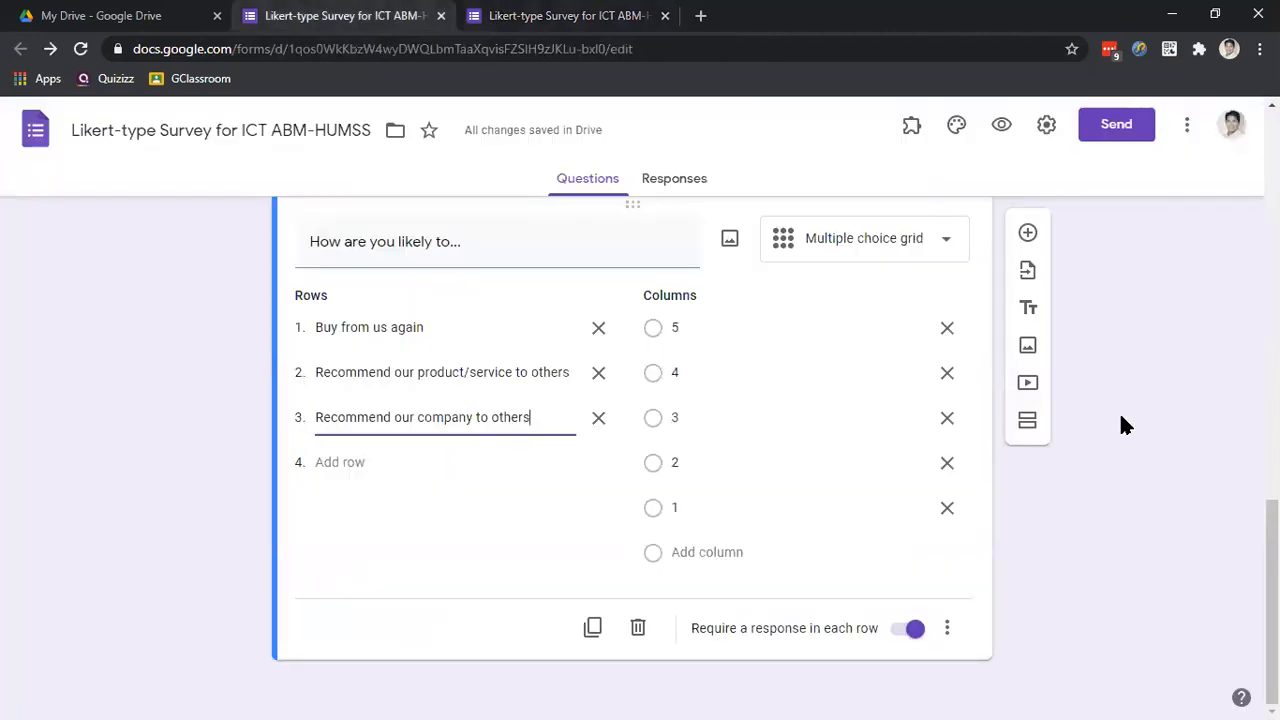
left_click(1046, 124)
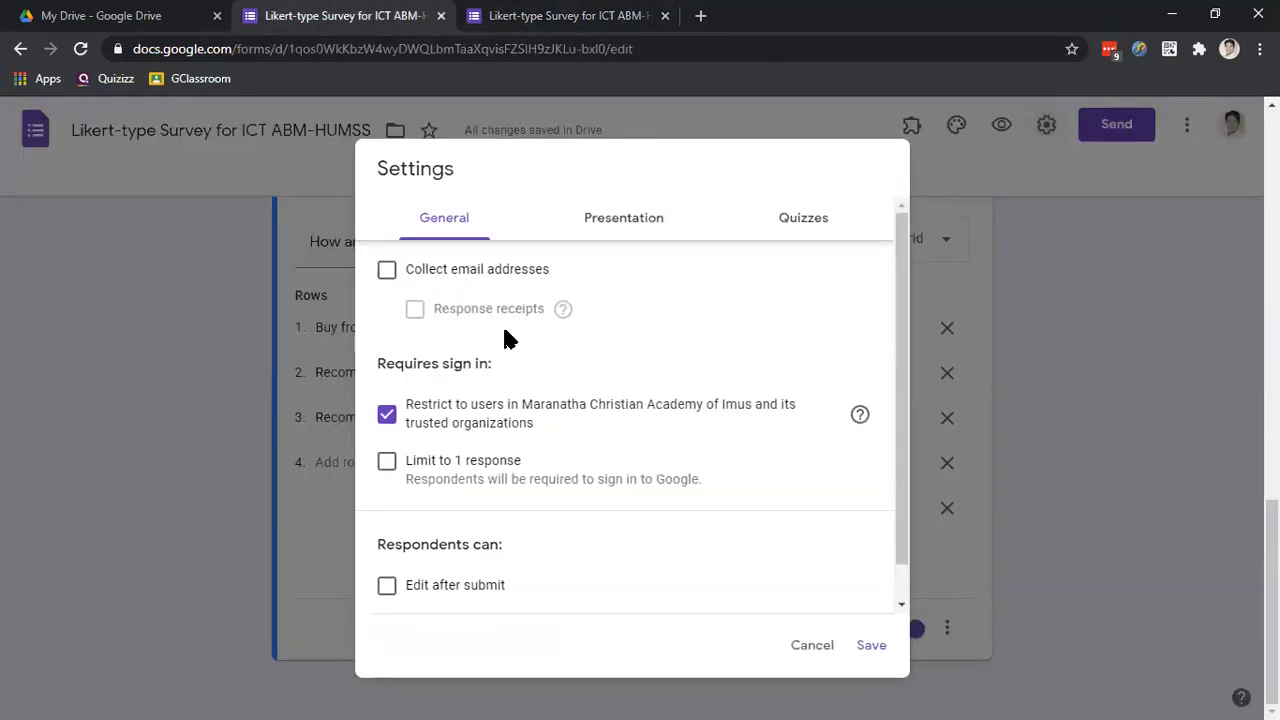
left_click(388, 270)
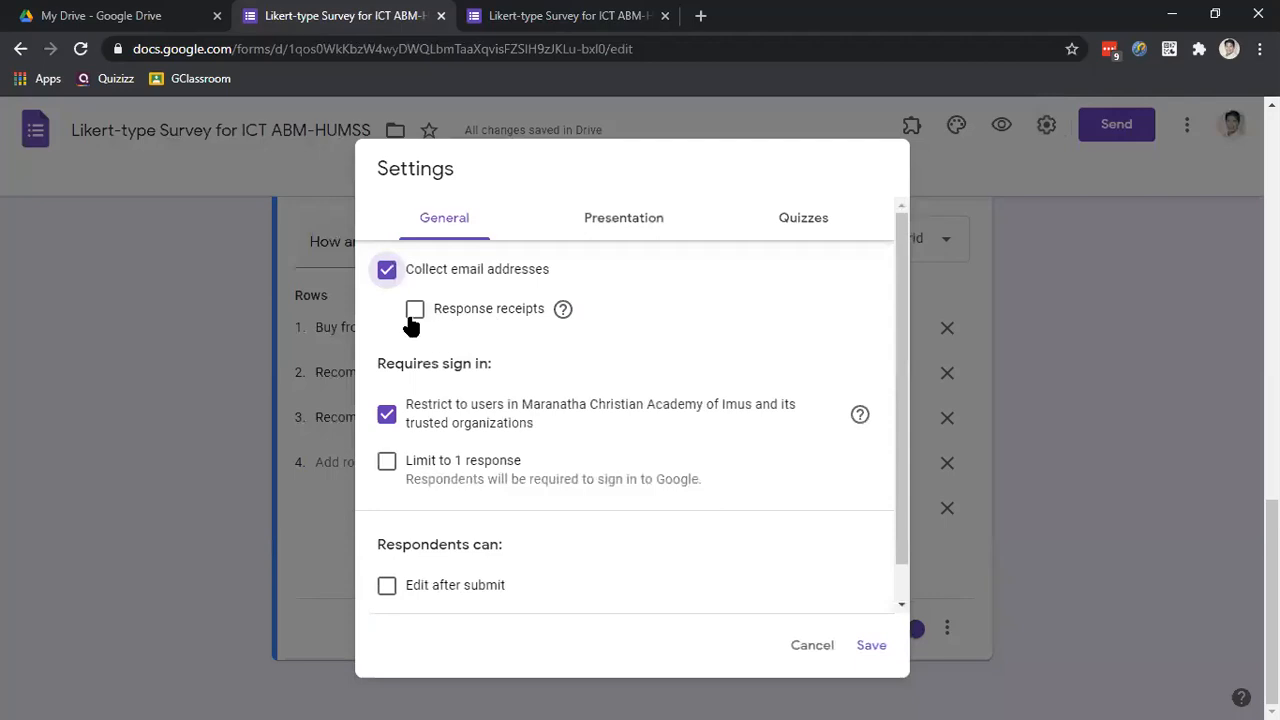
scroll(534, 363, "down", 1)
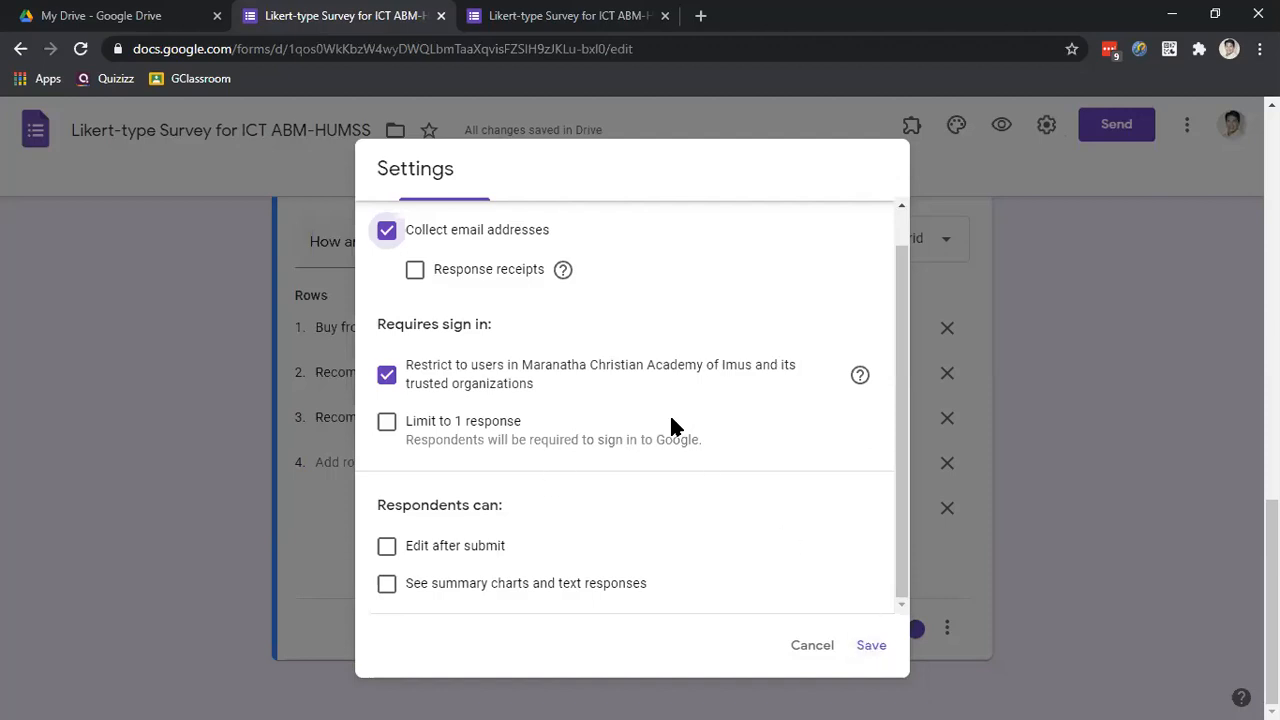
scroll(660, 410, "up", 2)
- Disable the link to submit another response, enable the progress bar, and save the form settings
left_click(610, 232)
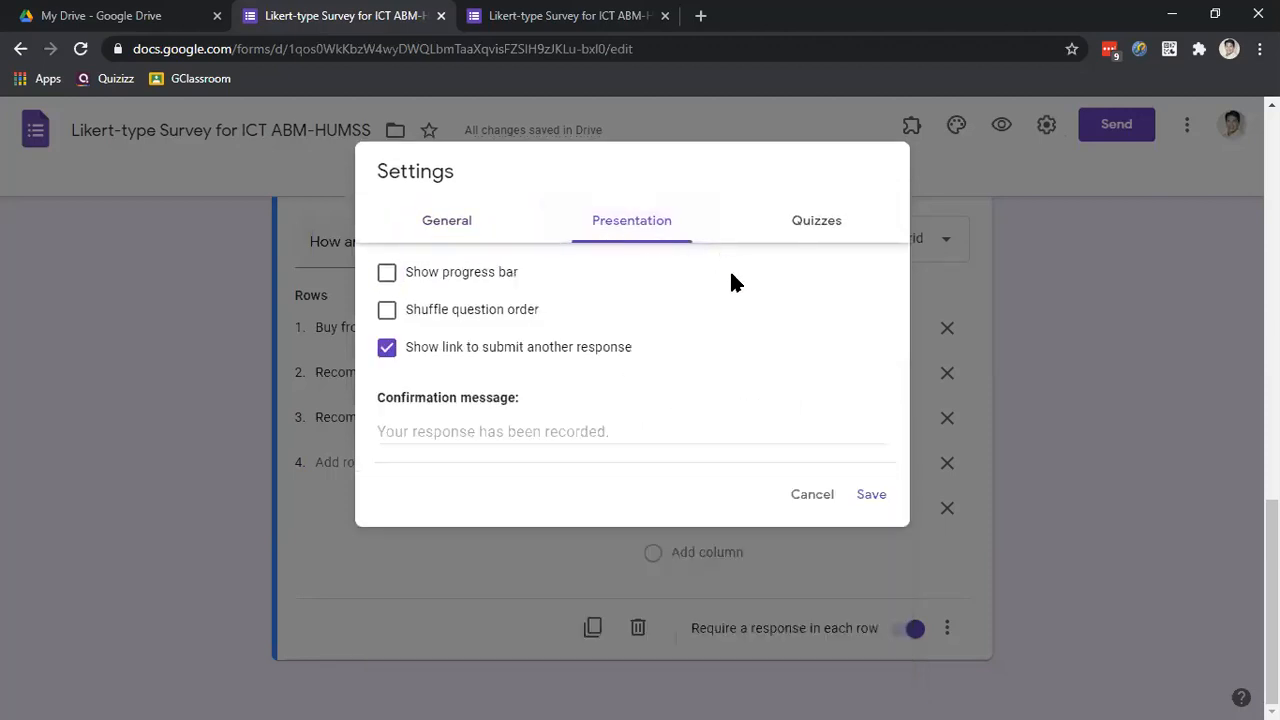
left_click(388, 352)
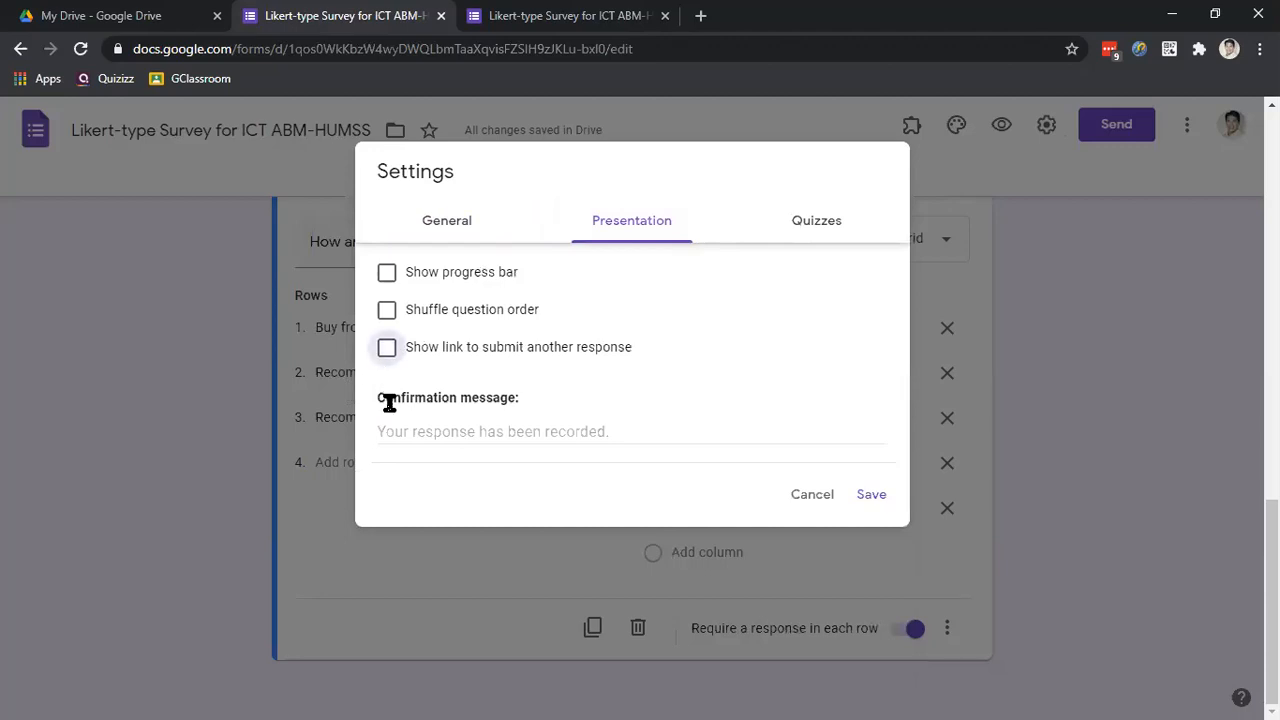
left_click(531, 431)
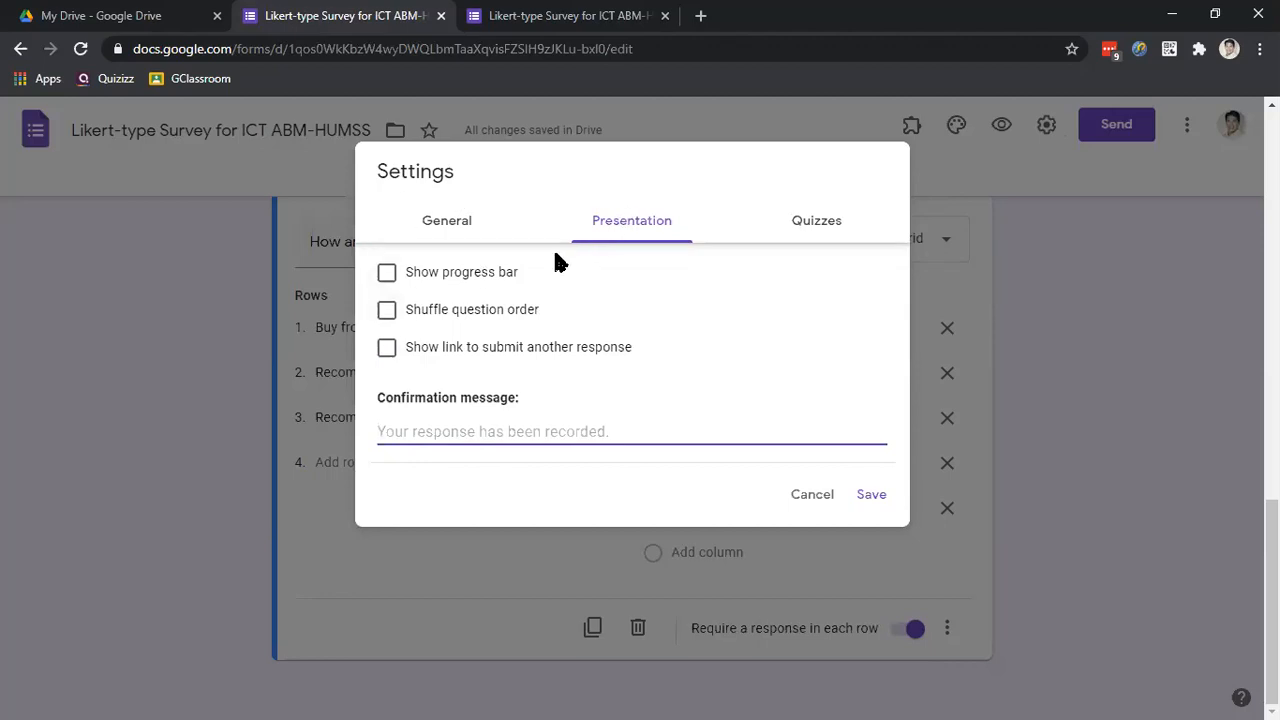
left_click(449, 272)
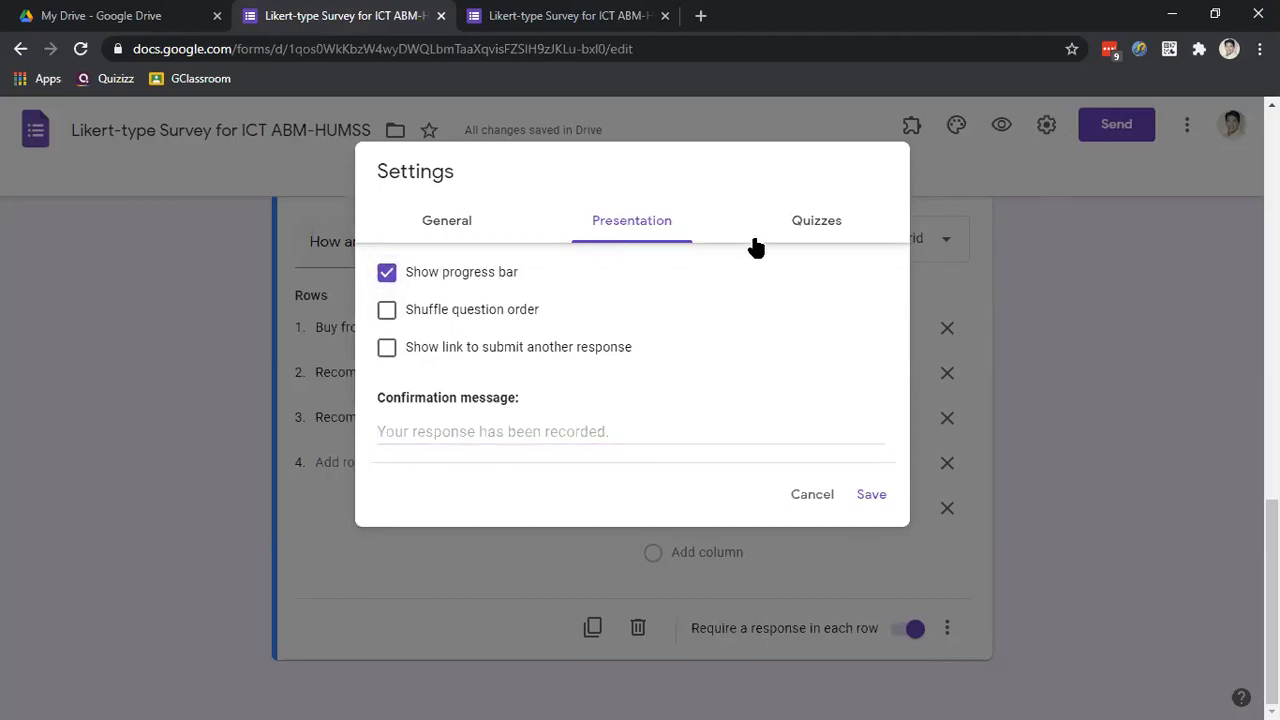
left_click(872, 497)
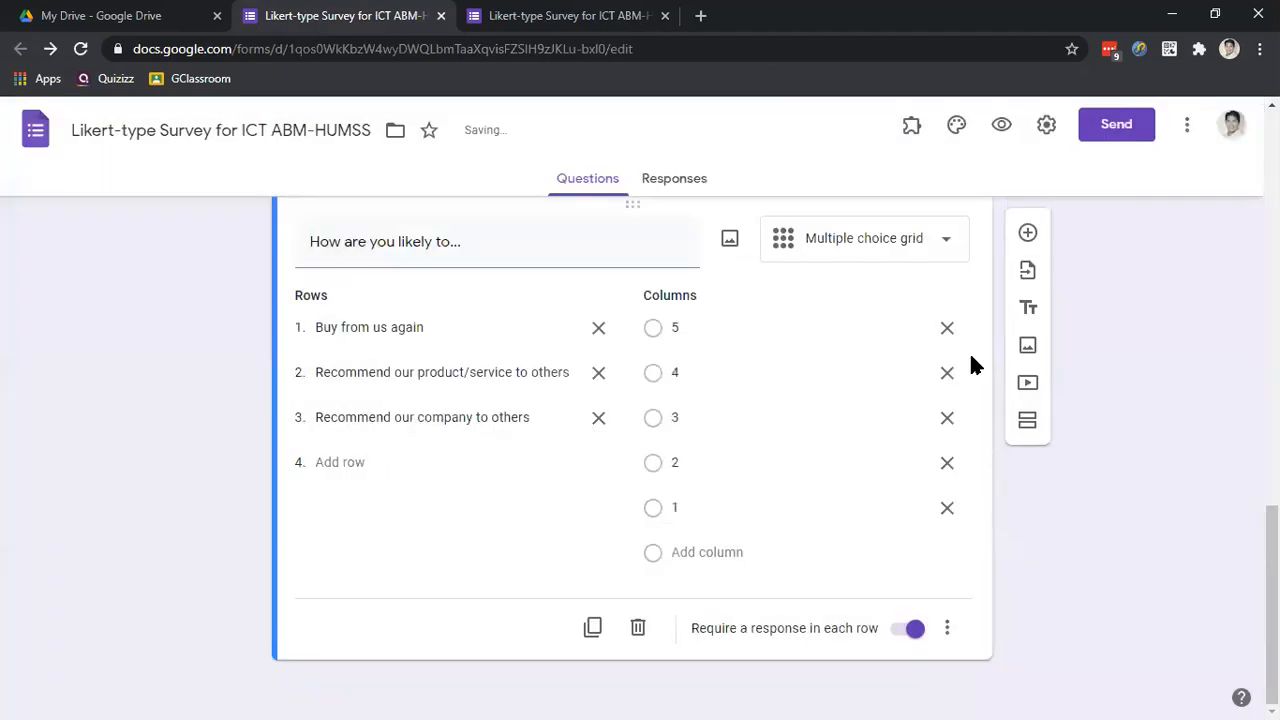
- Get the form's shareable link as a shortened URL, copy it, and close the sending dialog
left_click(1116, 126)
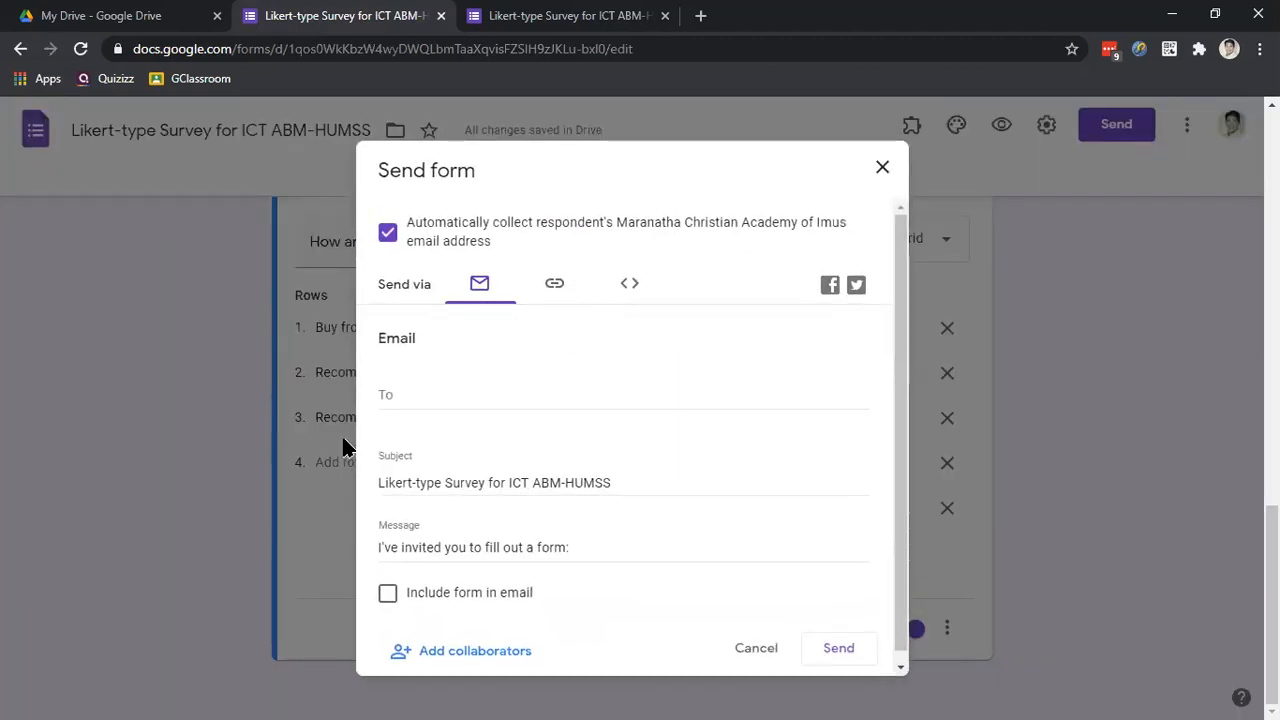
left_click(553, 288)
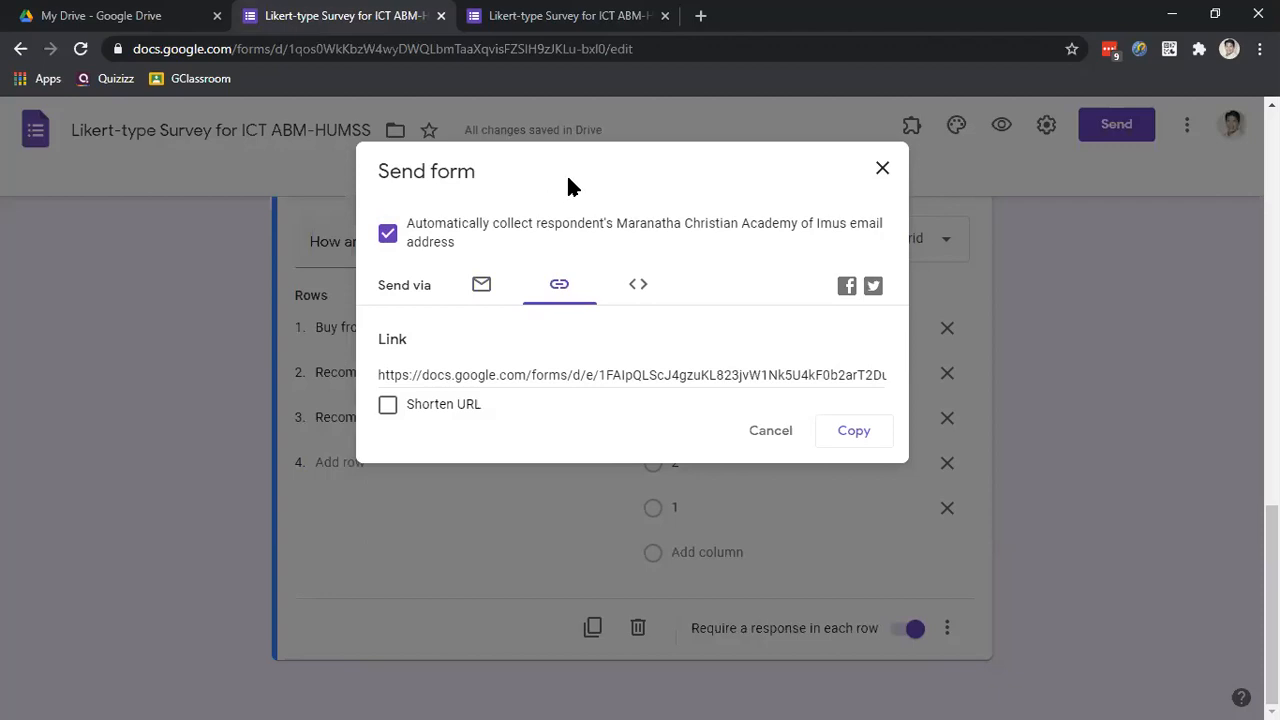
left_click(388, 404)
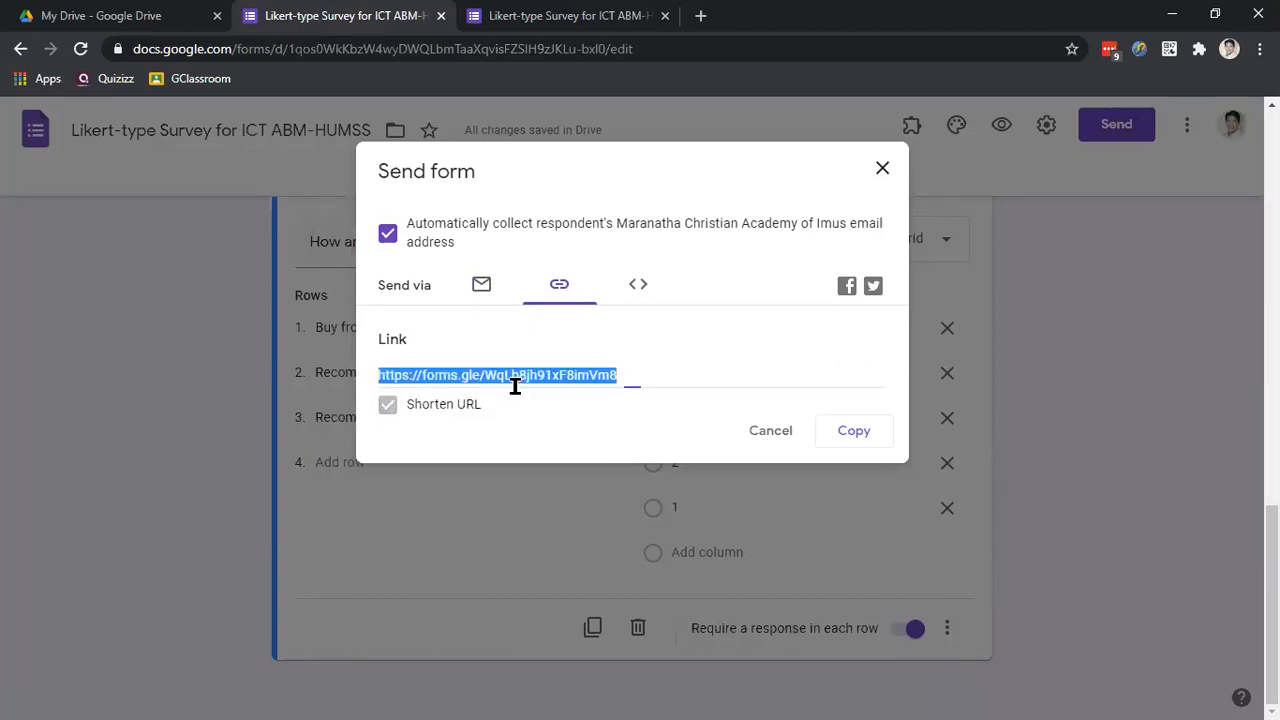
left_click(848, 432)
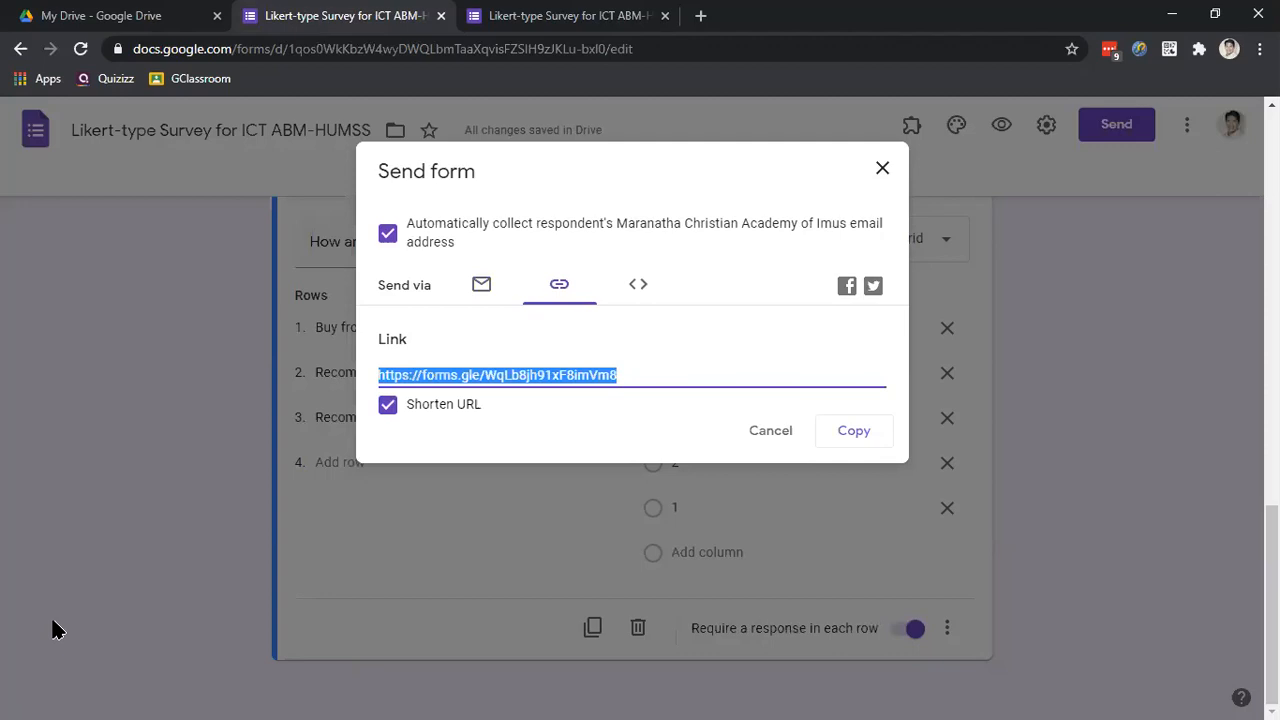
key("alt+Tab")
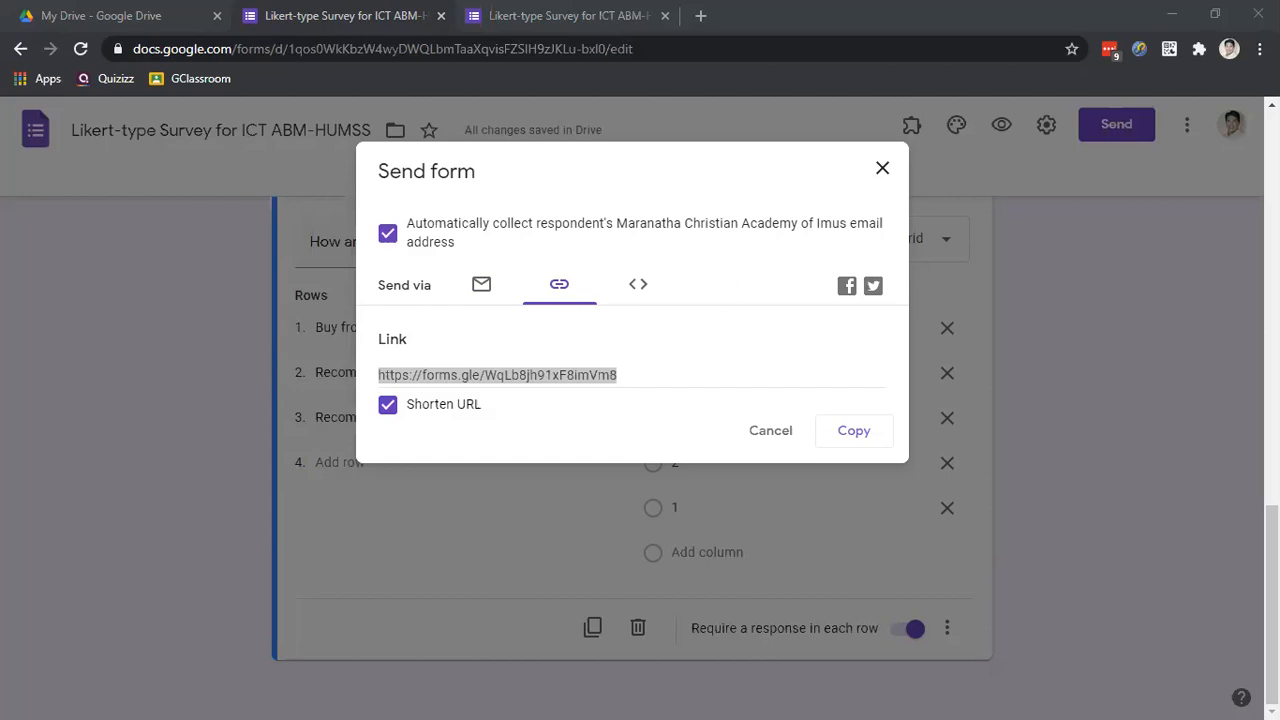
left_click(882, 168)
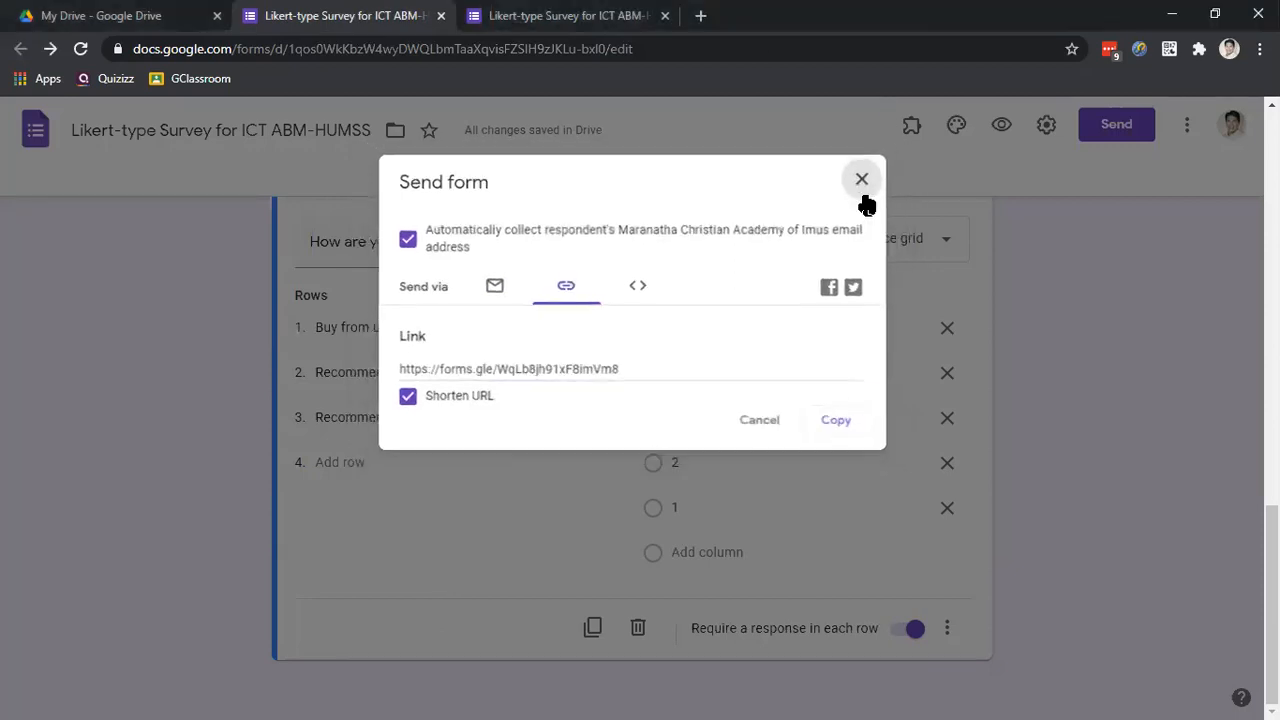
- Open the form's responses and look through the summary, including the respondent list and the answer charts
scroll(677, 414, "up", 15)
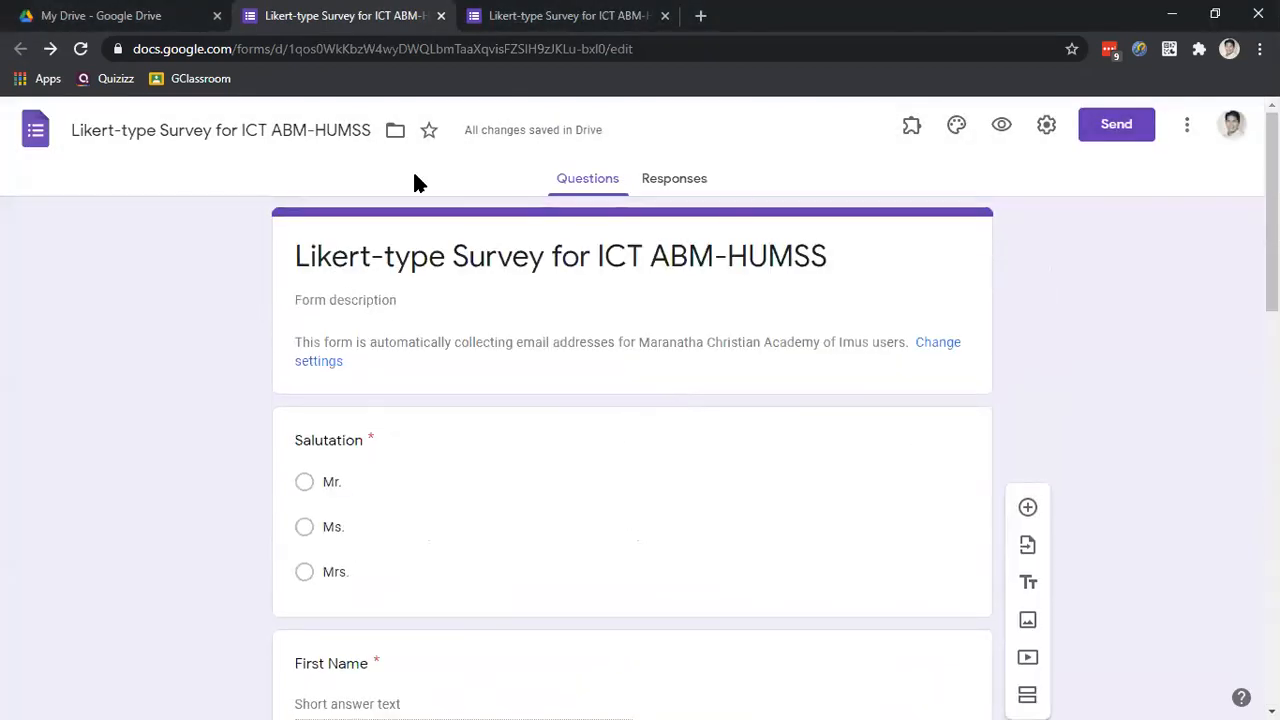
left_click(668, 182)
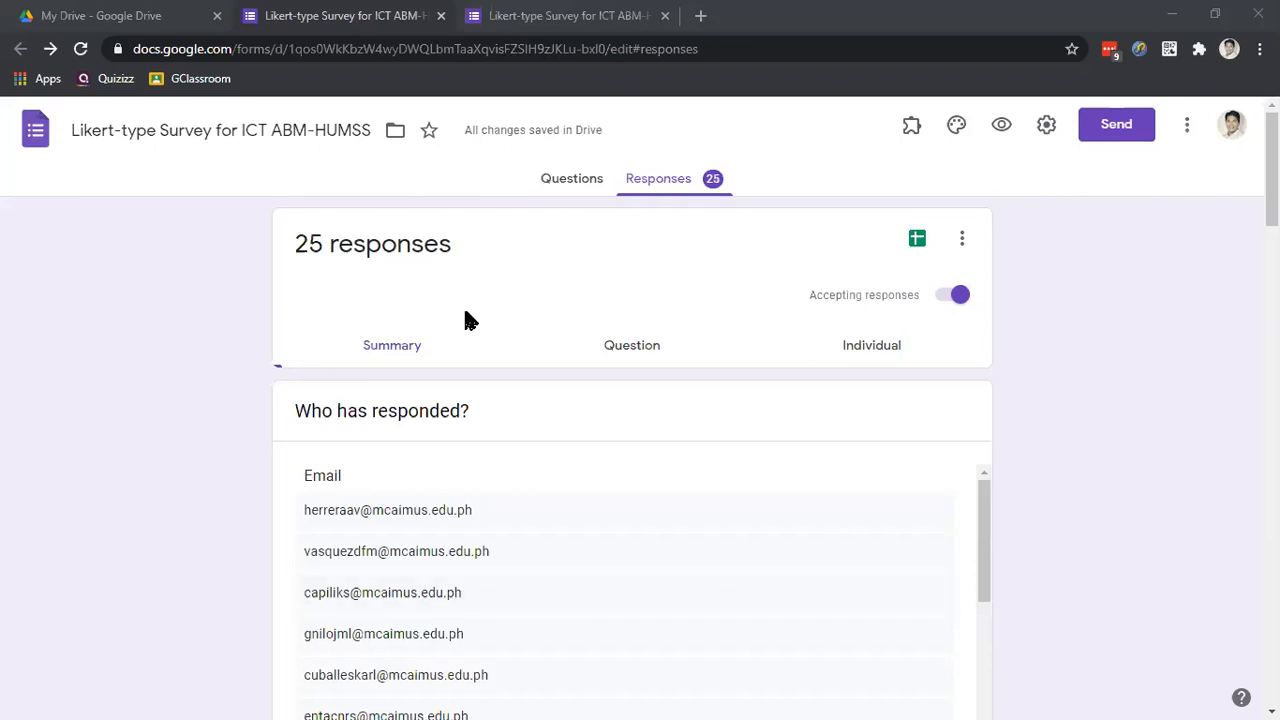
scroll(740, 389, "down", 5)
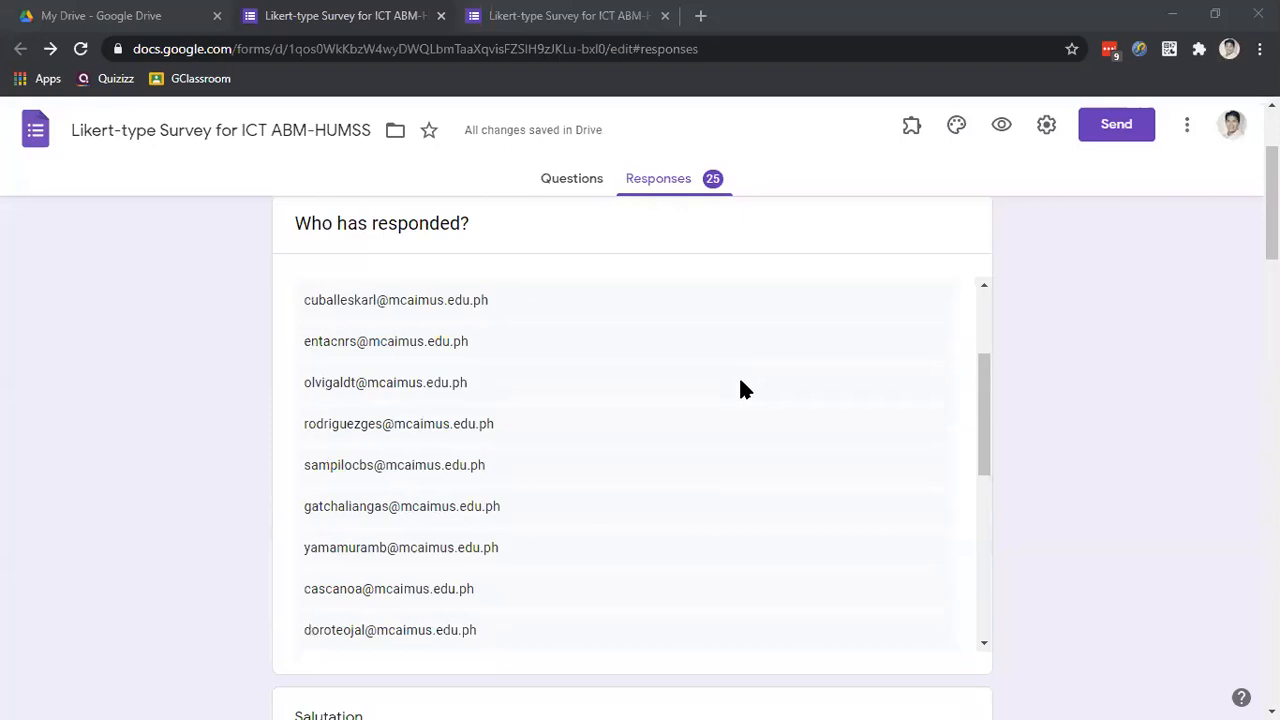
scroll(1077, 389, "down", 2)
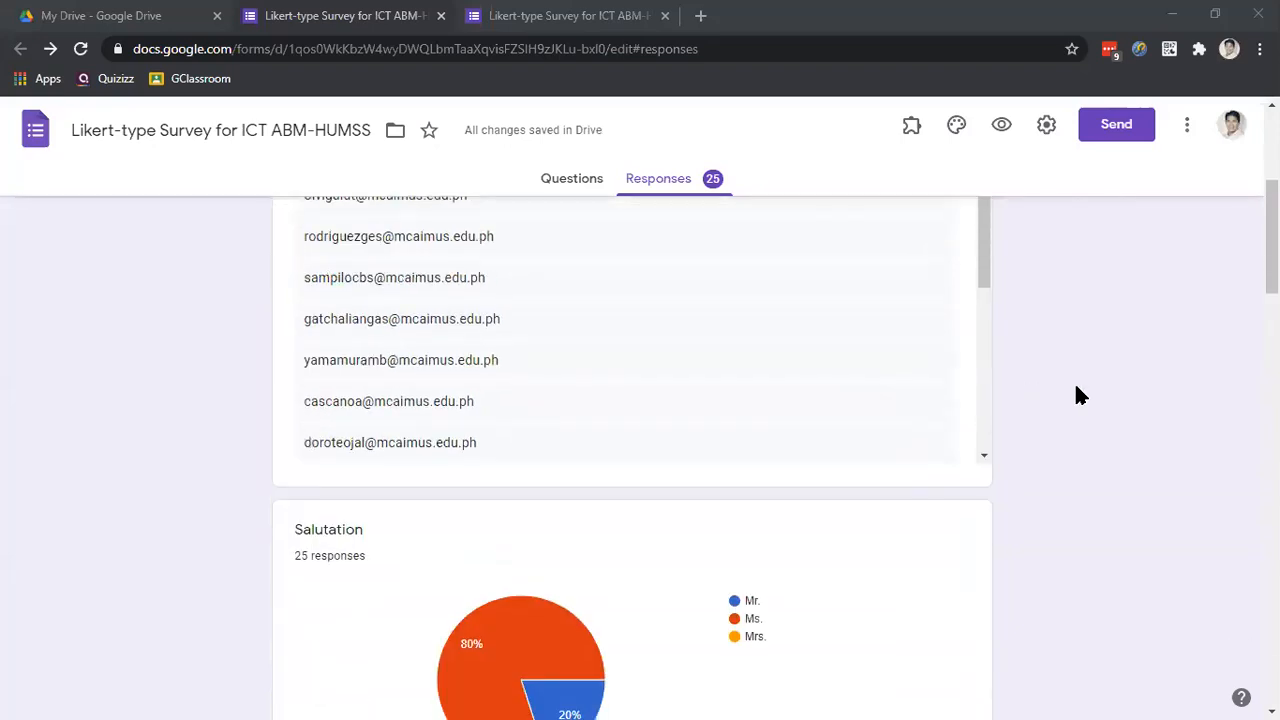
scroll(1077, 395, "down", 6)
scroll(1077, 395, "up", 12)
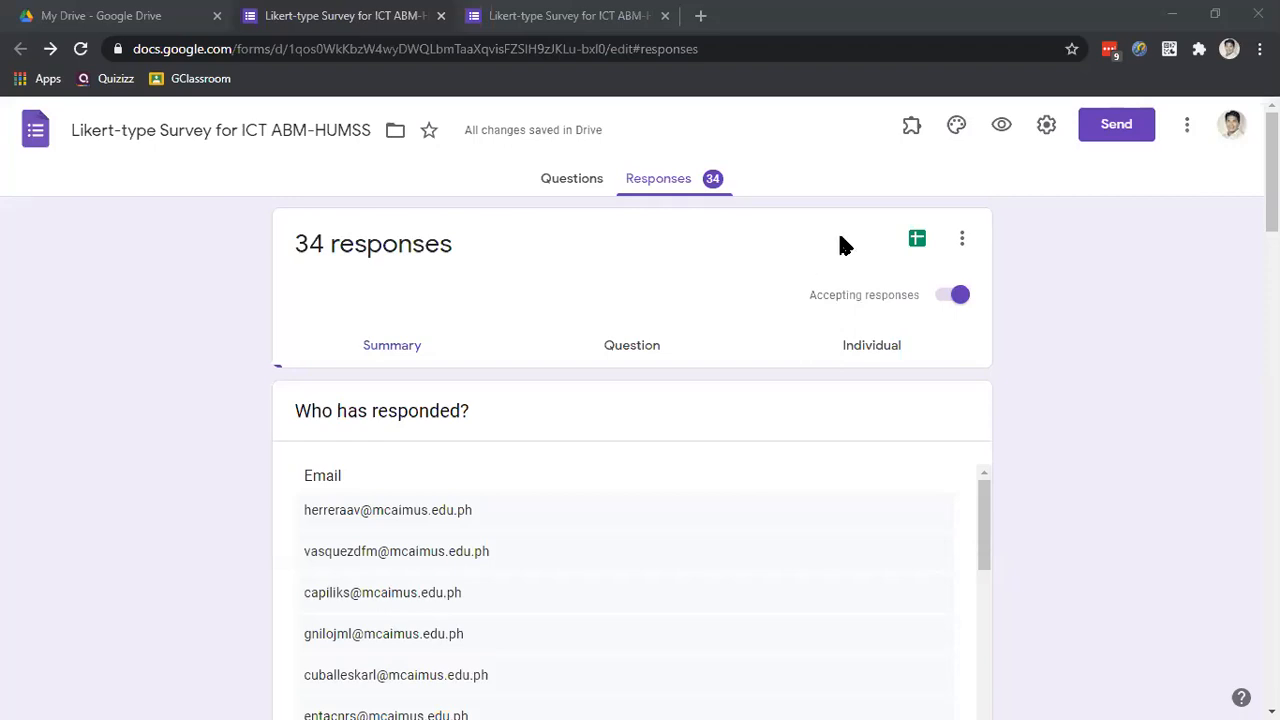
- Create a new spreadsheet for the form responses and look across its columns to the satisfaction and likelihood ratings
left_click(917, 240)
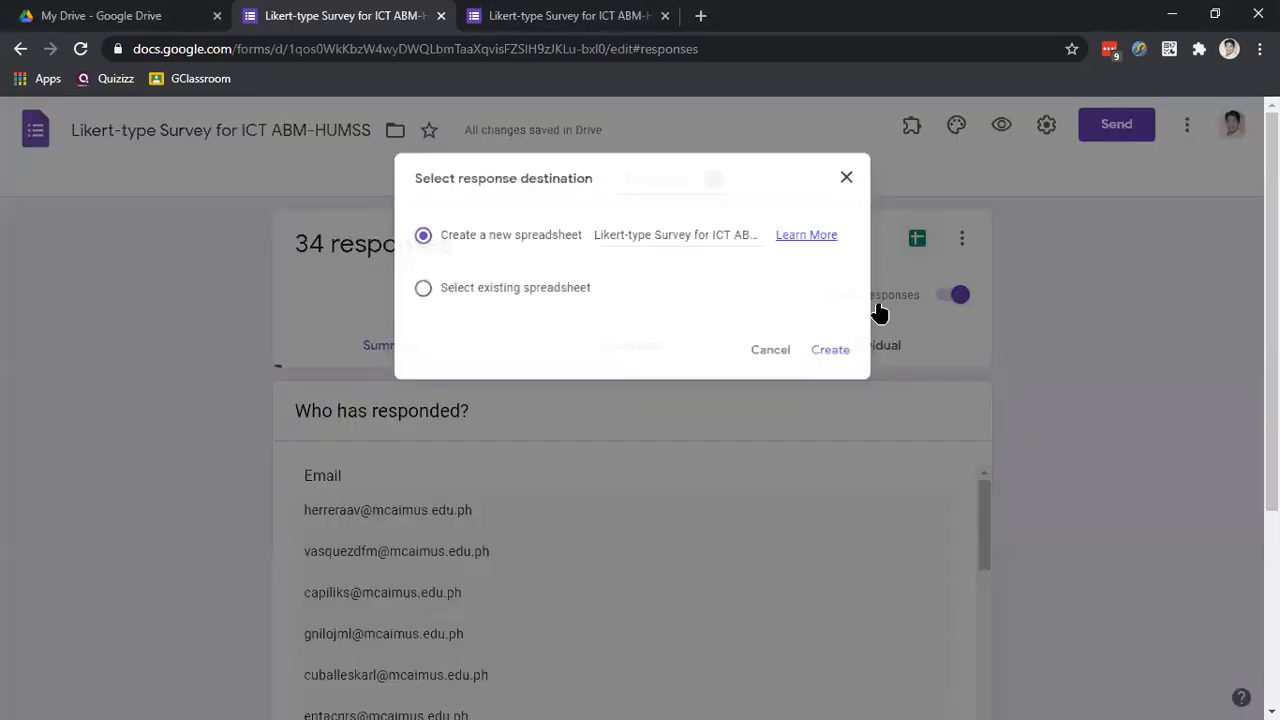
left_click(851, 360)
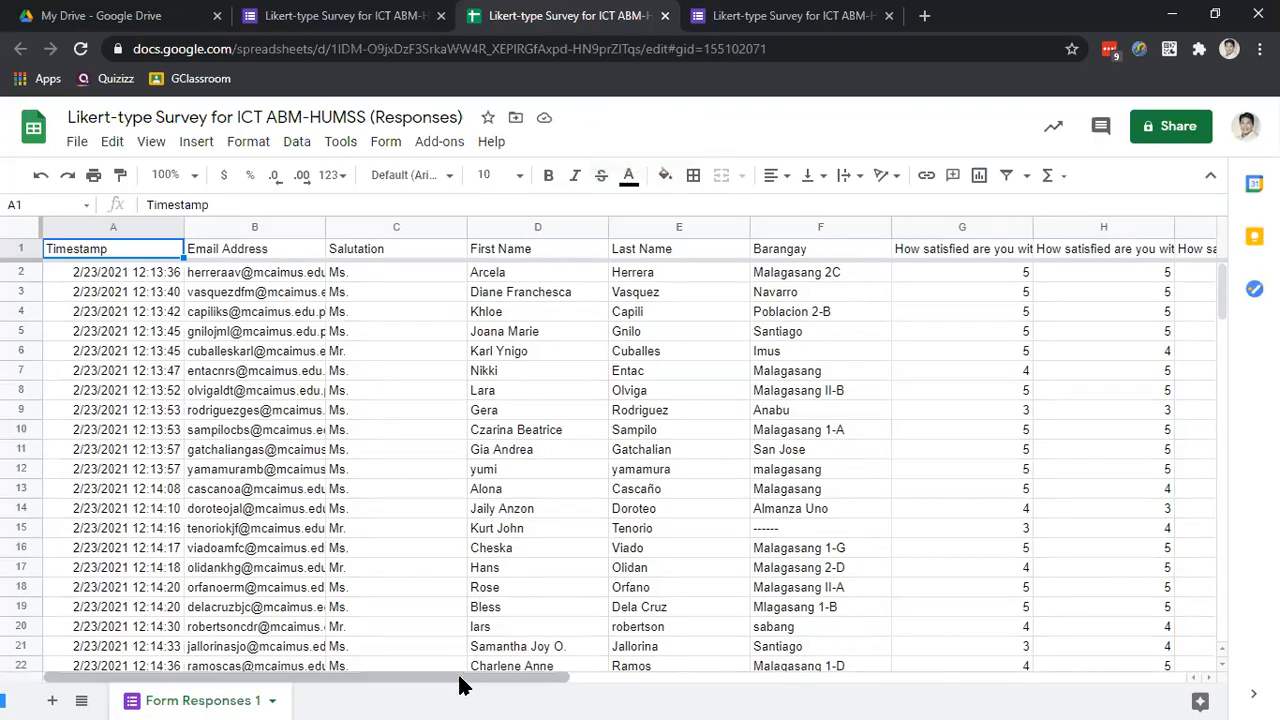
left_click_drag(463, 681, 607, 677)
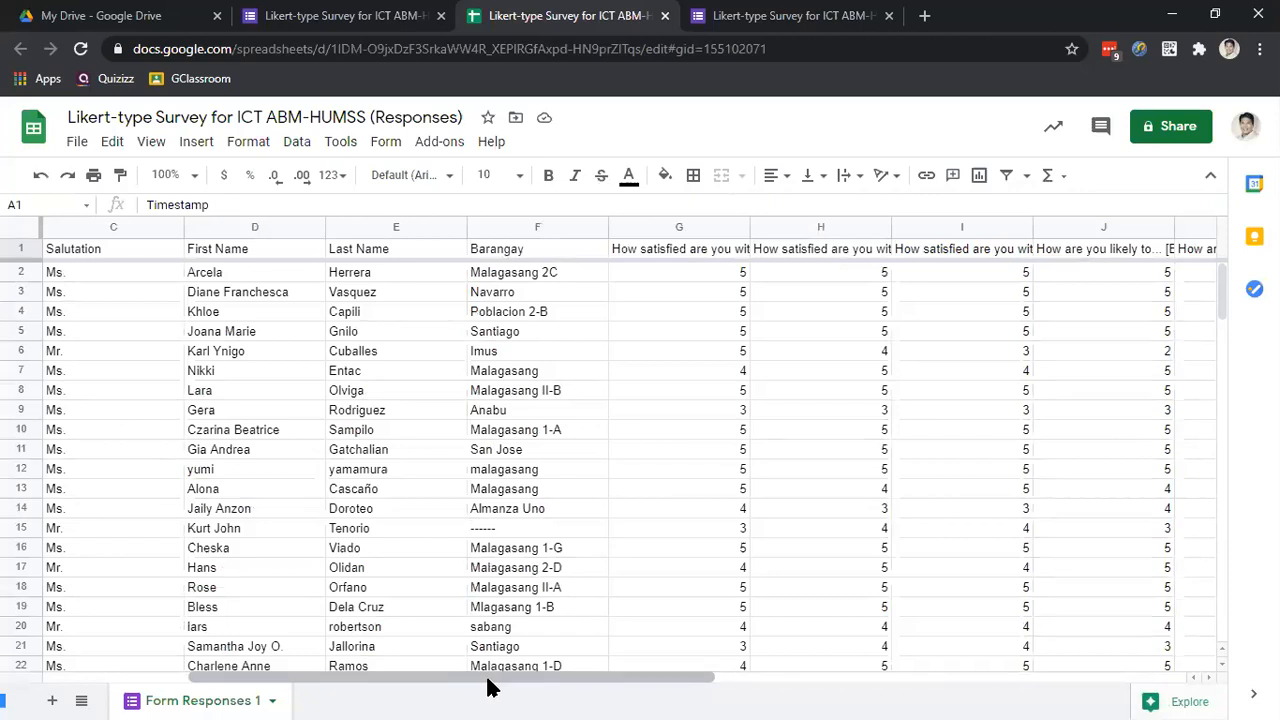
left_click_drag(490, 686, 612, 698)
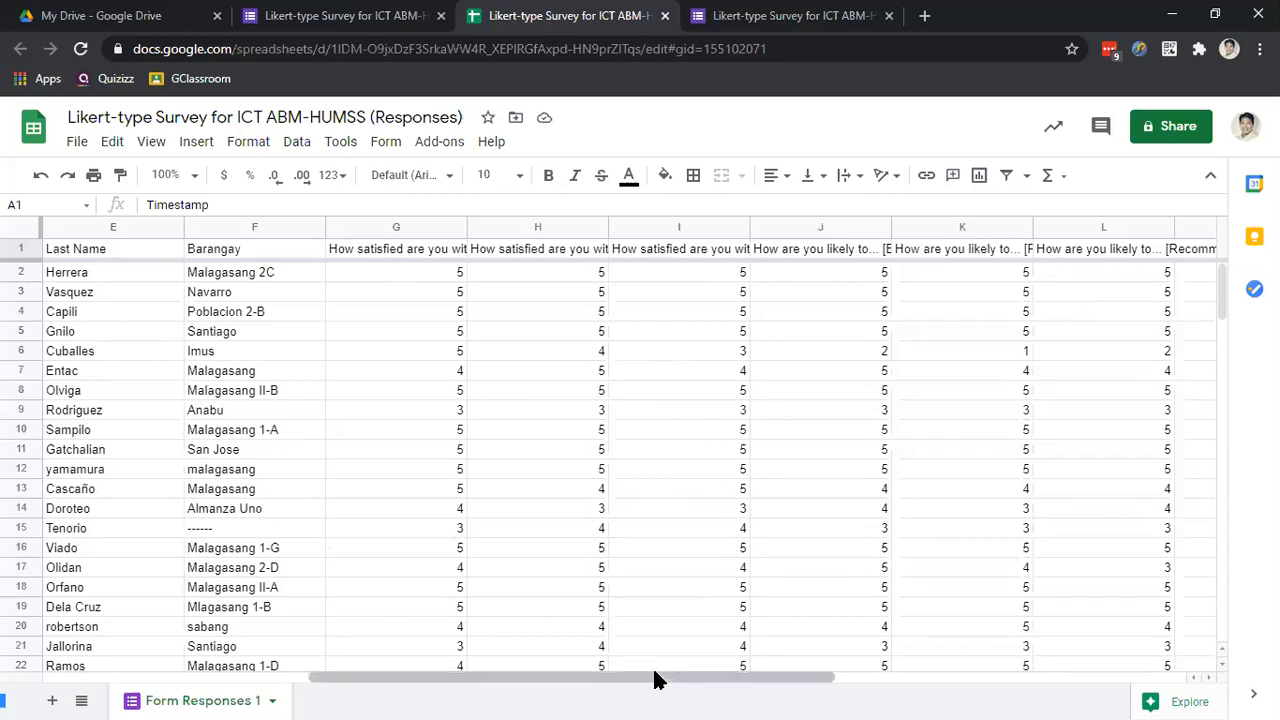
left_click_drag(657, 679, 705, 672)
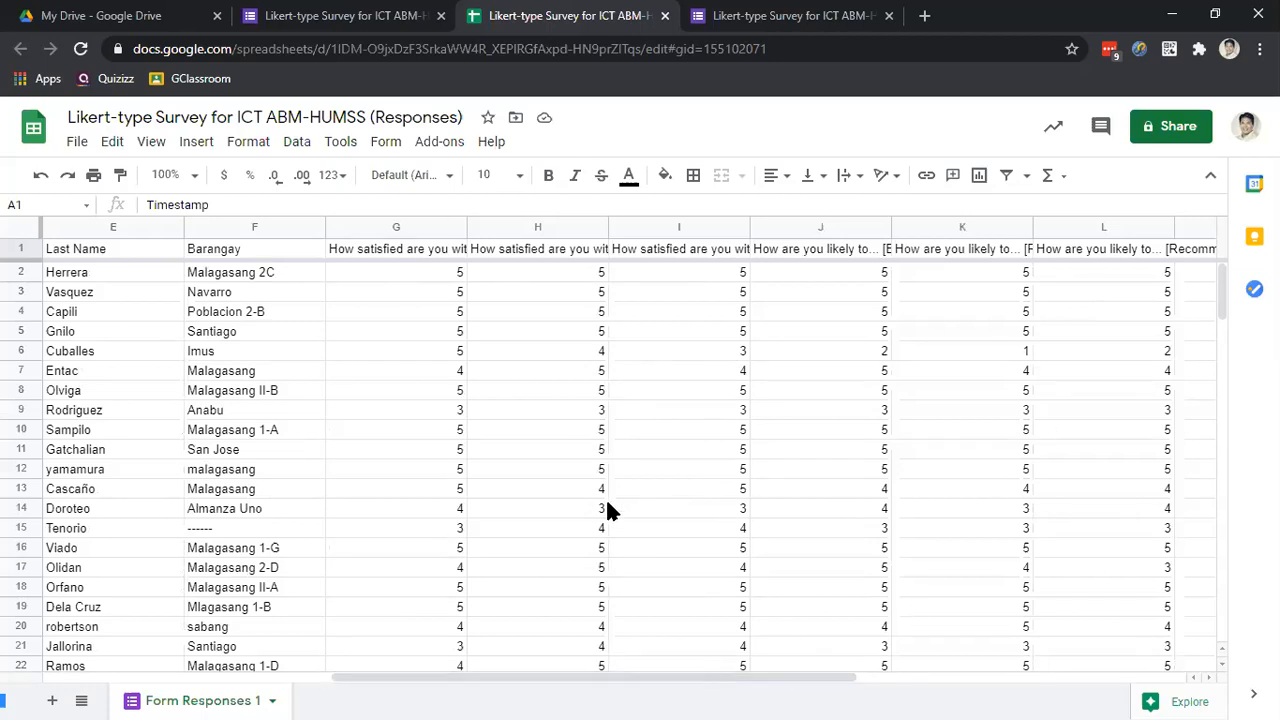